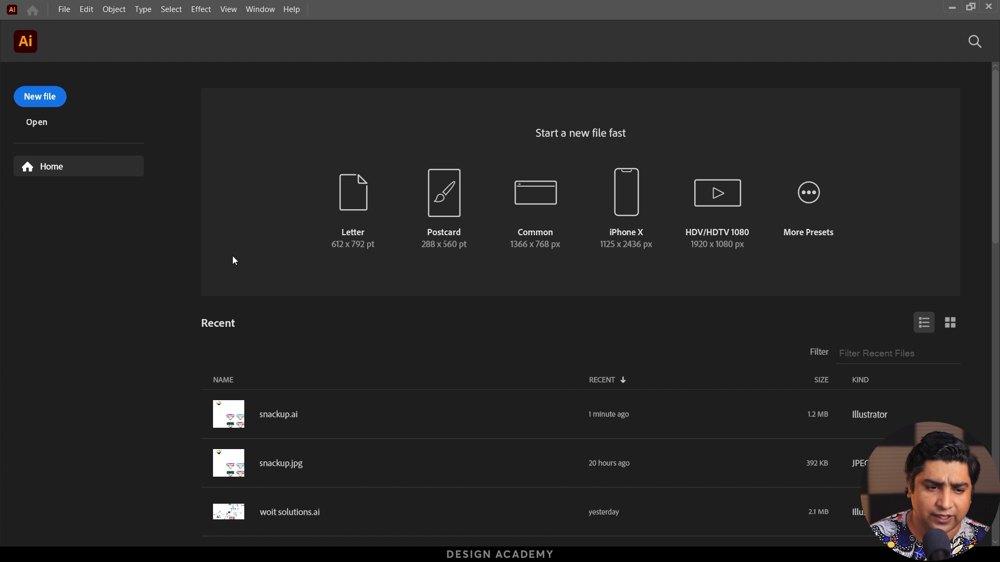
# Step: Create a new document from the A4 print preset in landscape orientation with RGB colour mode
pyautogui.click(46, 98)
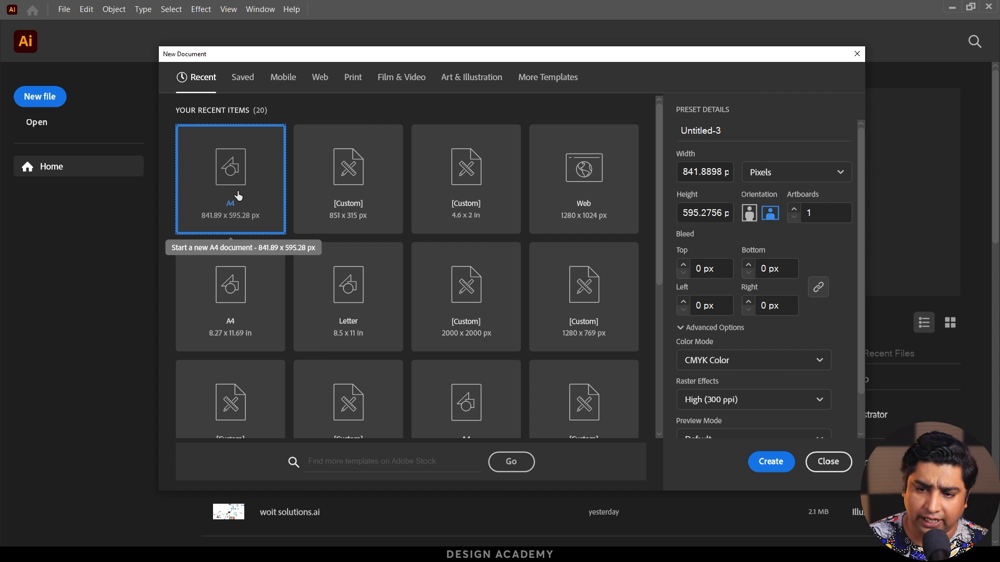
pyautogui.click(352, 82)
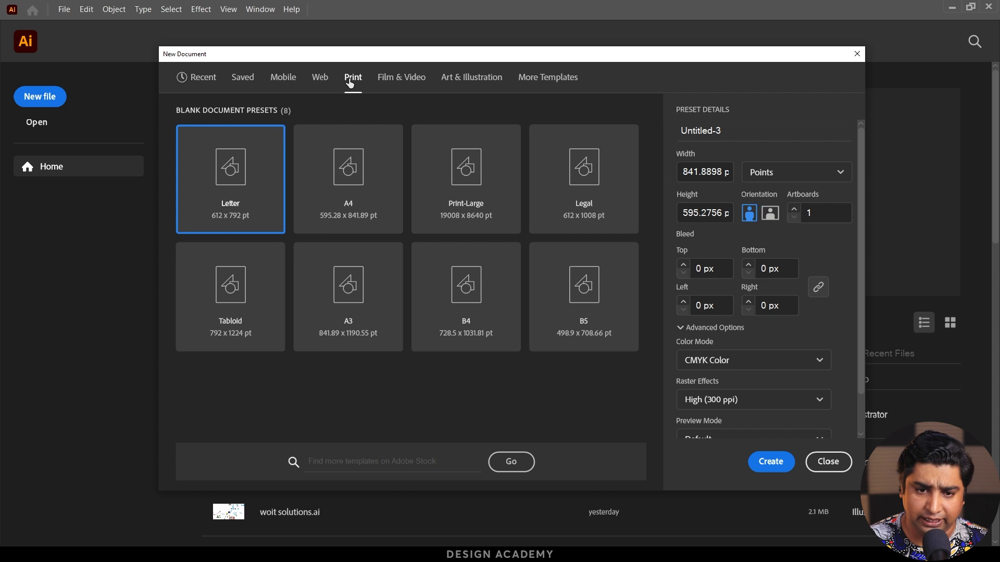
pyautogui.click(339, 203)
pyautogui.click(773, 216)
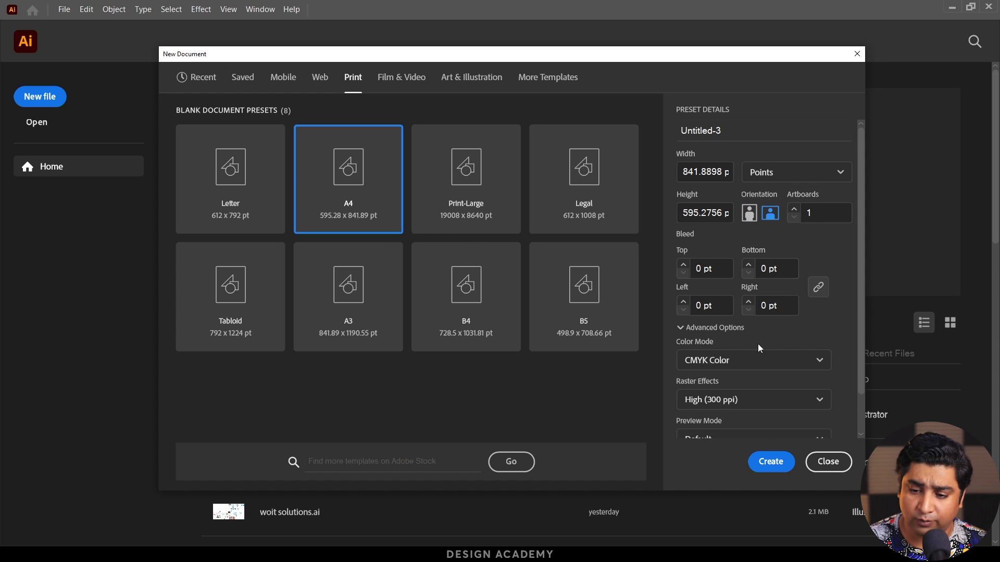
pyautogui.click(742, 361)
pyautogui.click(722, 385)
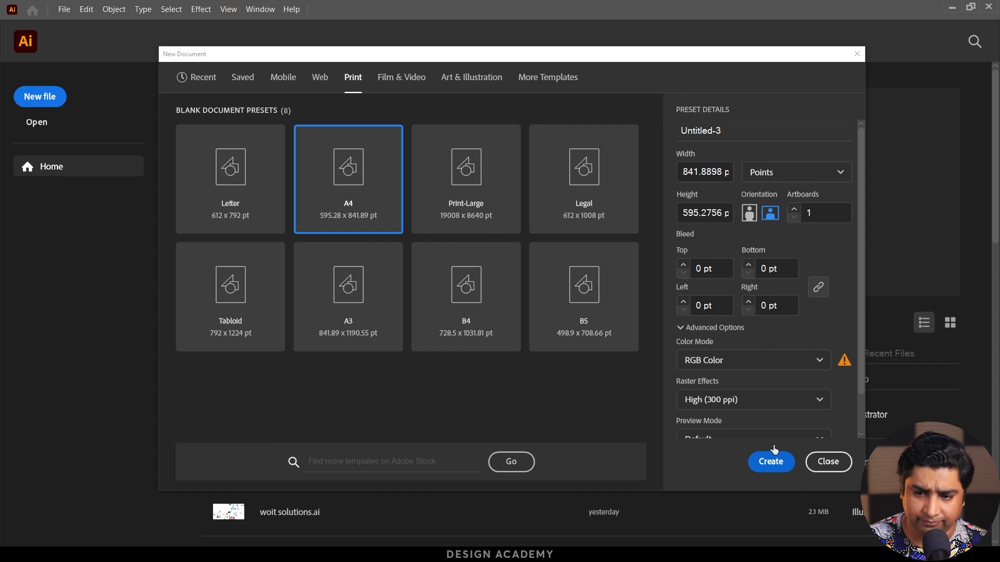
pyautogui.click(771, 462)
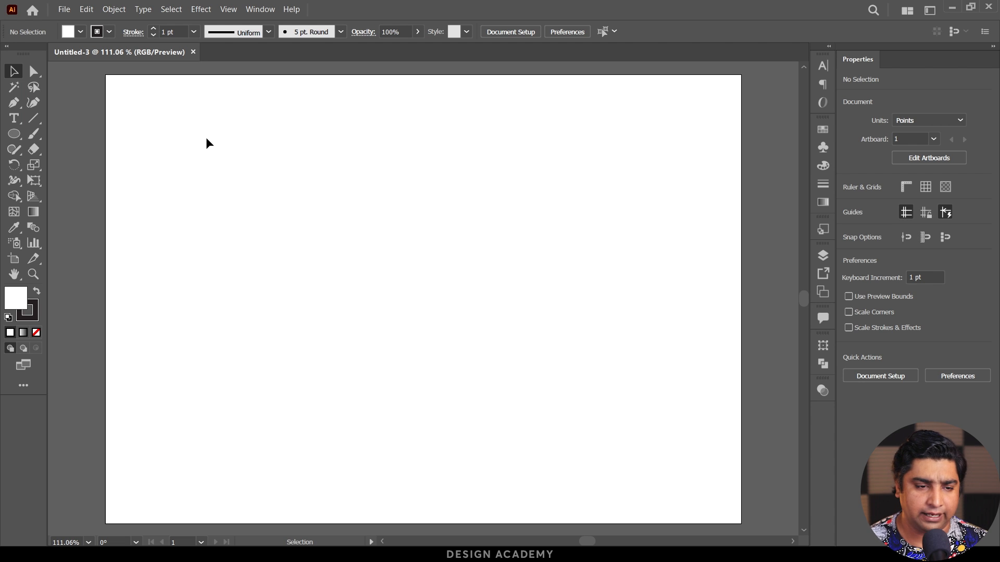
# Step: Draw a rectangle about 299 × 176 pt on the upper part of the artboard with the Rectangle tool
pyautogui.moveTo(17, 136)
pyautogui.mouseDown()
pyautogui.moveTo(73, 136)
pyautogui.moveTo(14, 135)
pyautogui.mouseUp()
pyautogui.click(15, 134)
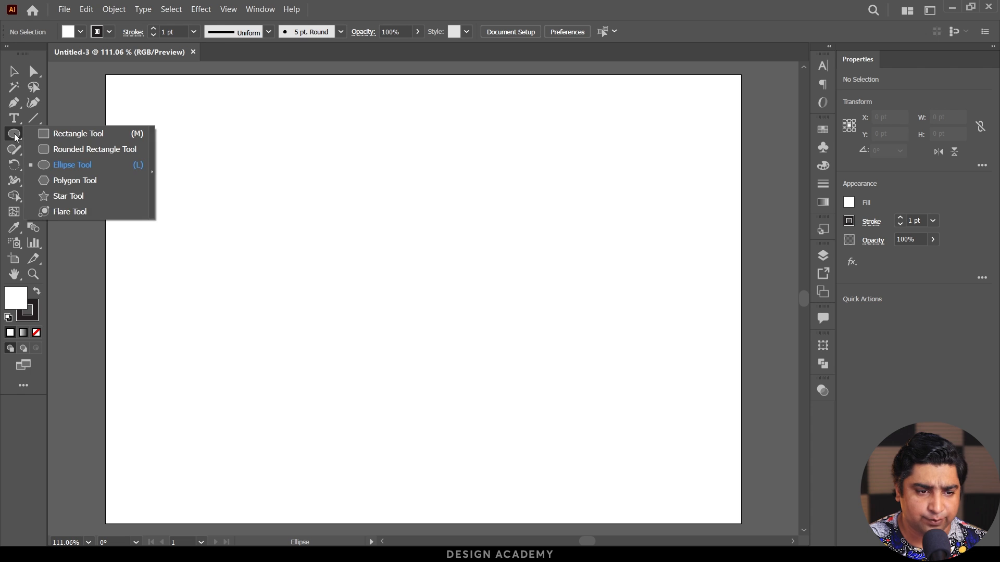
pyautogui.click(13, 134)
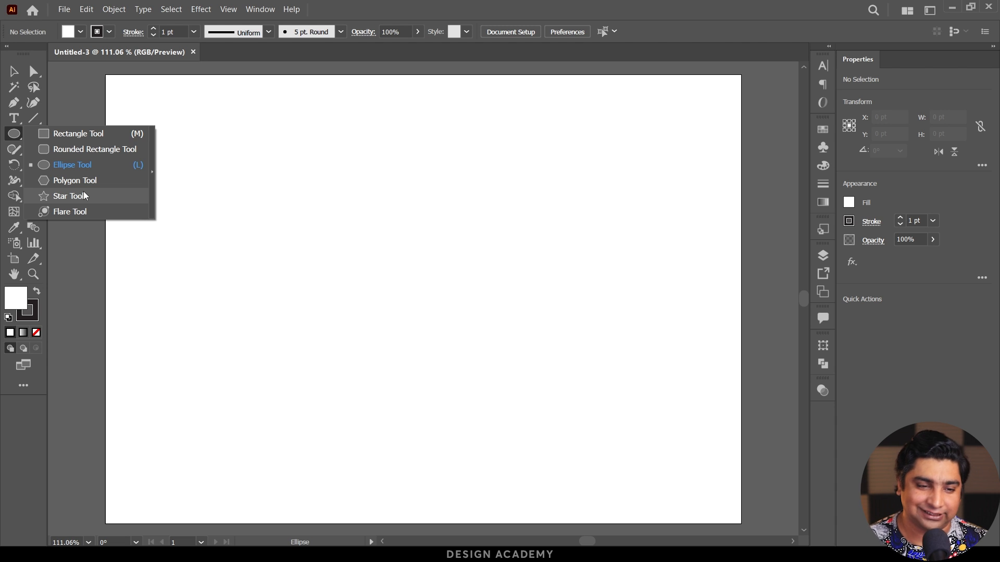
pyautogui.click(83, 137)
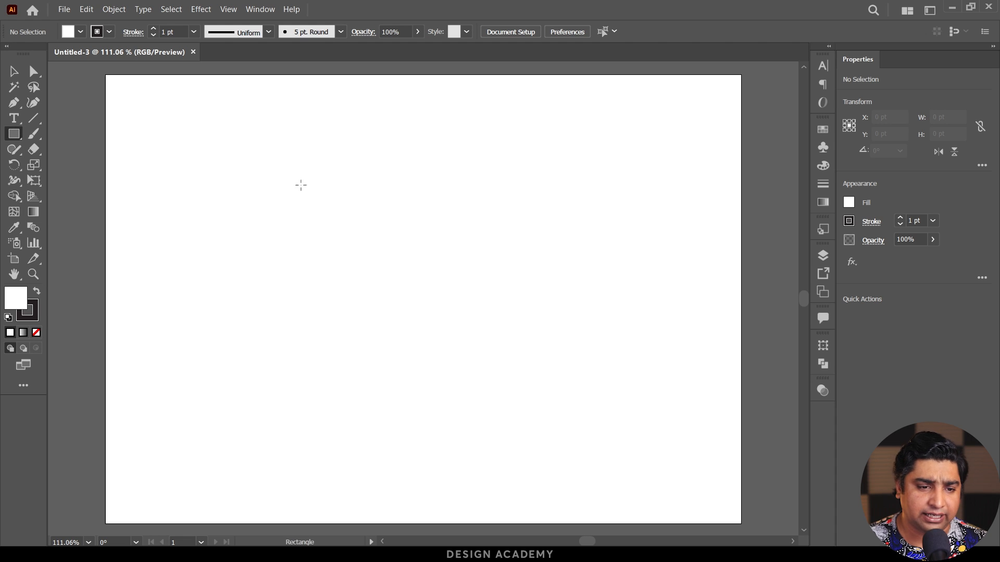
pyautogui.moveTo(197, 151)
pyautogui.mouseDown()
pyautogui.moveTo(339, 223)
pyautogui.moveTo(423, 284)
pyautogui.mouseUp()
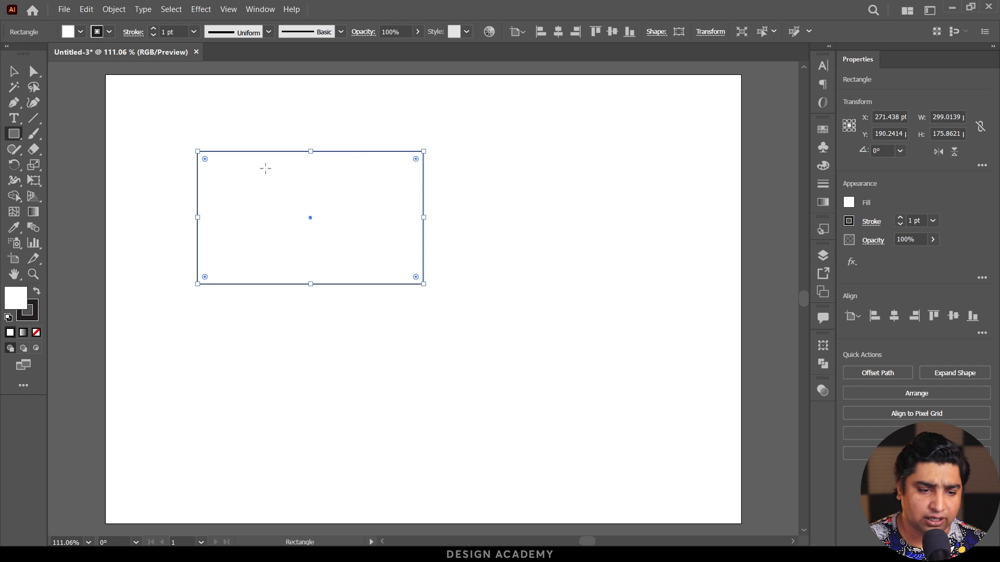
# Step: Set the rectangle's fill colour to yellow E5E515
pyautogui.doubleClick(23, 305)
pyautogui.click(320, 189)
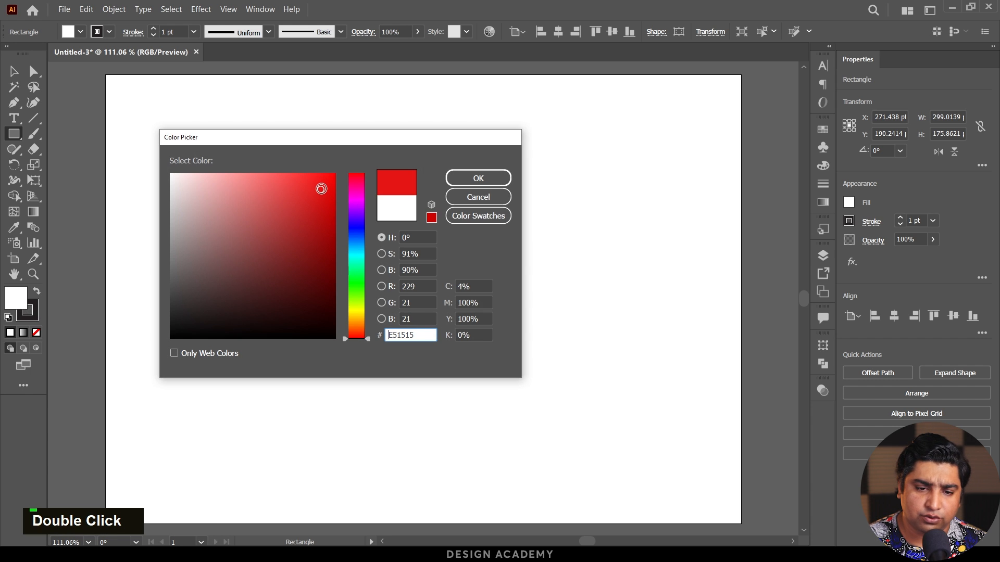
pyautogui.click(355, 288)
pyautogui.click(350, 305)
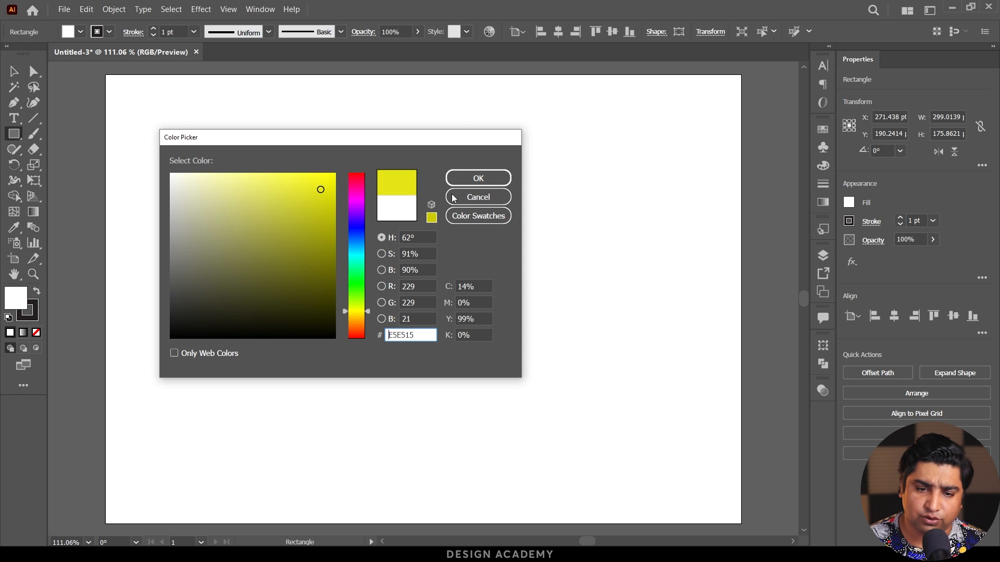
pyautogui.click(476, 180)
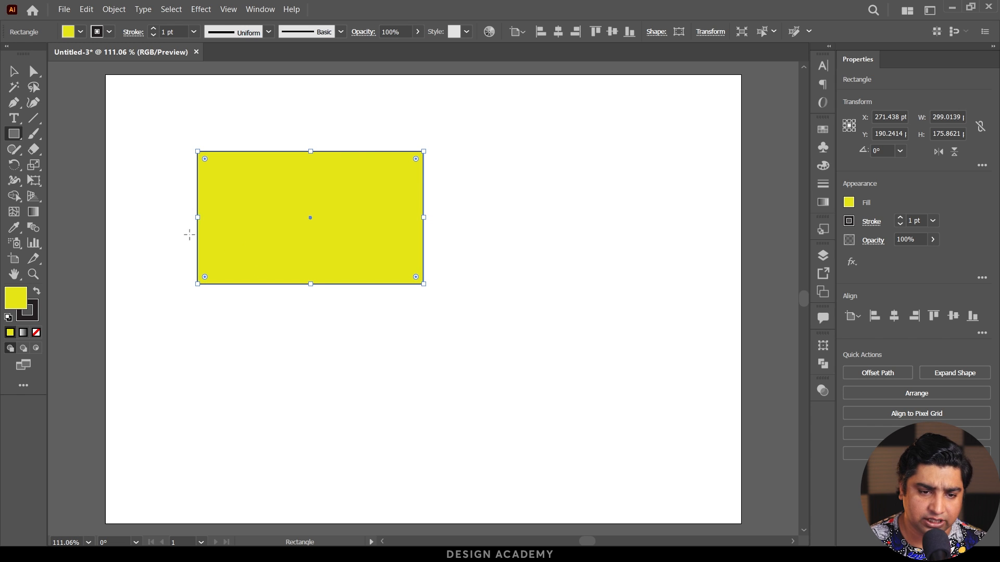
# Step: Set the rectangle's stroke colour to crimson BF214E
pyautogui.doubleClick(33, 317)
pyautogui.click(307, 214)
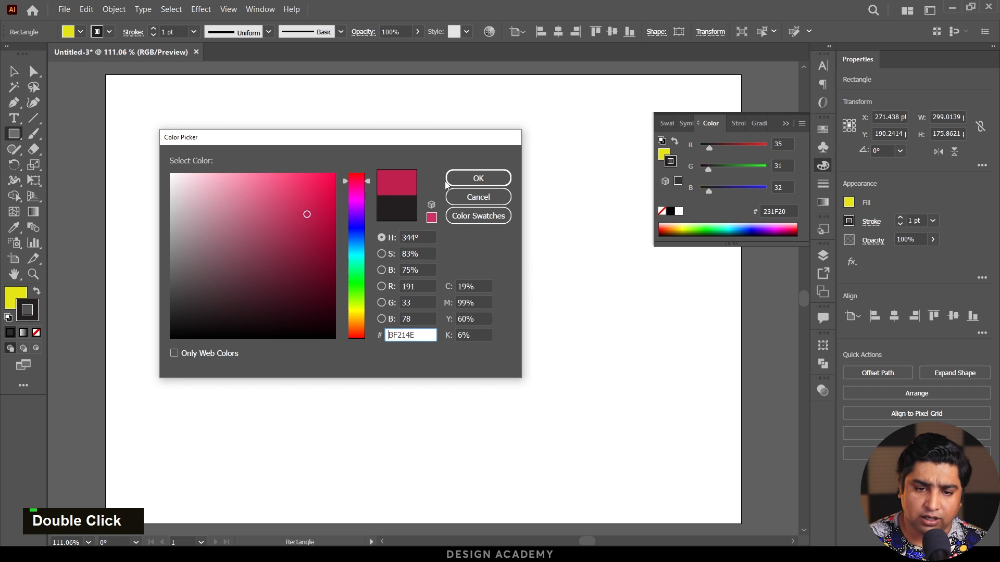
pyautogui.click(467, 177)
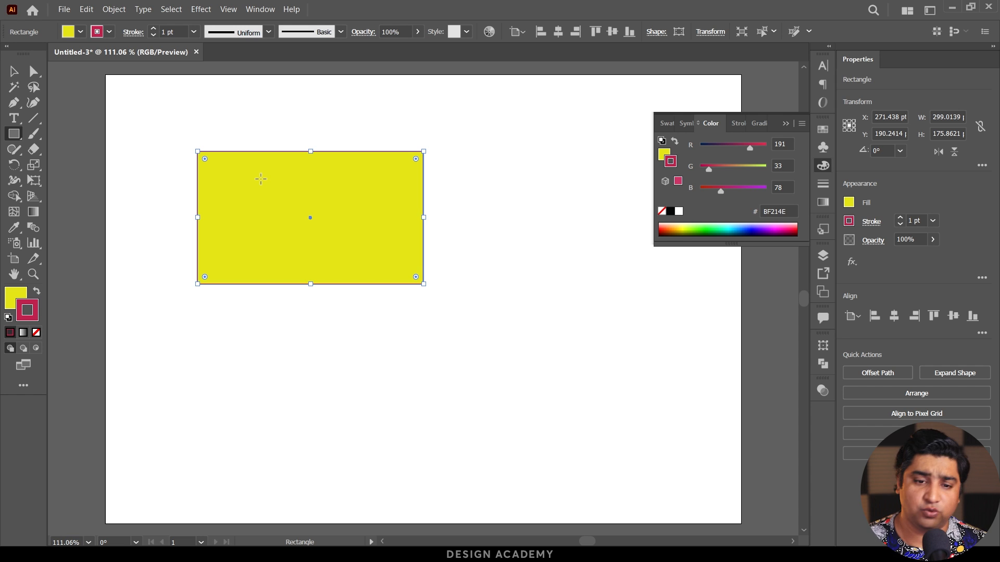
# Step: Rotate the yellow rectangle to an upright 270° and move its centre to about X 460, Y 257 pt
pyautogui.click(18, 73)
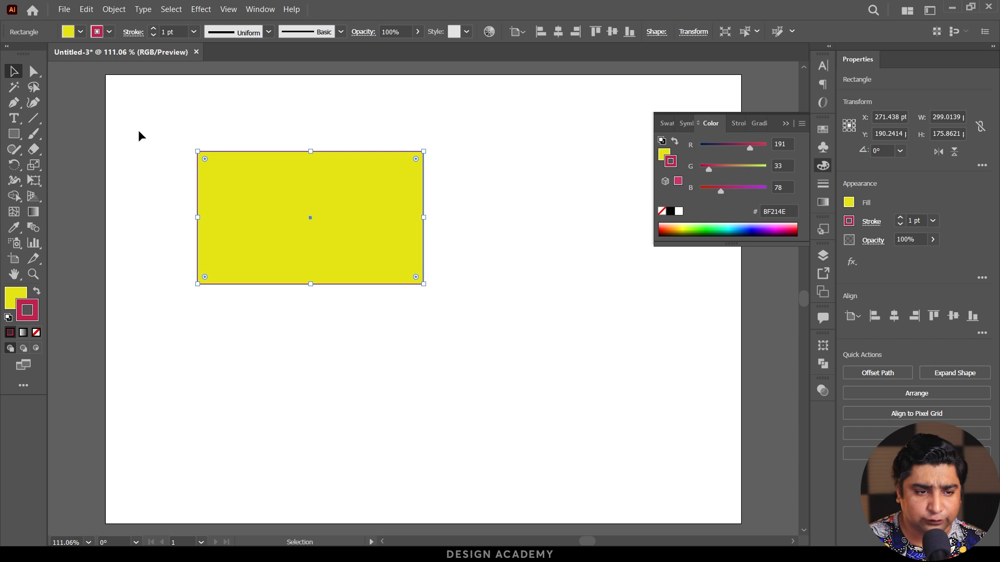
pyautogui.moveTo(247, 177); pyautogui.dragTo(358, 188)
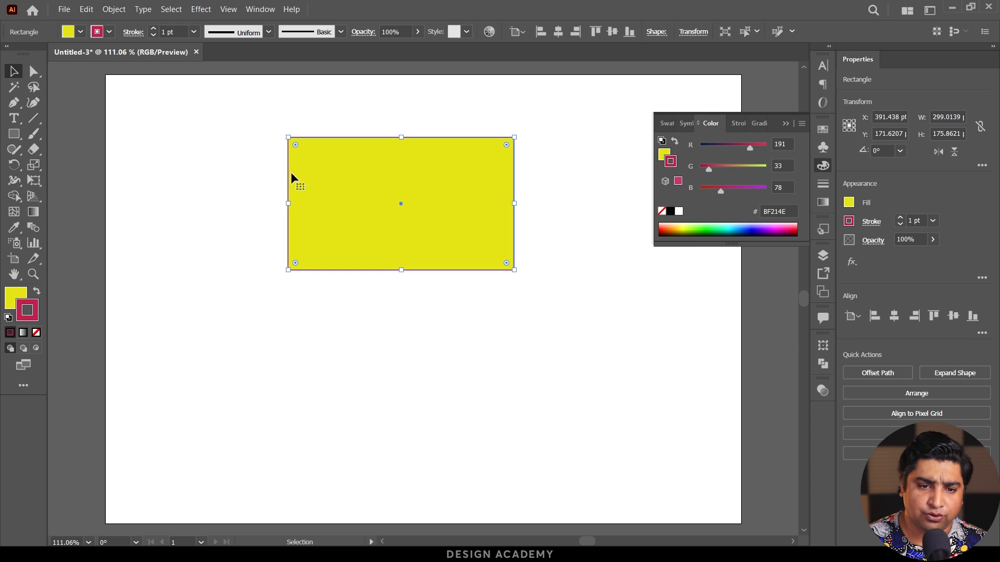
pyautogui.moveTo(343, 170)
pyautogui.mouseDown()
pyautogui.moveTo(359, 149)
pyautogui.moveTo(346, 161)
pyautogui.mouseUp()
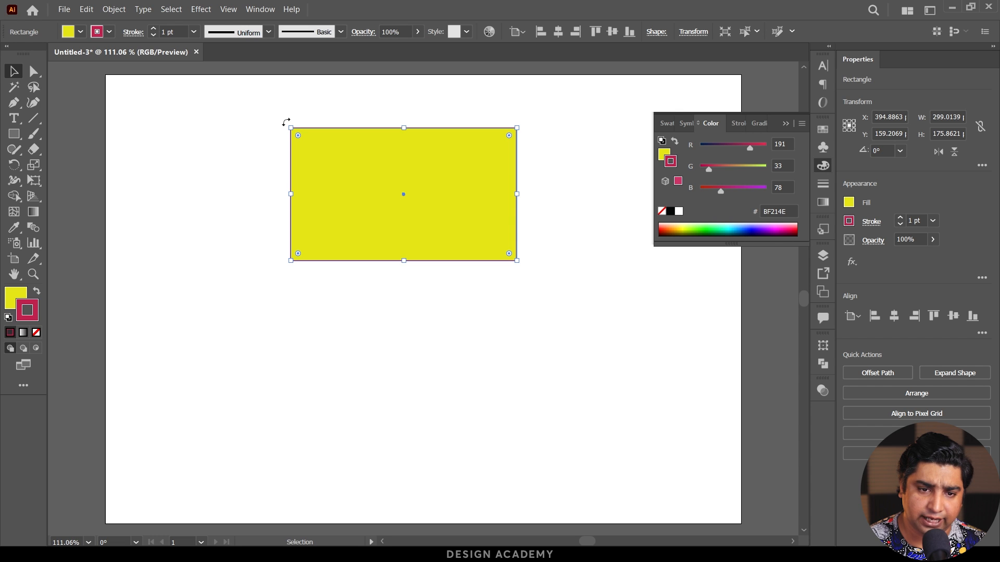
pyautogui.moveTo(285, 123); pyautogui.dragTo(477, 173)
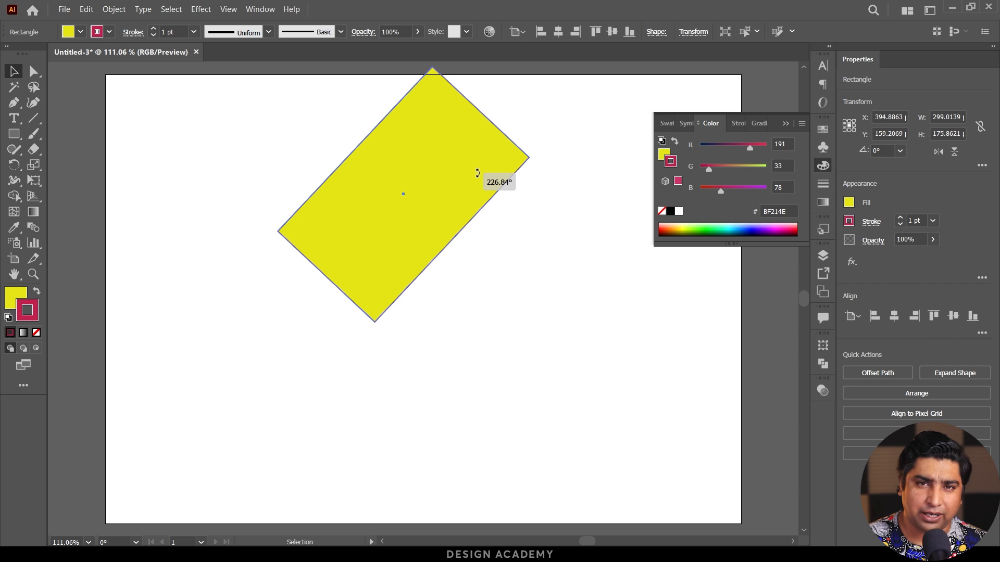
pyautogui.moveTo(477, 173); pyautogui.dragTo(276, 135)
pyautogui.moveTo(524, 126); pyautogui.dragTo(471, 281)
pyautogui.moveTo(442, 152); pyautogui.dragTo(491, 225)
# Step: Scale the yellow rectangle down proportionally to about 109 × 186 pt and move it to the artboard's upper-left area
pyautogui.press('shift')
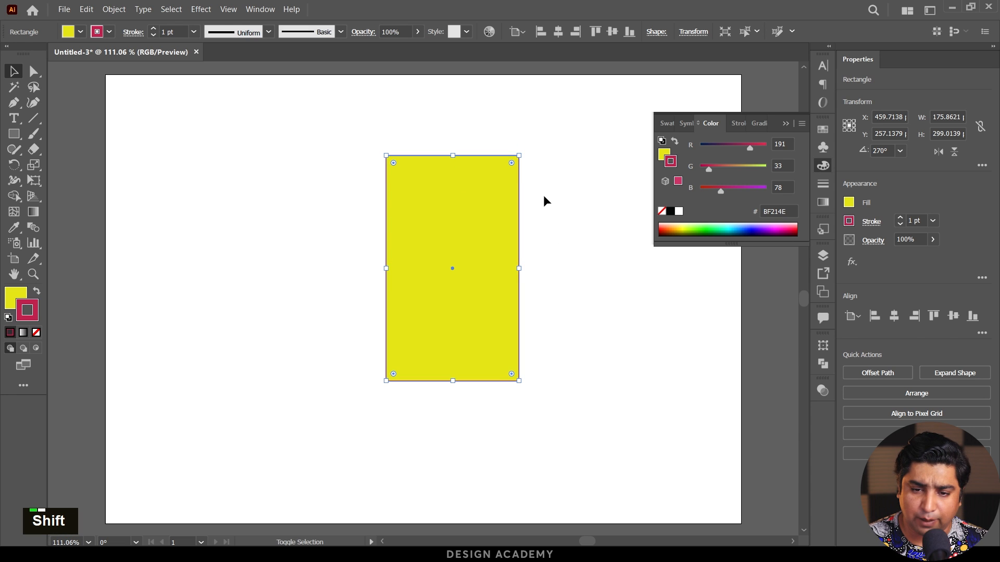
pyautogui.moveTo(519, 156); pyautogui.dragTo(469, 241)
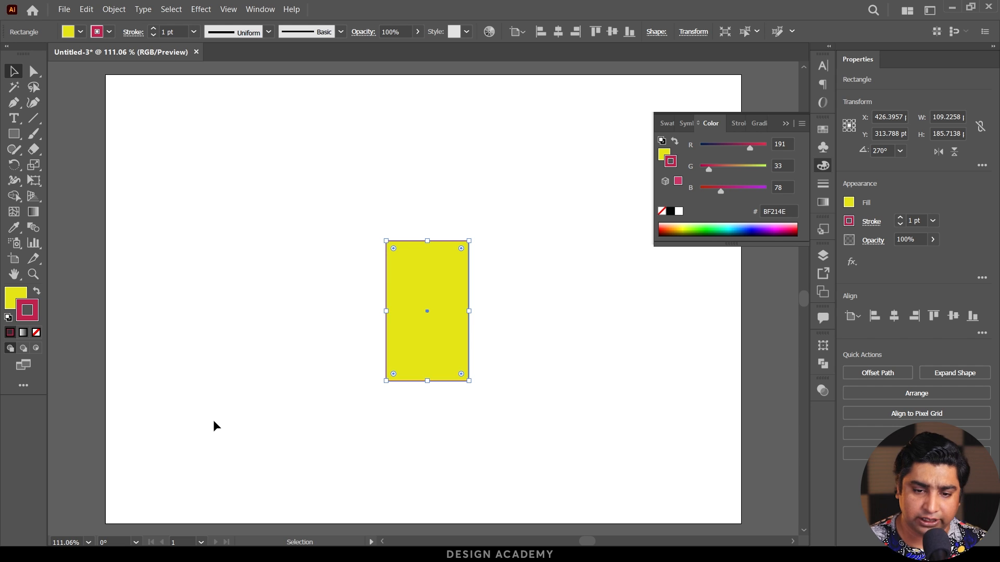
pyautogui.moveTo(411, 282); pyautogui.dragTo(169, 161)
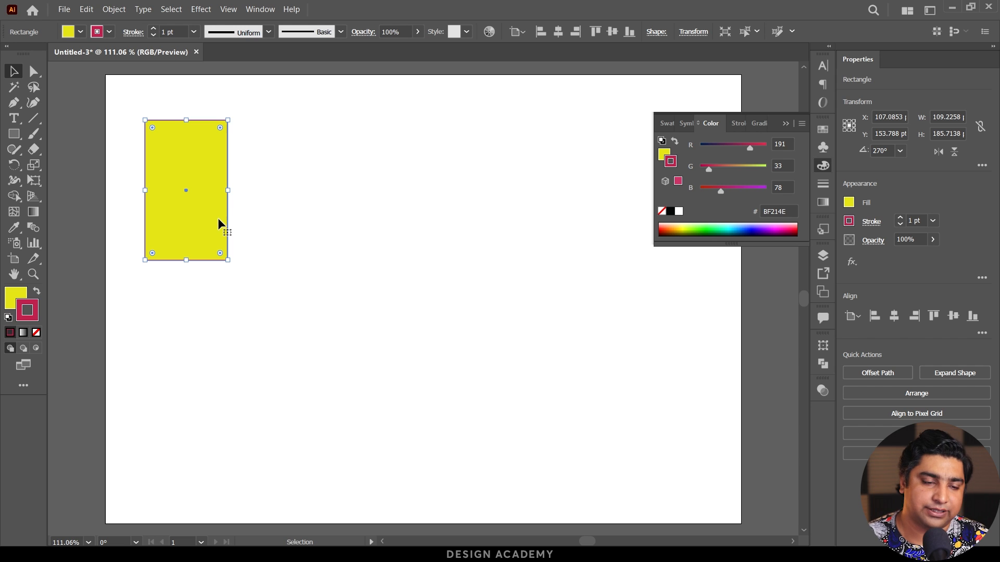
# Step: Create a second rectangle exactly 500 × 300 pt and move its centre to about X 468, Y 379 pt
pyautogui.click(13, 133)
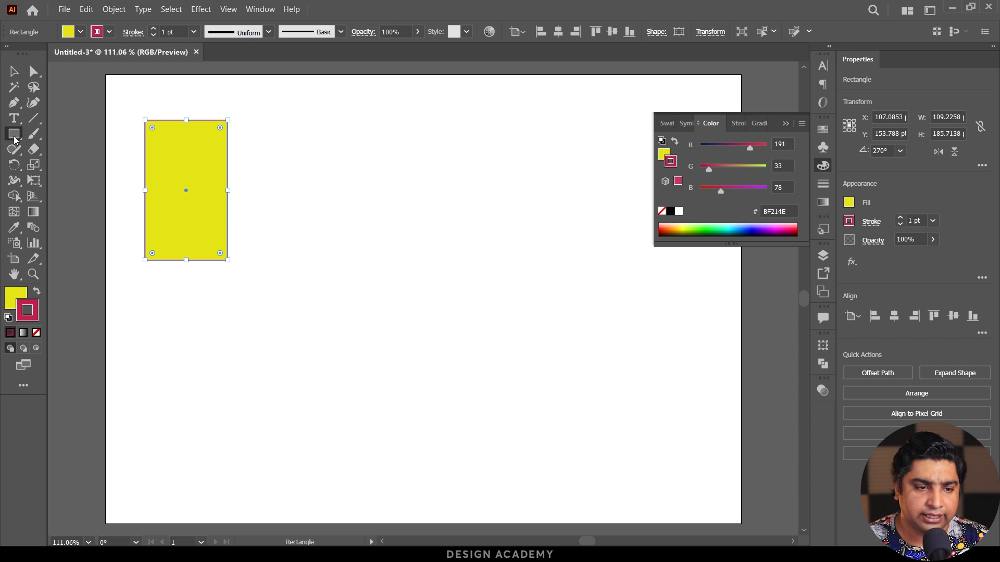
pyautogui.click(366, 212)
pyautogui.write('500')
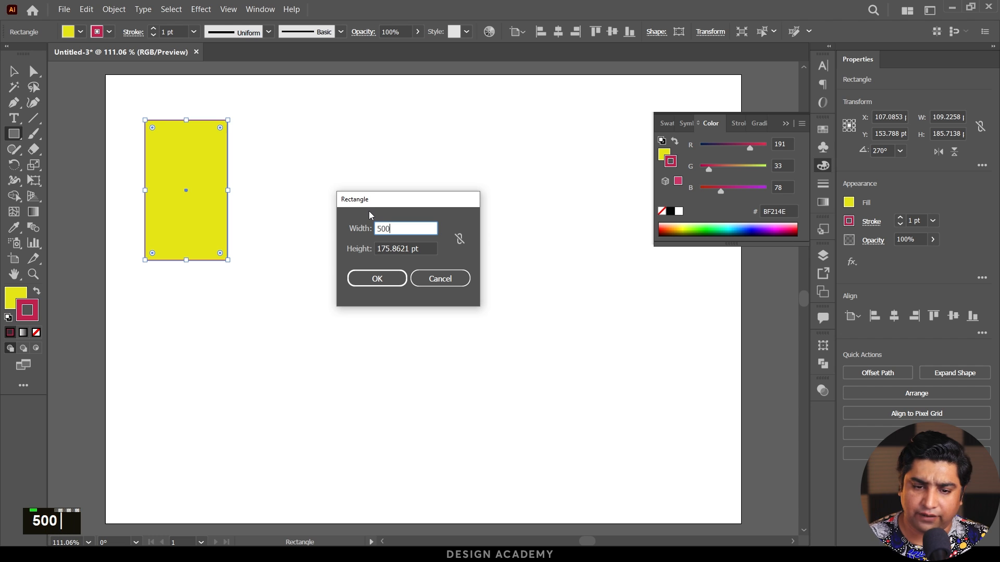
pyautogui.press('Tab')
pyautogui.write('300')
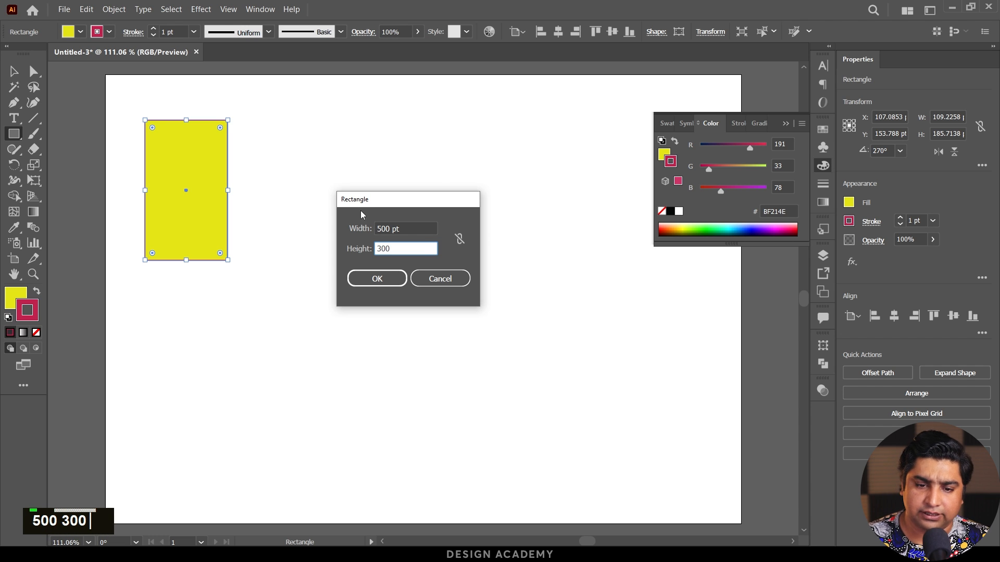
pyautogui.click(408, 228)
pyautogui.click(385, 279)
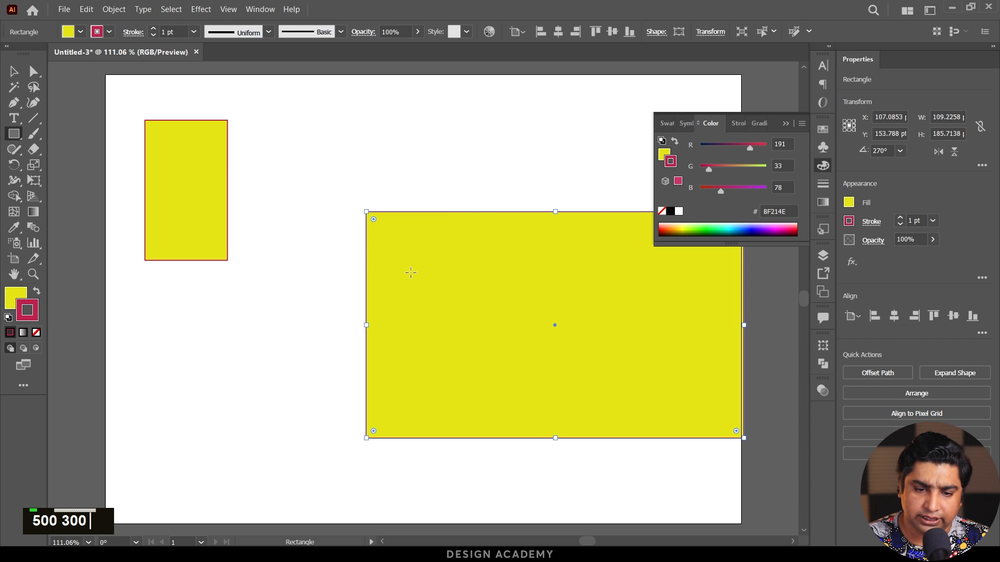
pyautogui.press('v')
pyautogui.moveTo(464, 266); pyautogui.dragTo(386, 300)
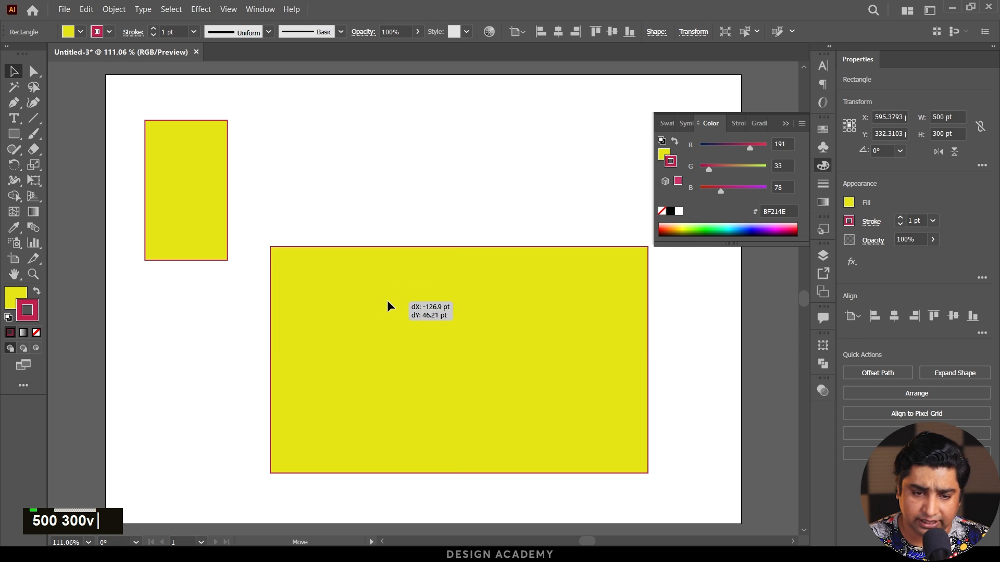
# Step: Fill the 500 × 300 pt rectangle with green 2BE217 and remove its stroke
pyautogui.doubleClick(20, 297)
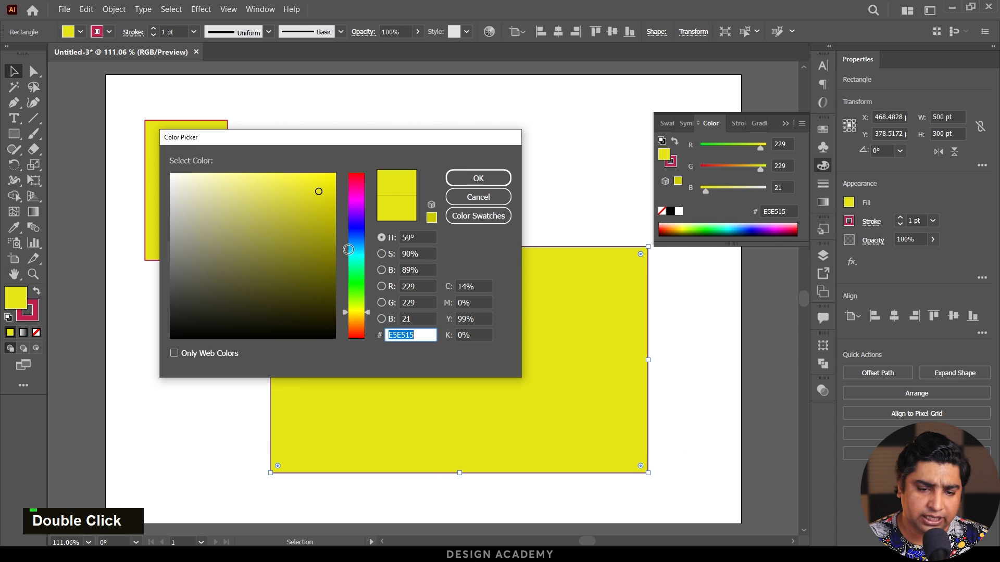
pyautogui.click(356, 286)
pyautogui.click(467, 182)
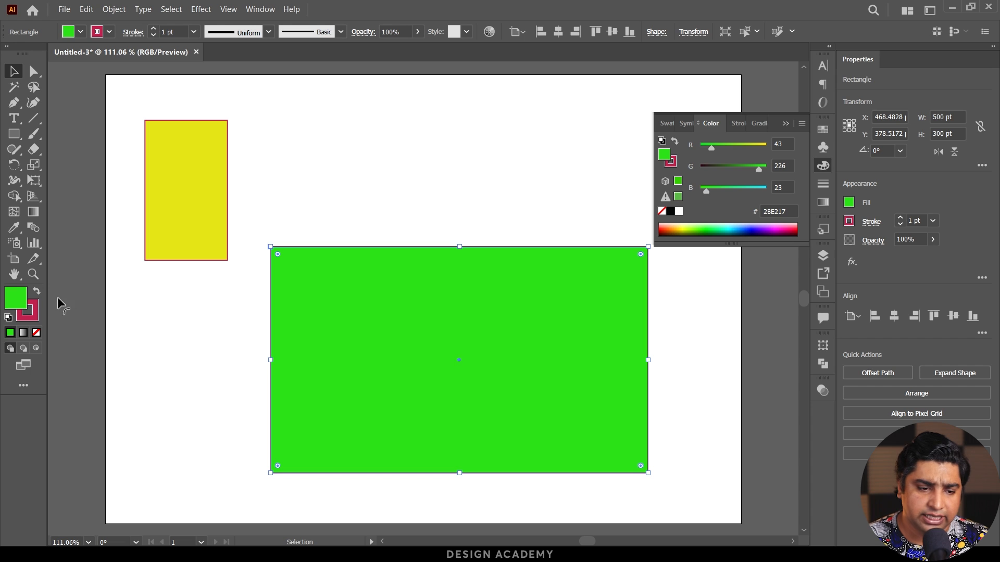
pyautogui.click(29, 311)
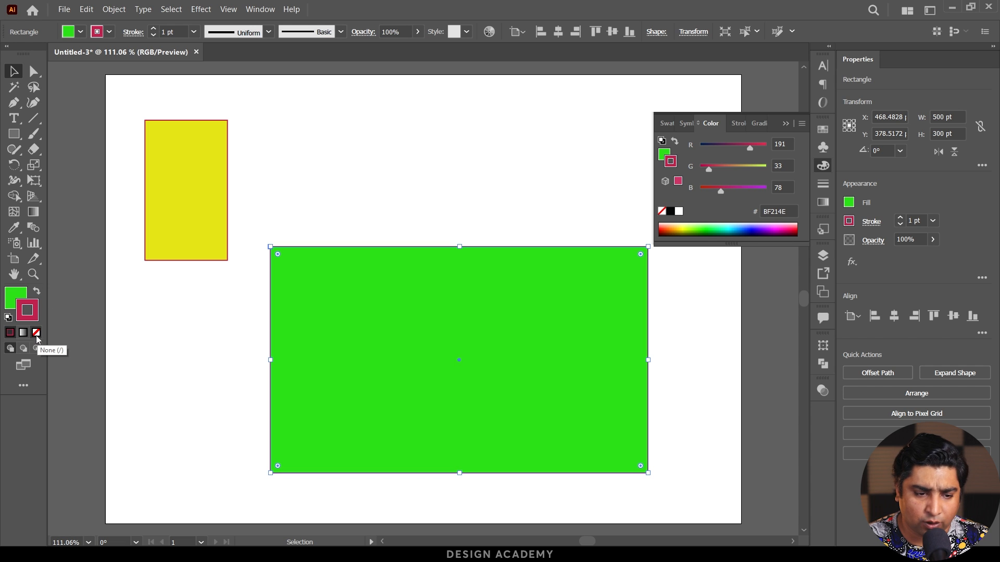
pyautogui.hotkey('ctrl', '4')
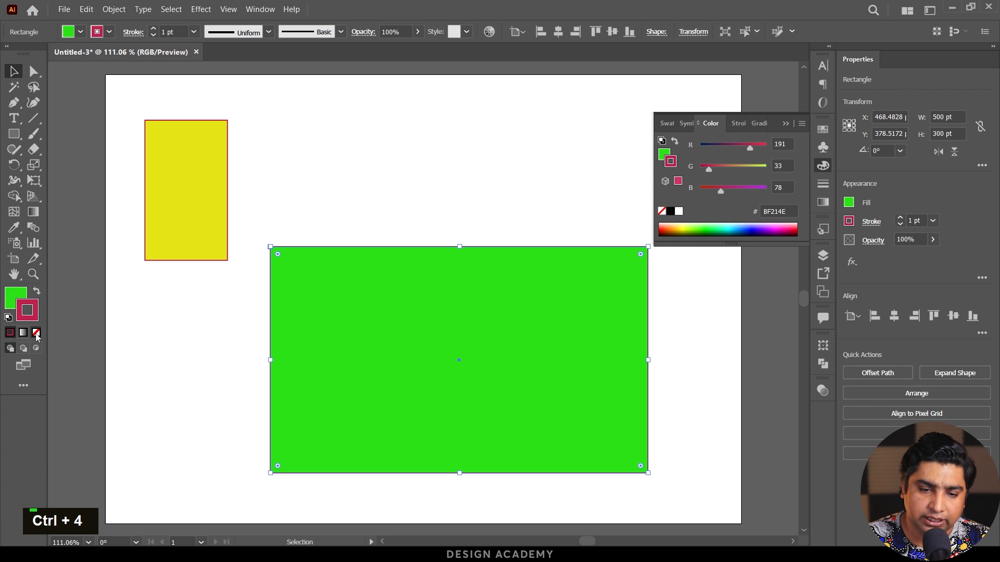
pyautogui.doubleClick(37, 338)
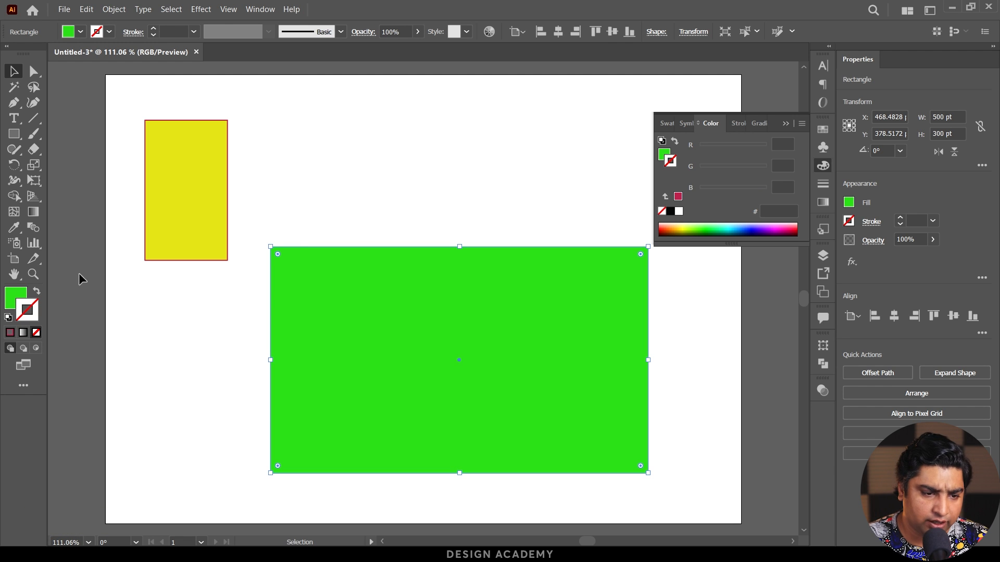
# Step: Remove the large rectangle's fill and move the invisible shape to about X 455, Y 298 pt
pyautogui.click(19, 298)
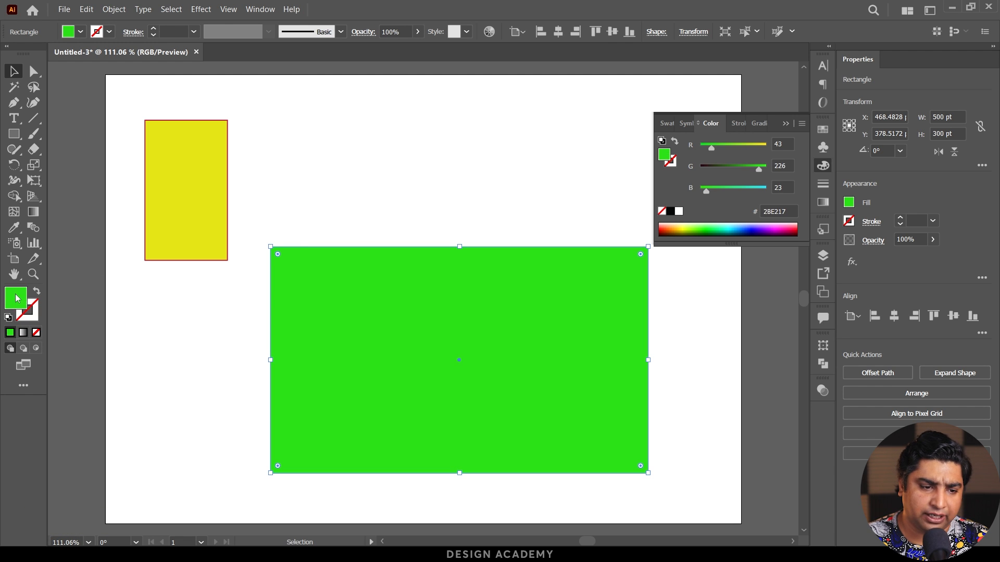
pyautogui.click(36, 332)
pyautogui.click(168, 321)
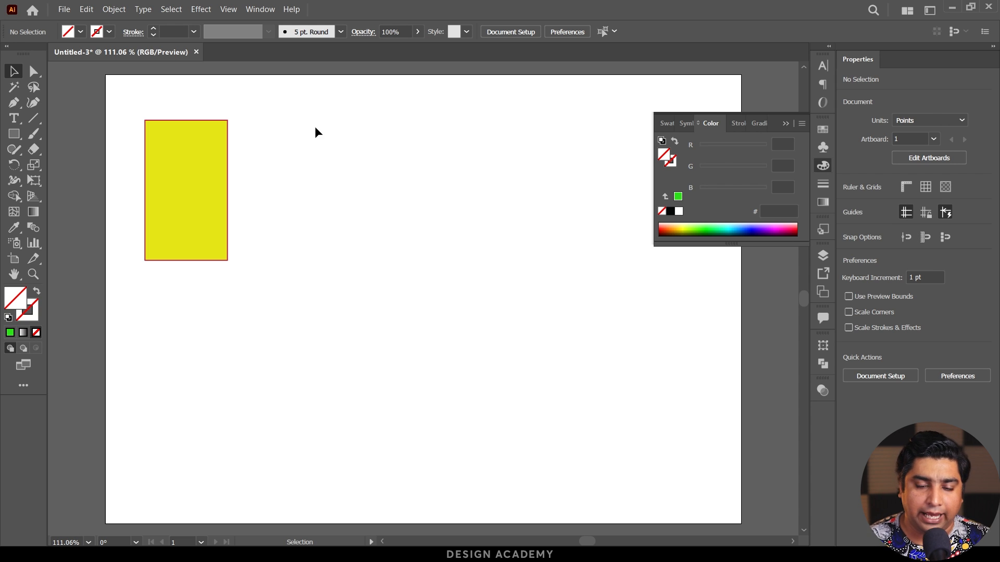
pyautogui.moveTo(293, 141); pyautogui.dragTo(645, 375)
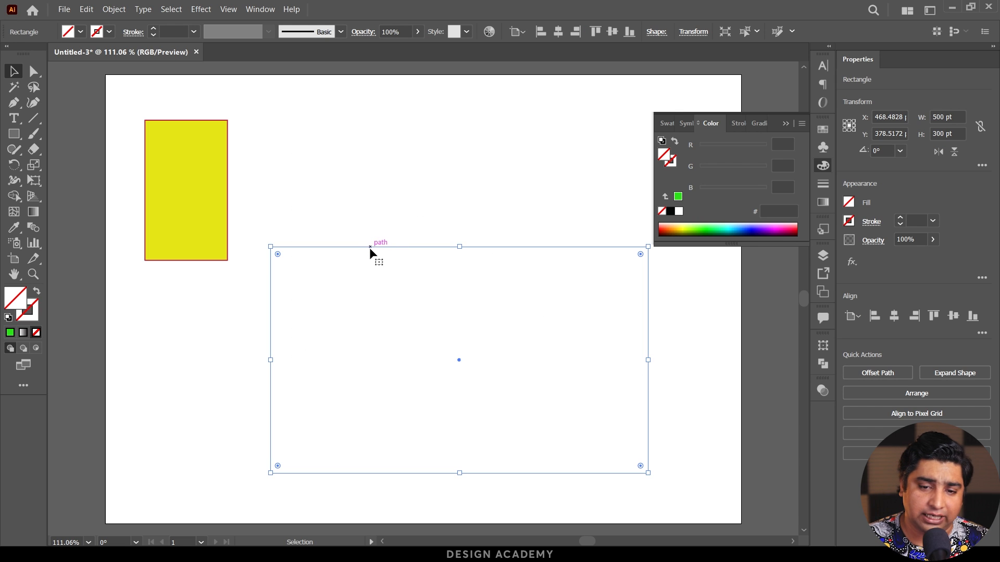
pyautogui.moveTo(370, 252); pyautogui.dragTo(360, 191)
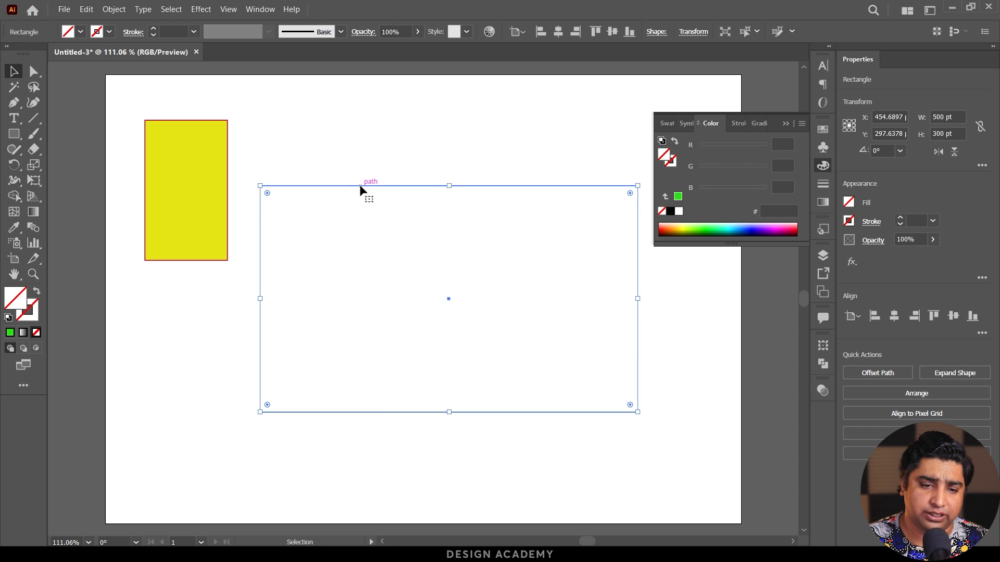
# Step: Restore the fill of the 500 × 300 pt rectangle and change its colour to amber D6A60D
pyautogui.click(11, 333)
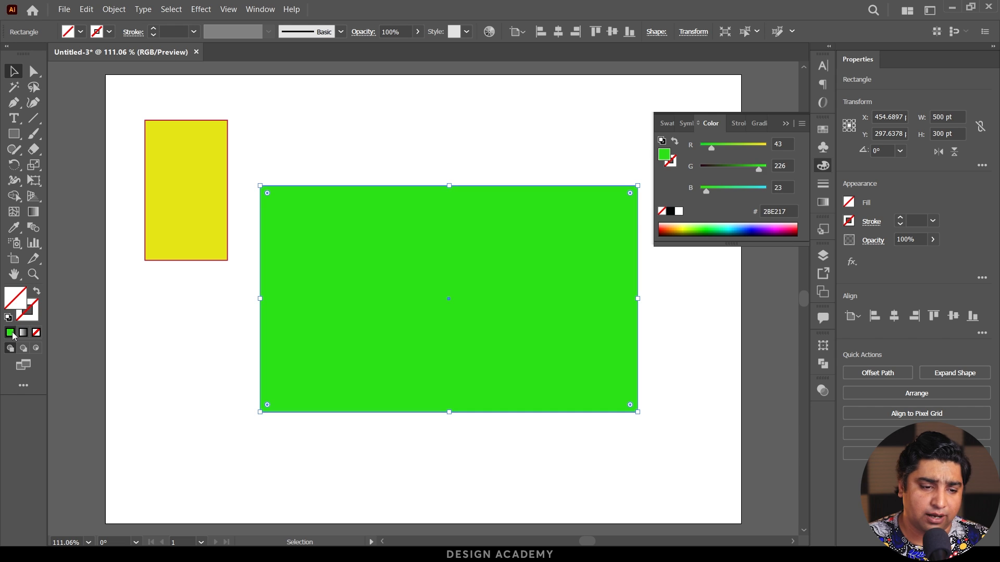
pyautogui.doubleClick(20, 305)
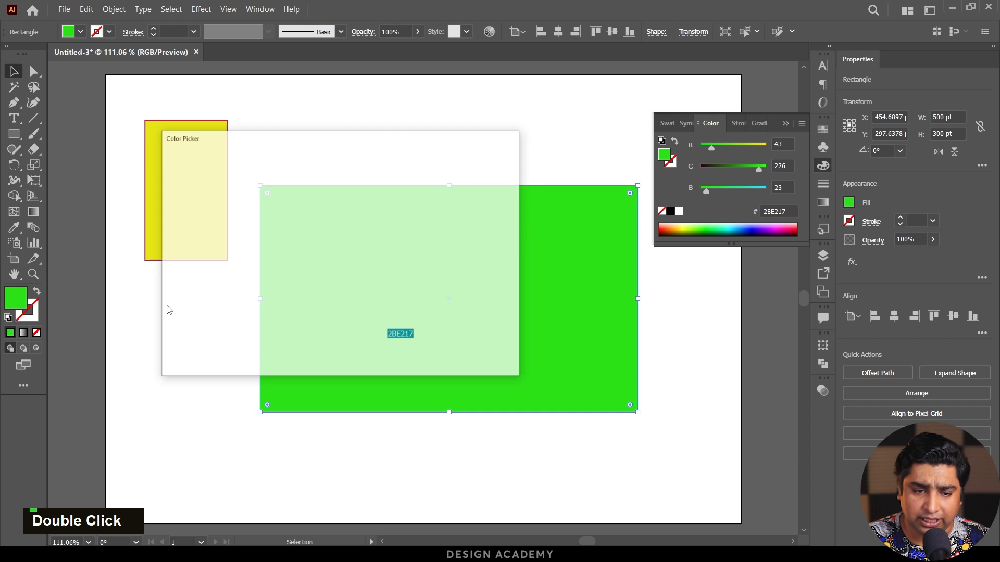
pyautogui.moveTo(357, 285); pyautogui.dragTo(356, 318)
pyautogui.click(327, 198)
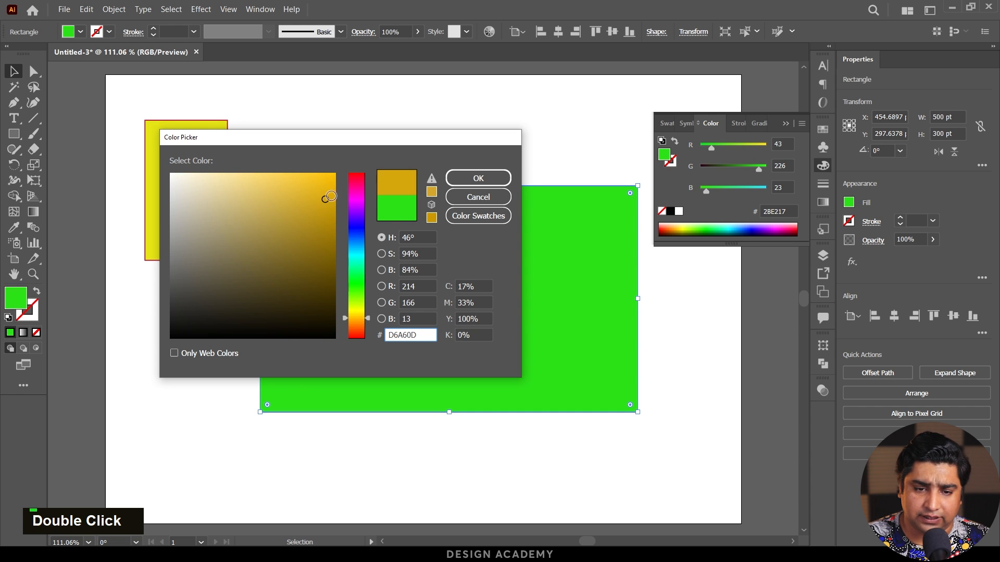
pyautogui.click(478, 178)
# Step: Clear both rectangles from the artboard and create a 200 × 100 pt rounded rectangle with a 45 pt corner radius
pyautogui.press('Delete')
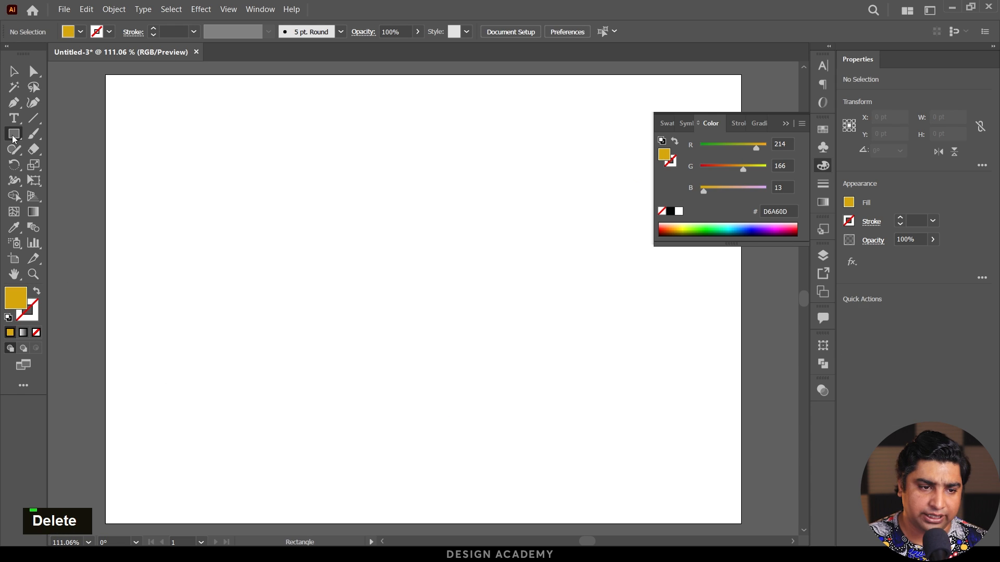
pyautogui.click(14, 134)
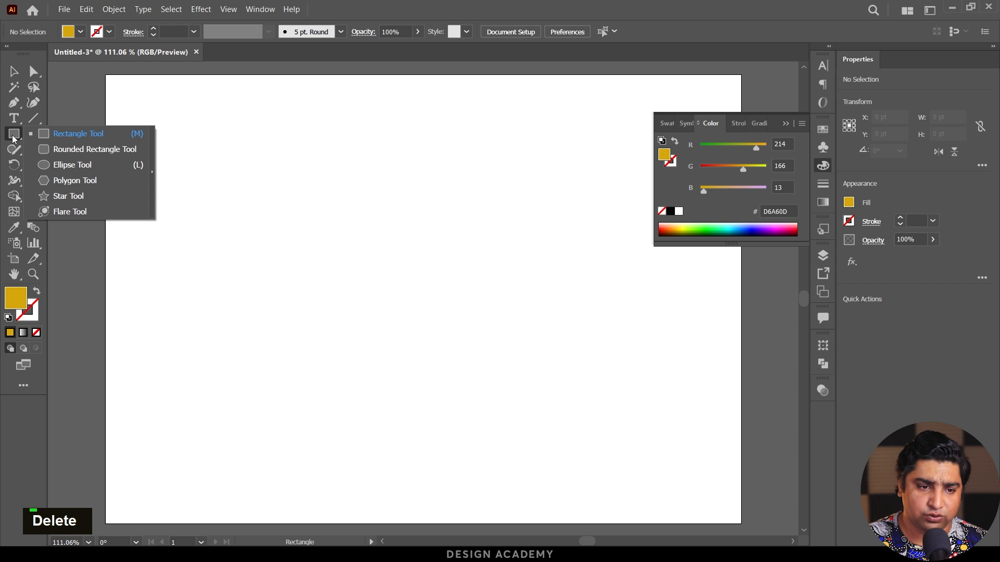
pyautogui.click(95, 149)
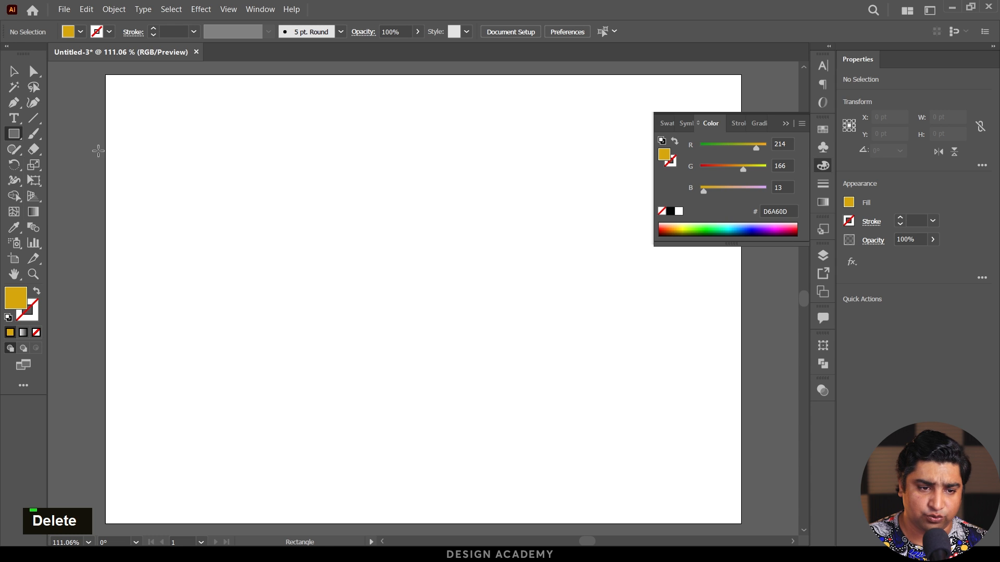
pyautogui.click(288, 205)
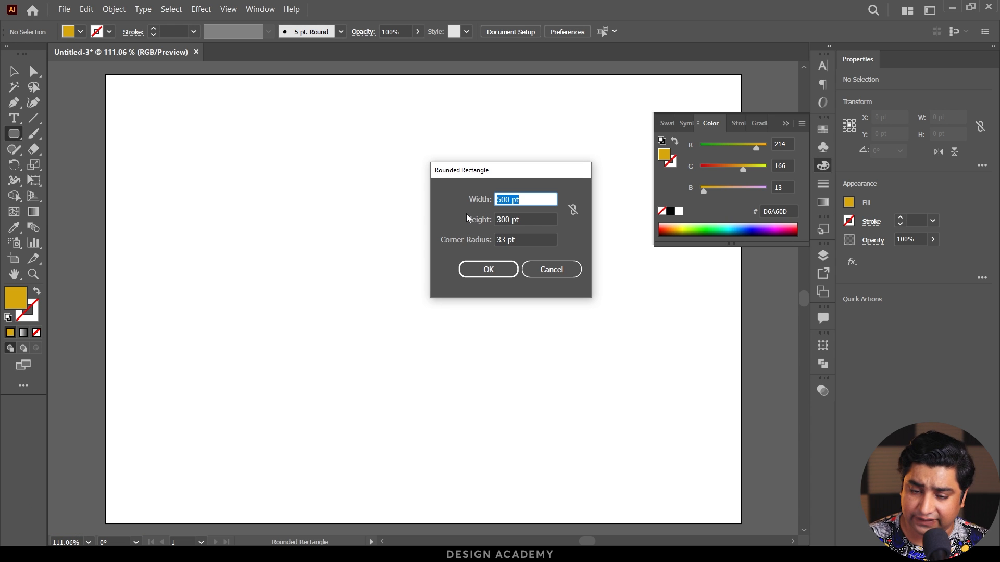
pyautogui.write('200')
pyautogui.press('Tab')
pyautogui.write('100')
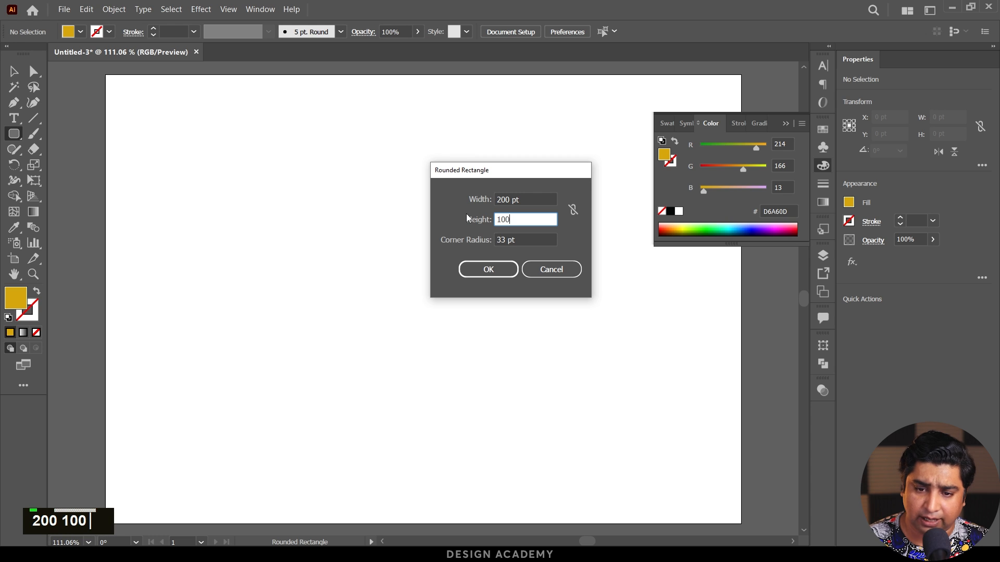
pyautogui.press('Tab')
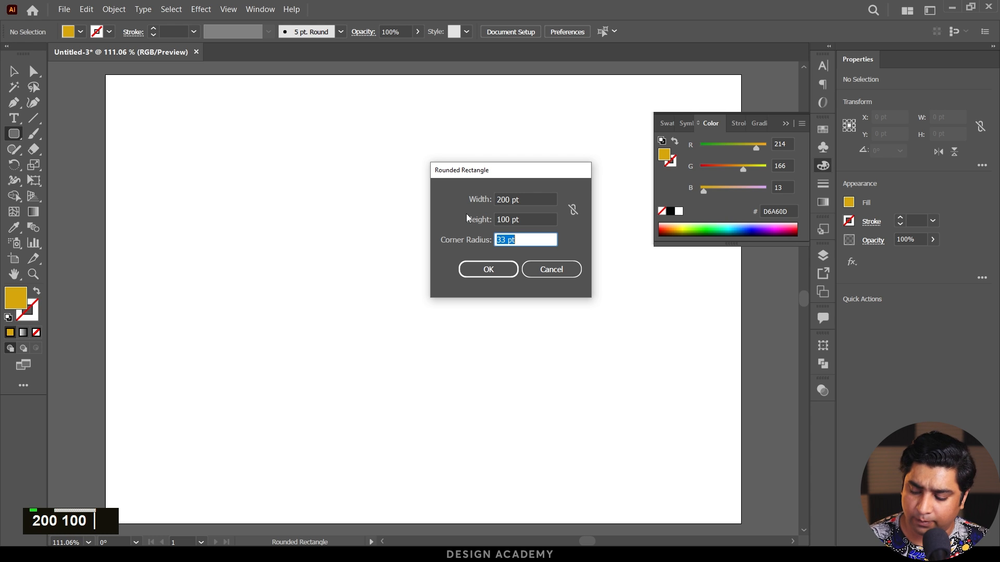
pyautogui.write('45')
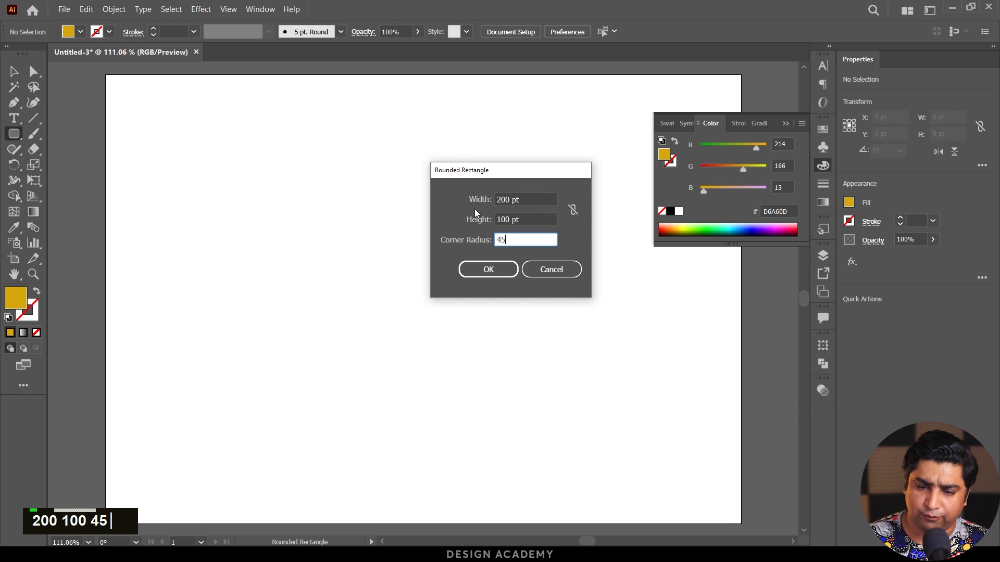
pyautogui.click(489, 270)
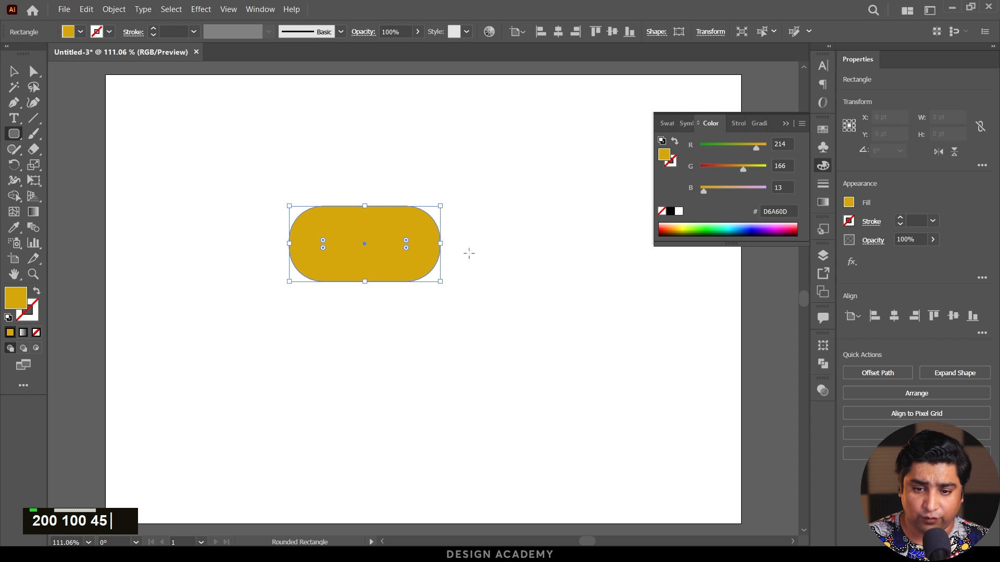
# Step: Move the rounded rectangle toward the artboard's upper-left area and deselect it
pyautogui.press('v')
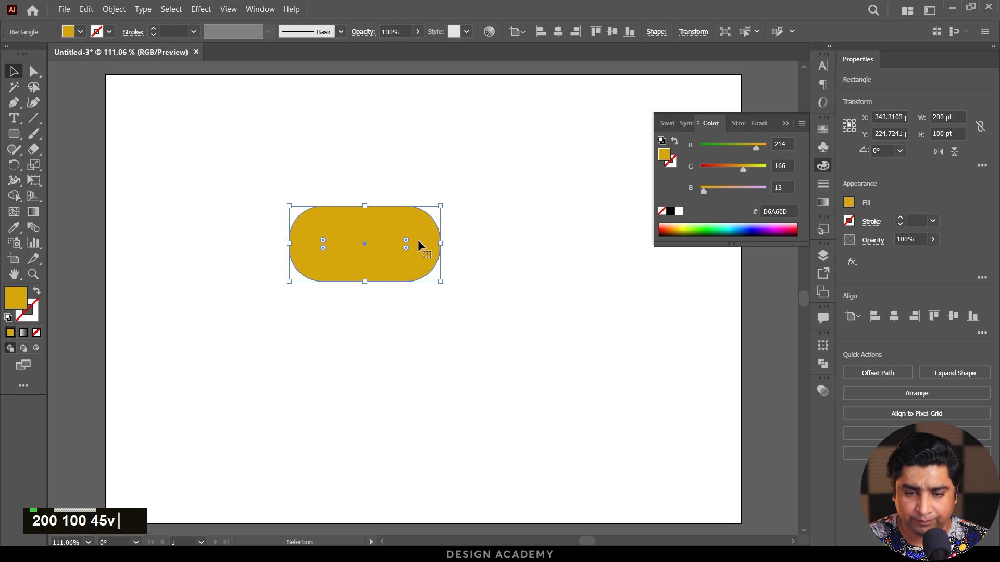
pyautogui.moveTo(418, 239); pyautogui.dragTo(345, 182)
pyautogui.click(395, 242)
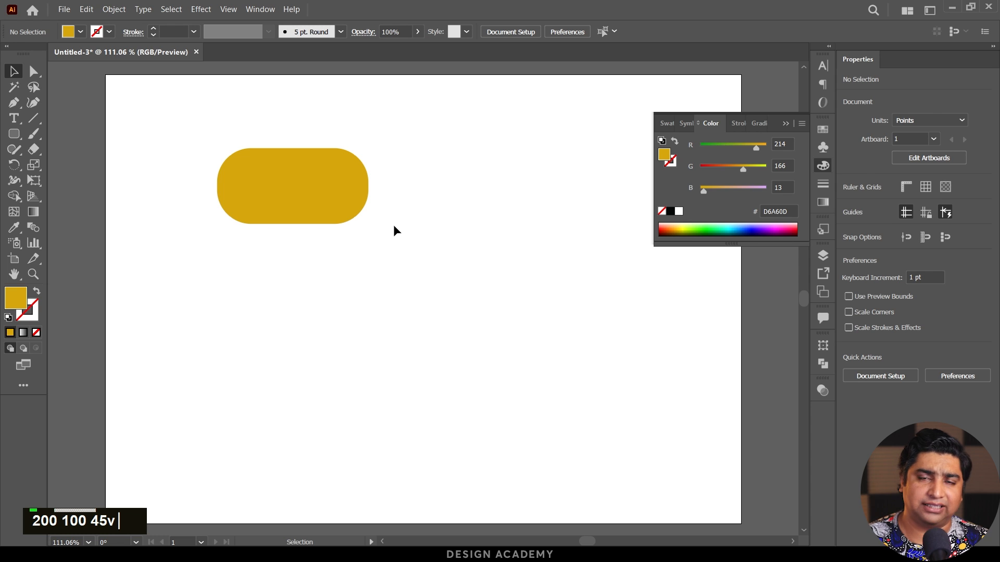
# Step: Draw a plain rectangle about 288 × 121 pt below and to the right of the rounded rectangle
pyautogui.click(294, 204)
pyautogui.click(261, 255)
pyautogui.moveTo(14, 134); pyautogui.dragTo(60, 141)
pyautogui.moveTo(338, 274); pyautogui.dragTo(556, 365)
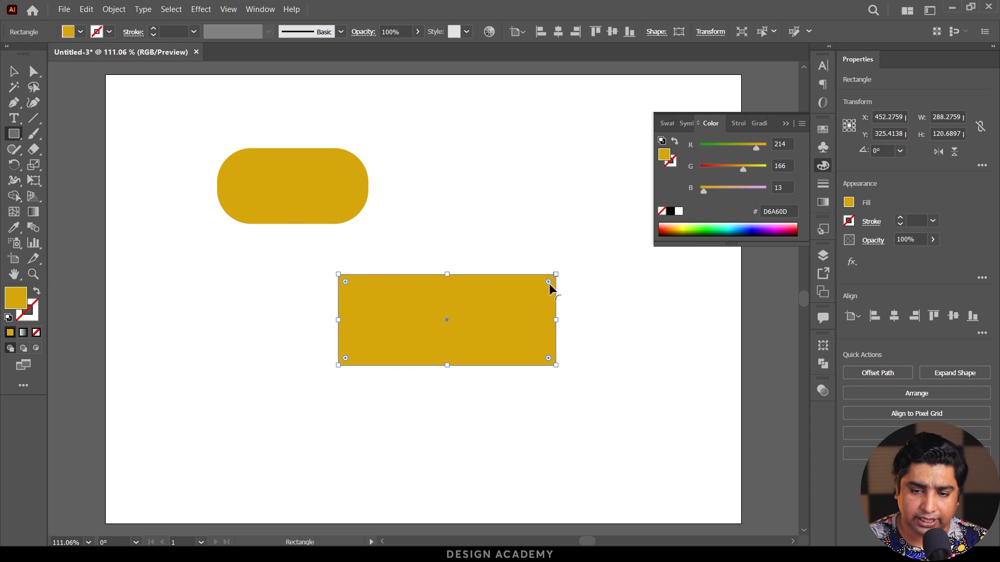
# Step: Round the plain rectangle's corners to the maximum and move it beside the first rounded shape, centred at about X 505, Y 148 pt
pyautogui.hotkey('ctrl', '4')
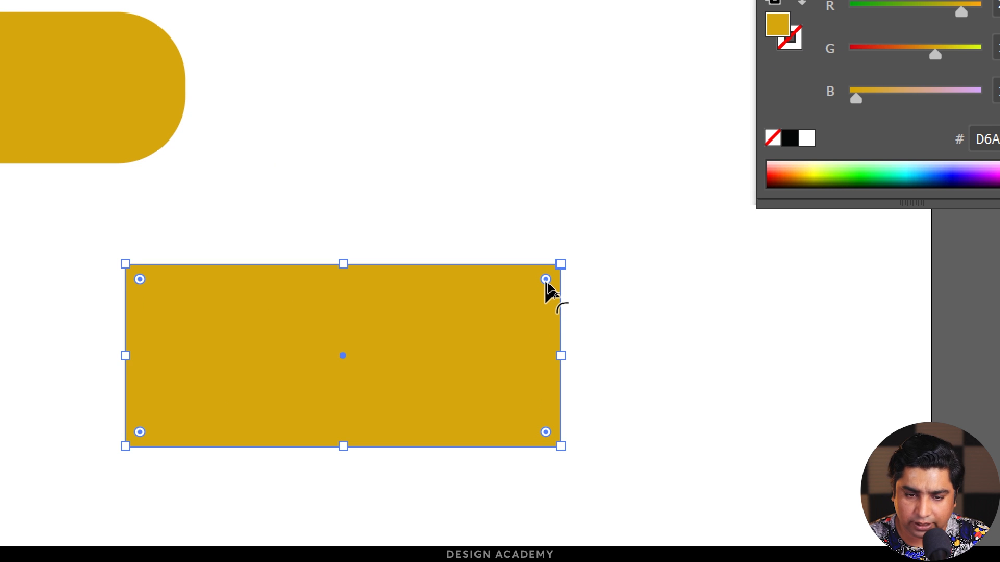
pyautogui.moveTo(546, 281); pyautogui.dragTo(395, 382)
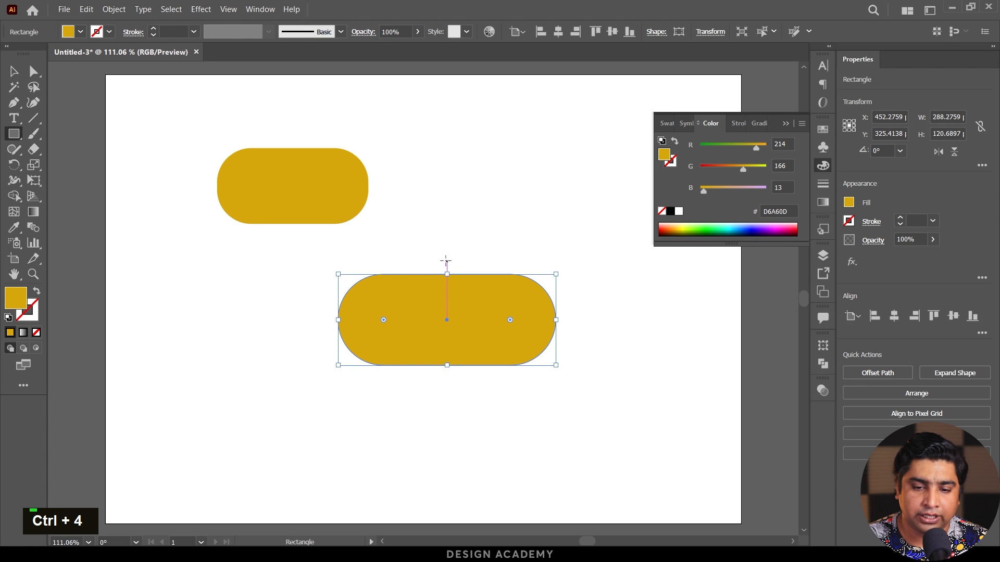
pyautogui.press('v')
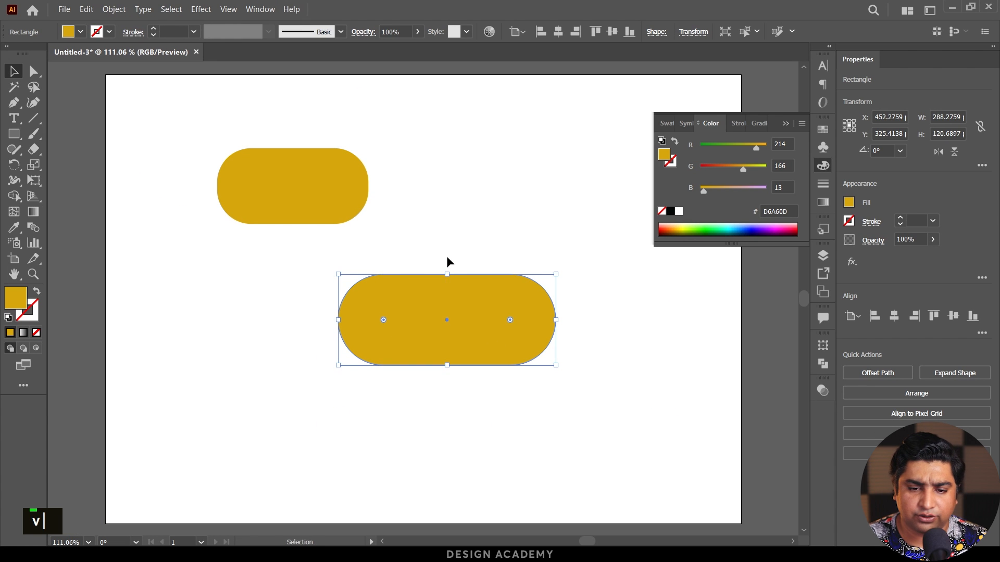
pyautogui.moveTo(427, 298); pyautogui.dragTo(466, 168)
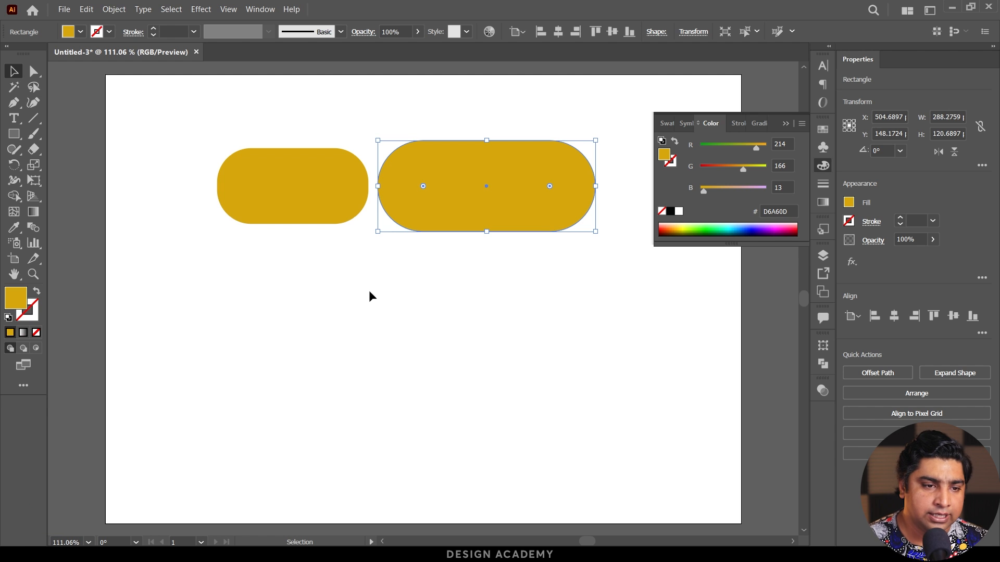
# Step: Draw a rounded rectangle about 319 × 99 pt below the other two shapes and increase its corner rounding to the maximum
pyautogui.click(13, 134)
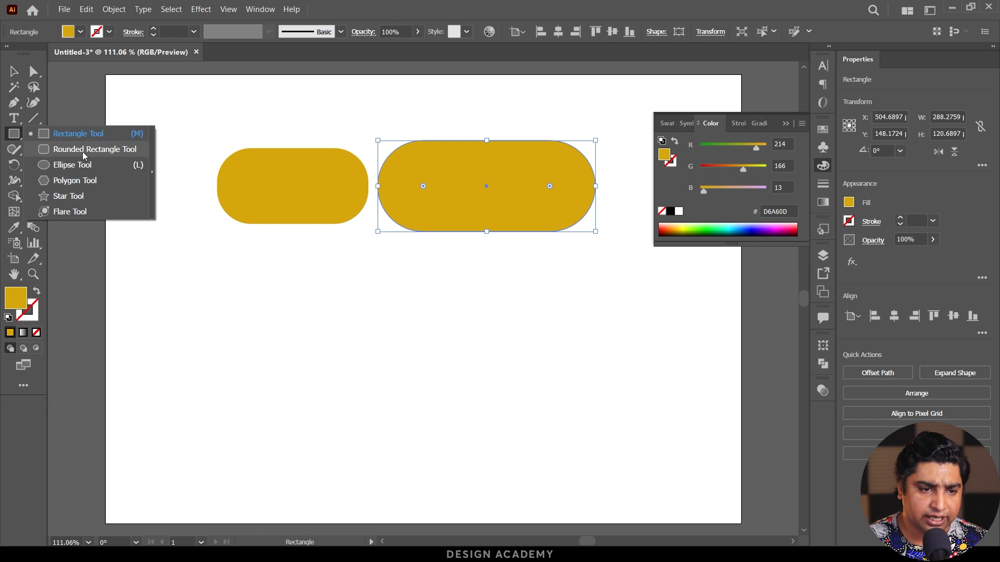
pyautogui.click(63, 151)
pyautogui.moveTo(297, 311); pyautogui.dragTo(538, 386)
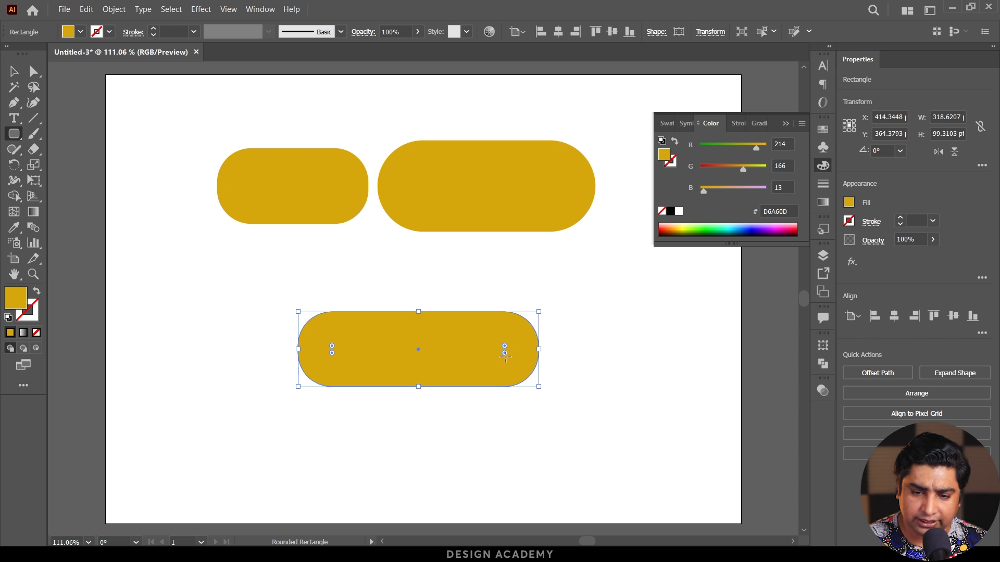
pyautogui.moveTo(504, 352); pyautogui.dragTo(461, 340)
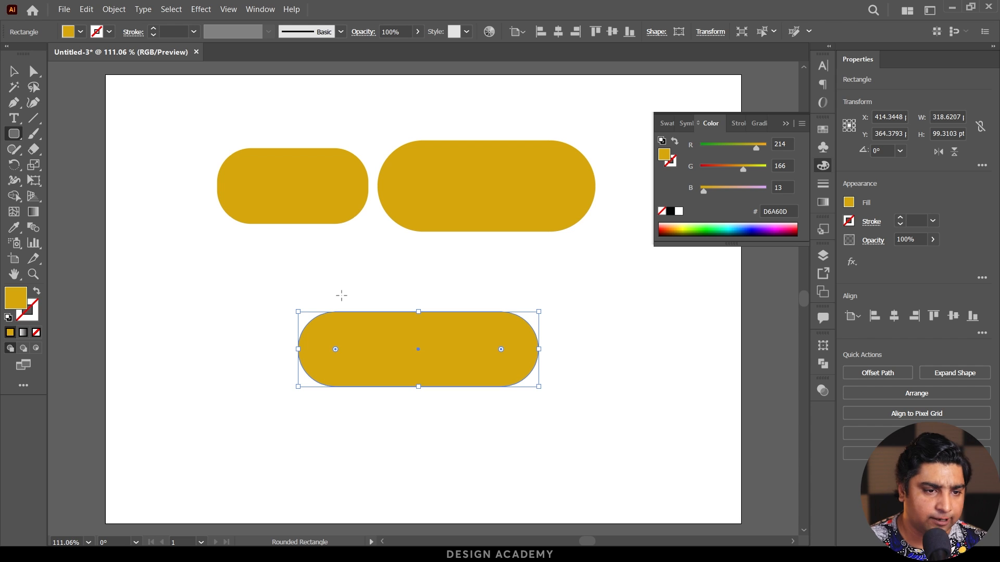
# Step: Draw a perfect circle about 178 pt in diameter near the artboard's left edge with the Ellipse tool and deselect it
pyautogui.click(18, 137)
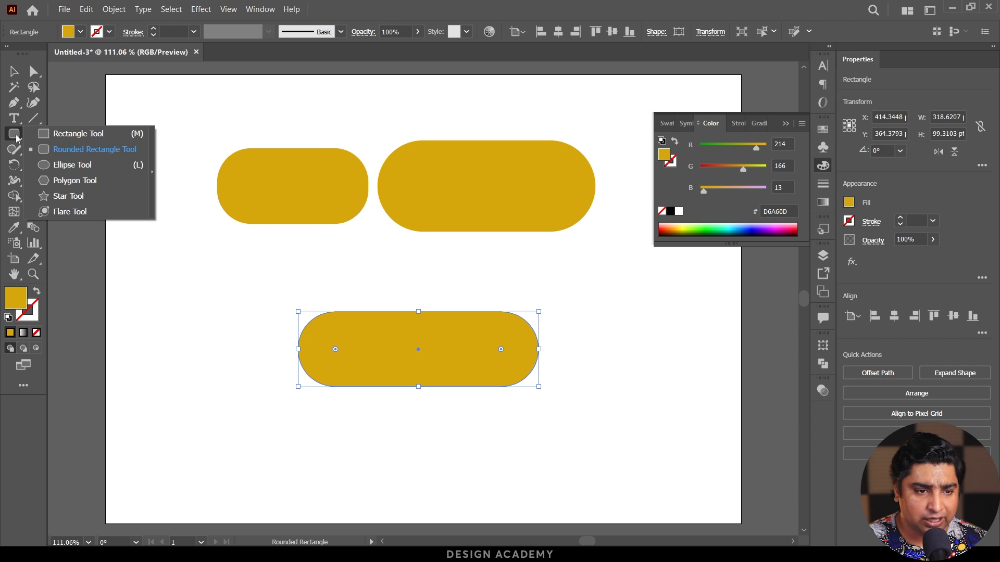
pyautogui.click(83, 166)
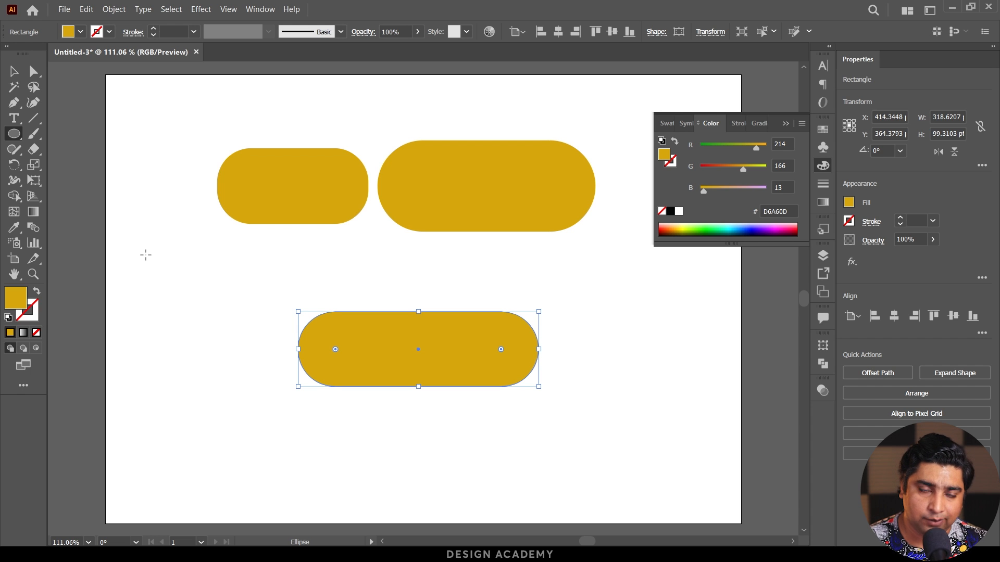
pyautogui.press('shift')
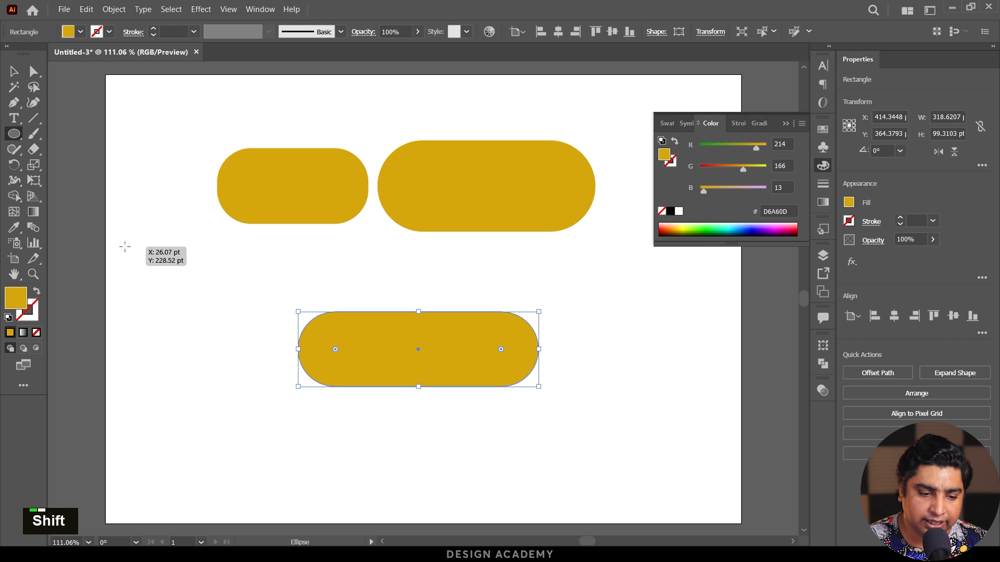
pyautogui.moveTo(125, 246); pyautogui.dragTo(211, 381)
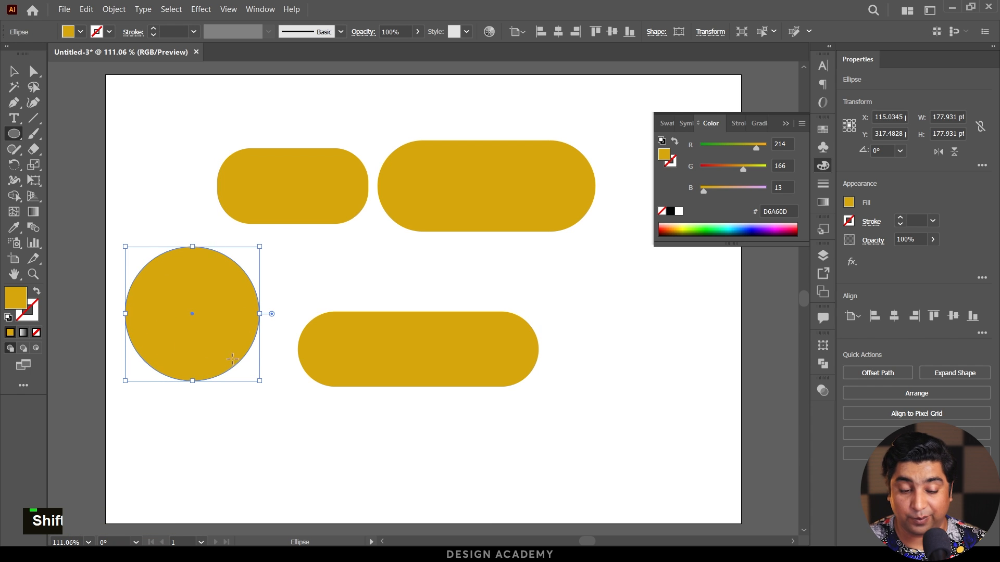
pyautogui.press('v')
pyautogui.click(236, 401)
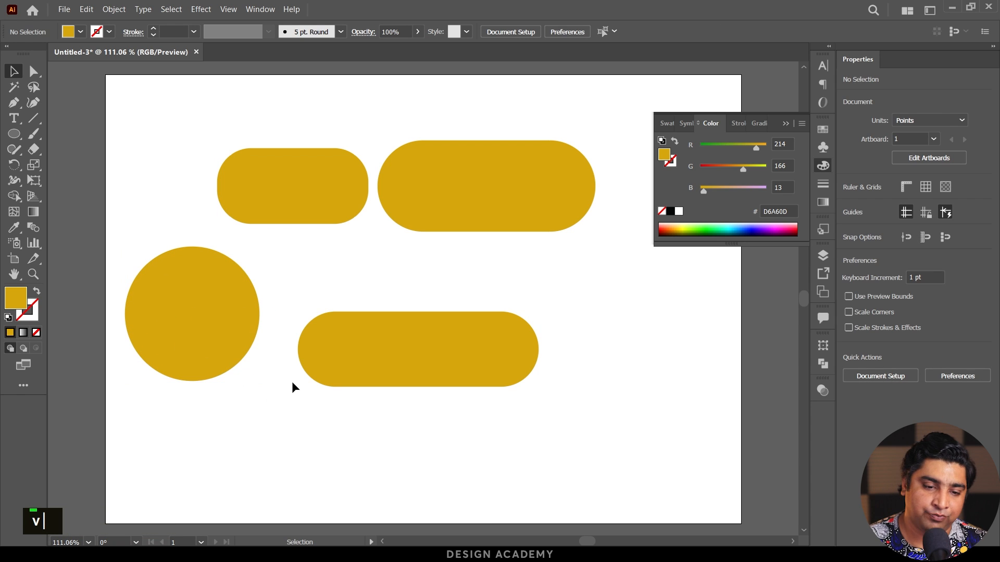
# Step: Change the circle's fill to a lighter amber, RGB 237, 185, 38, using the Color Picker
pyautogui.click(207, 326)
pyautogui.doubleClick(20, 300)
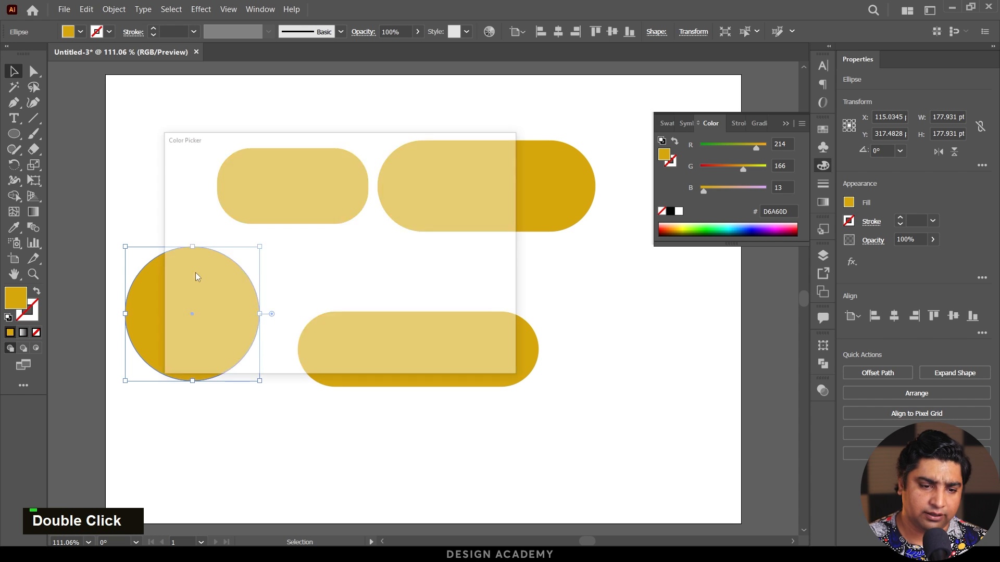
pyautogui.click(309, 184)
pyautogui.click(478, 179)
pyautogui.moveTo(260, 413); pyautogui.dragTo(161, 297)
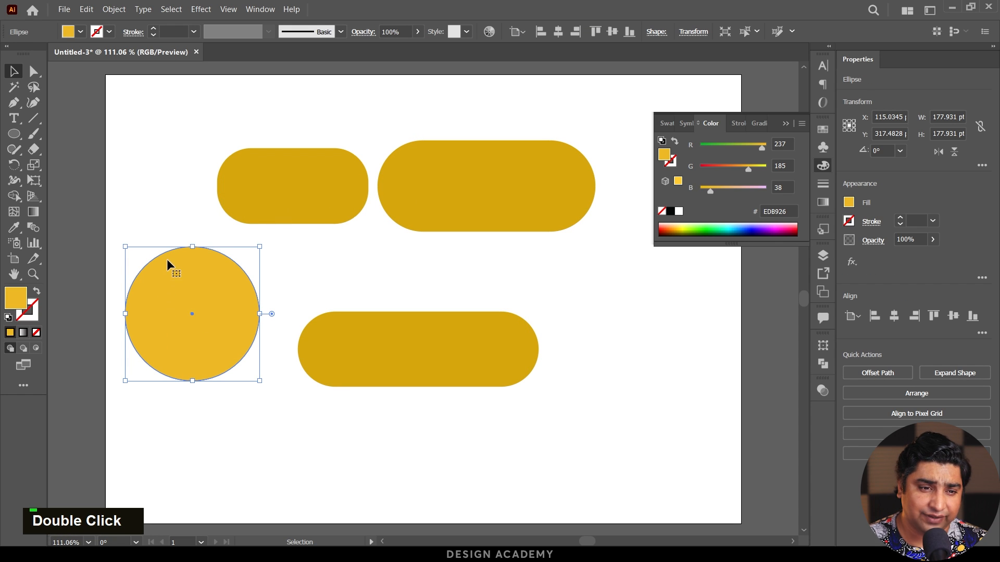
# Step: Try several preset swatches as the circle's fill, ending on green 009444
pyautogui.click(80, 32)
pyautogui.click(82, 55)
pyautogui.click(91, 54)
pyautogui.click(100, 54)
pyautogui.click(109, 55)
pyautogui.click(118, 54)
pyautogui.click(127, 54)
pyautogui.click(63, 54)
pyautogui.click(54, 54)
pyautogui.click(46, 55)
pyautogui.click(46, 63)
pyautogui.click(54, 63)
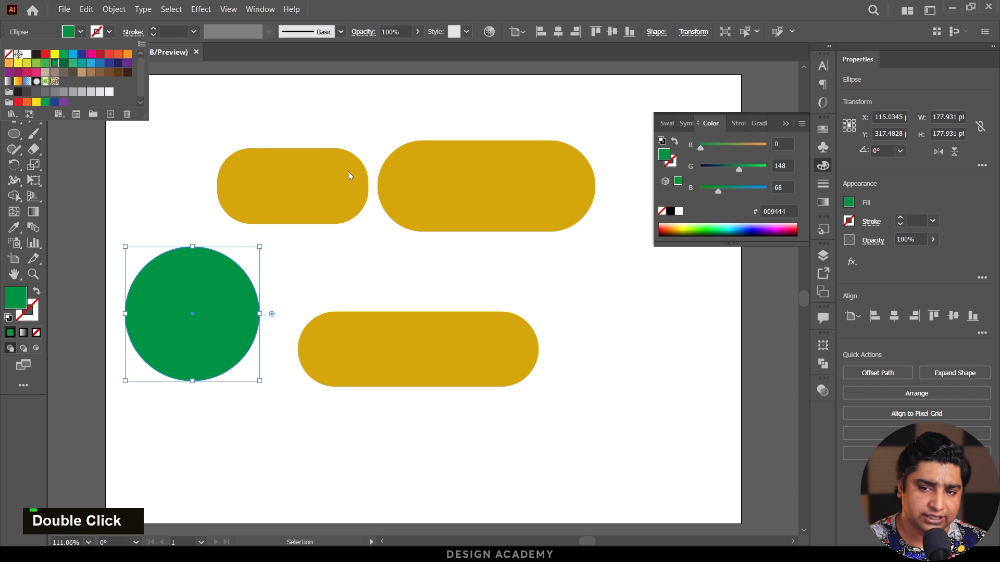
# Step: Mix a purple fill for the circle with the RGB colour sliders and deselect it
pyautogui.click(713, 127)
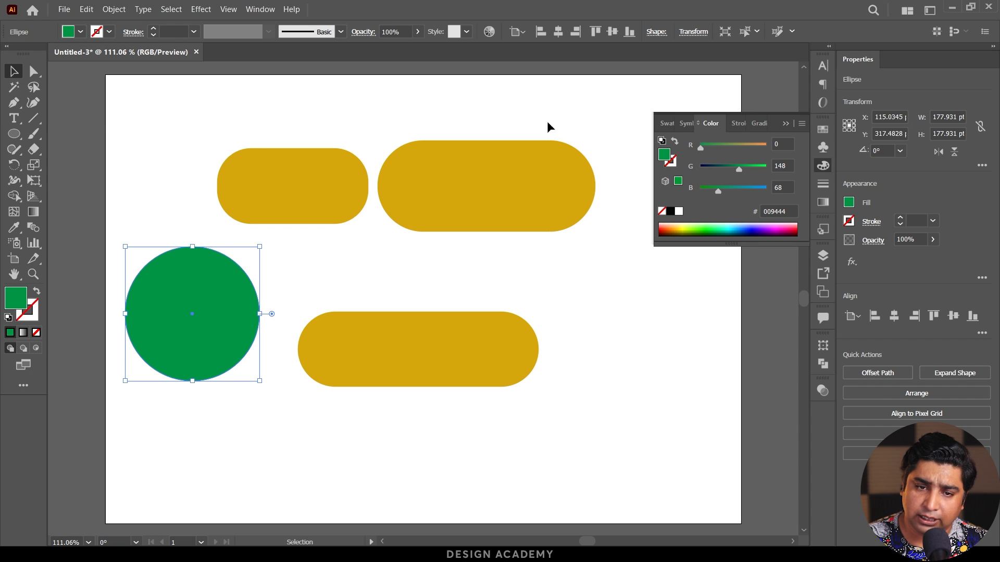
pyautogui.click(260, 9)
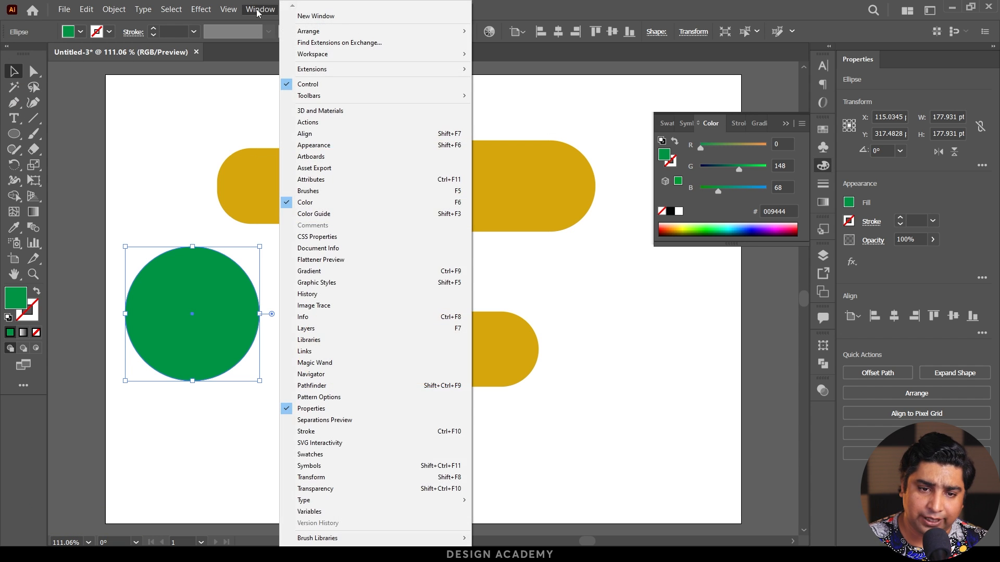
pyautogui.click(320, 208)
pyautogui.moveTo(700, 147); pyautogui.dragTo(749, 189)
pyautogui.click(274, 221)
# Step: Select the circle and all three rounded shapes together and delete them
pyautogui.click(132, 103)
pyautogui.moveTo(130, 100); pyautogui.dragTo(645, 472)
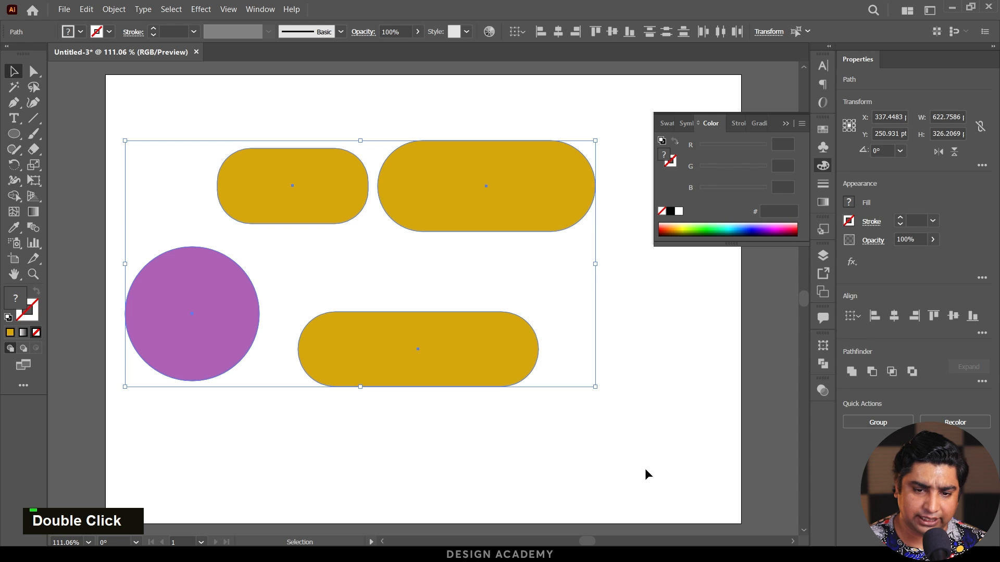
pyautogui.press('Delete')
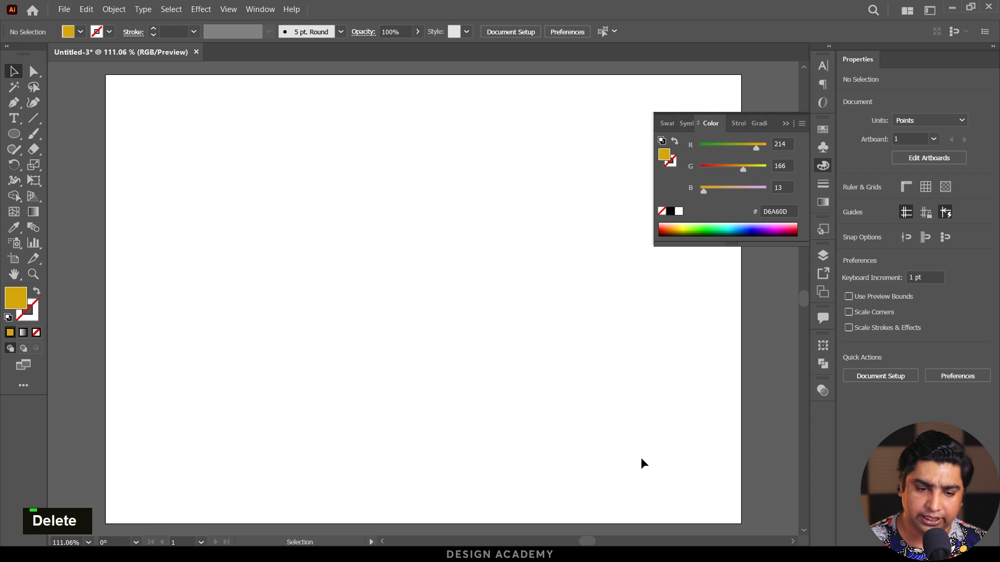
# Step: Create a six-sided polygon with a 50 pt radius in the upper-left part of the artboard
pyautogui.click(14, 134)
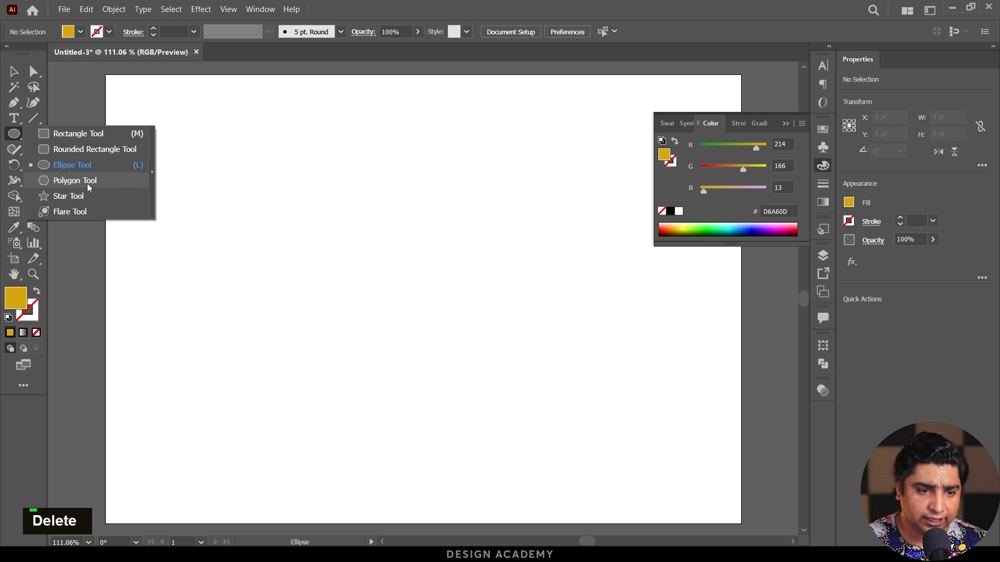
pyautogui.click(87, 183)
pyautogui.doubleClick(305, 200)
pyautogui.moveTo(420, 206); pyautogui.dragTo(383, 199)
pyautogui.click(427, 198)
pyautogui.click(430, 227)
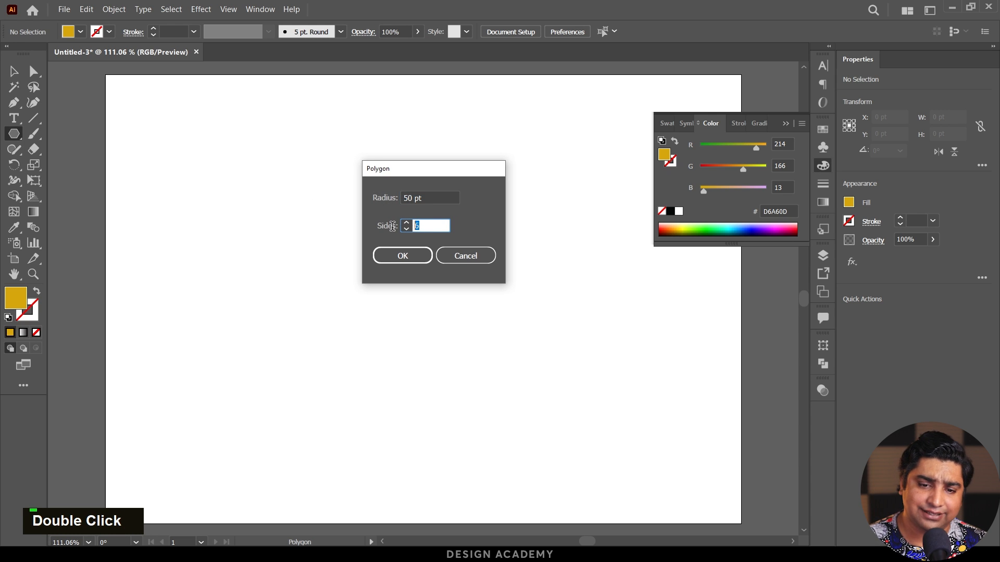
pyautogui.click(405, 257)
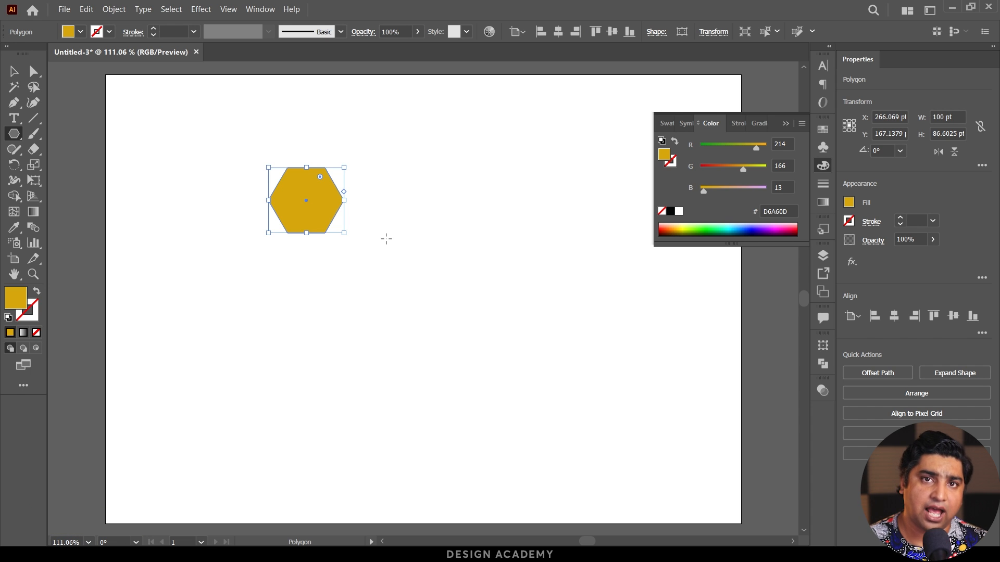
# Step: Create an eight-sided polygon with a 50 pt radius beside the hexagon
pyautogui.click(394, 213)
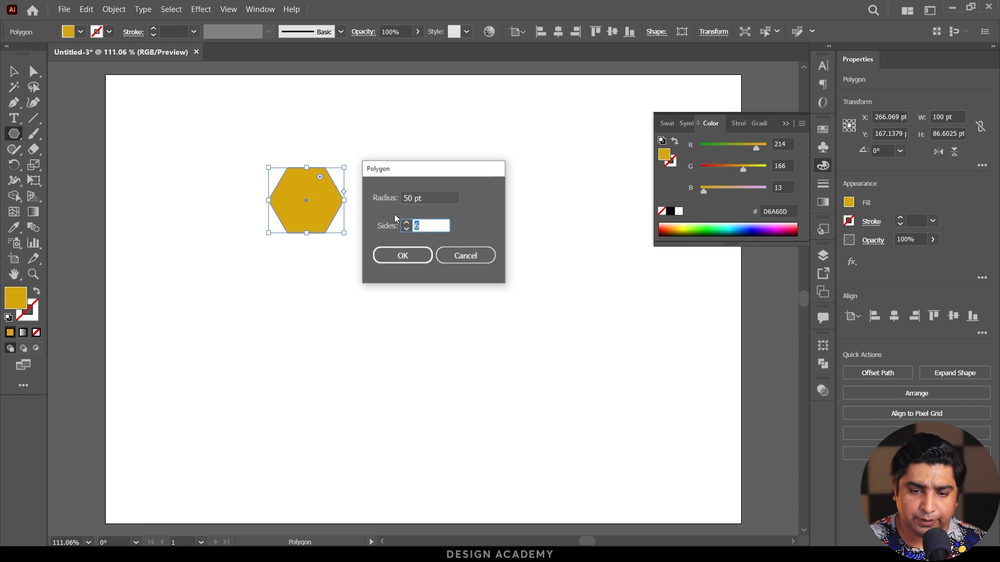
pyautogui.write('8')
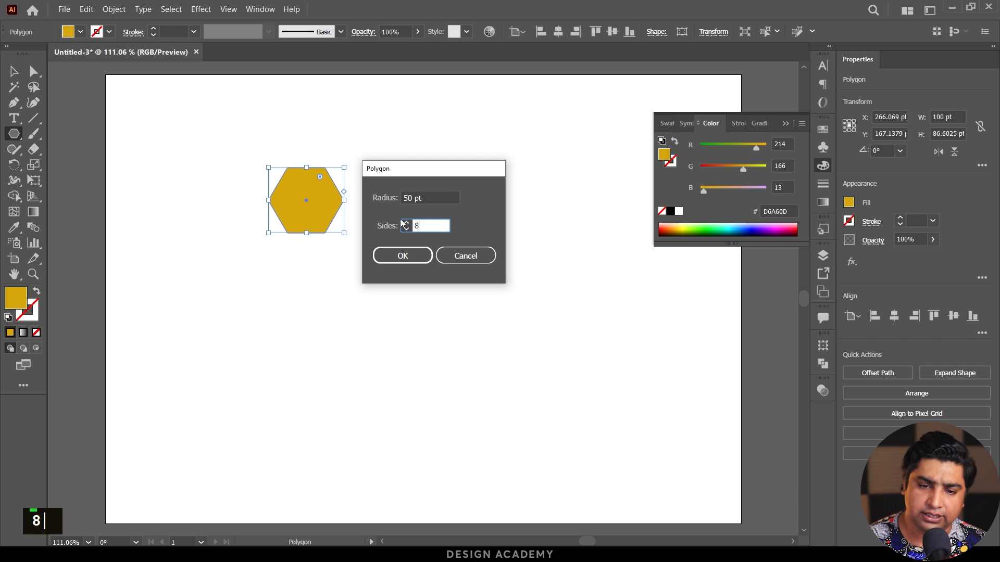
pyautogui.click(403, 256)
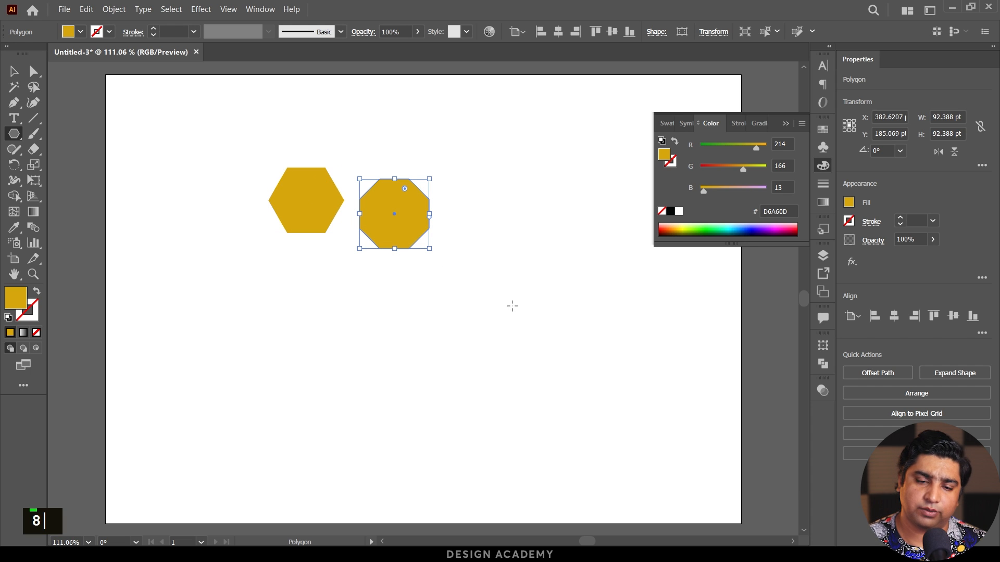
# Step: Create a five-sided polygon below and to the right of the octagon, and select it together with the octagon
pyautogui.click(501, 295)
pyautogui.write('5')
pyautogui.click(402, 256)
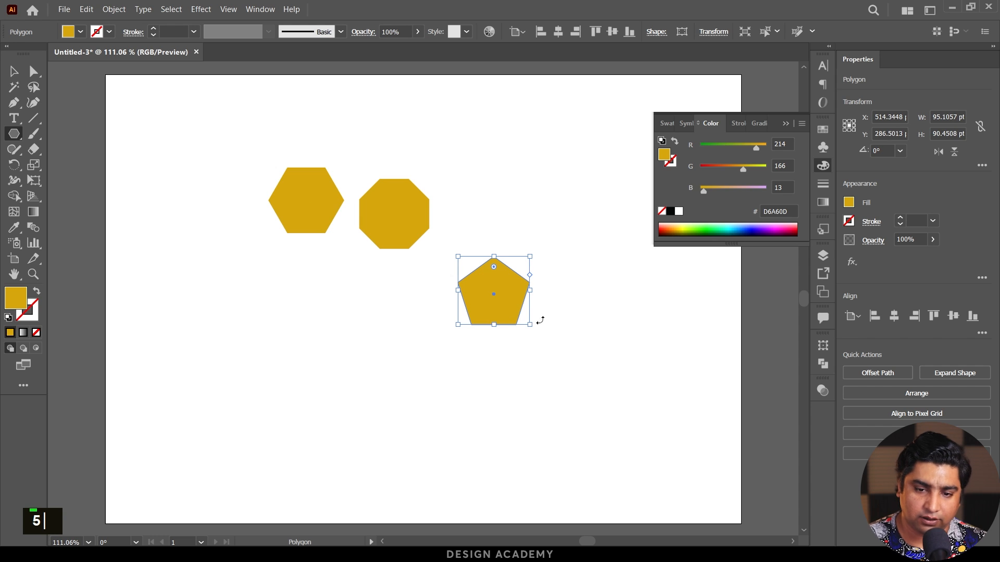
pyautogui.press('v')
pyautogui.moveTo(564, 340); pyautogui.dragTo(379, 151)
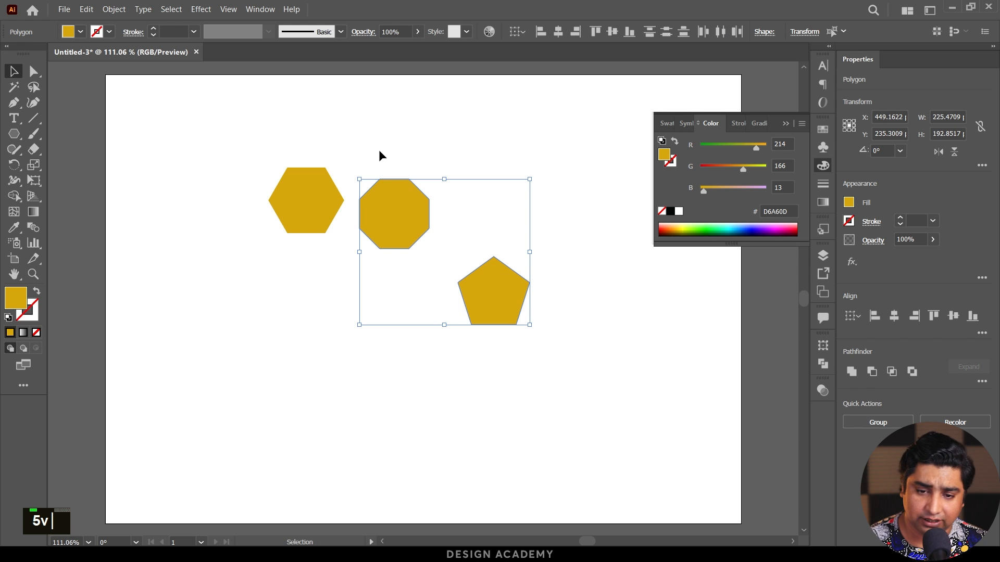
# Step: Create a five-pointed star with radii of 25 pt and 50 pt below the hexagon
pyautogui.click(14, 134)
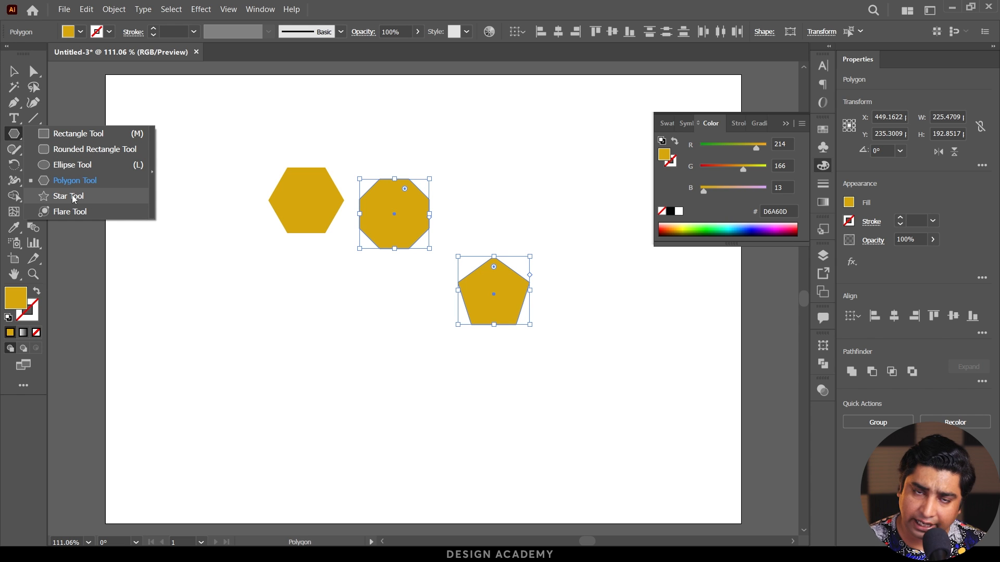
pyautogui.click(73, 199)
pyautogui.click(276, 306)
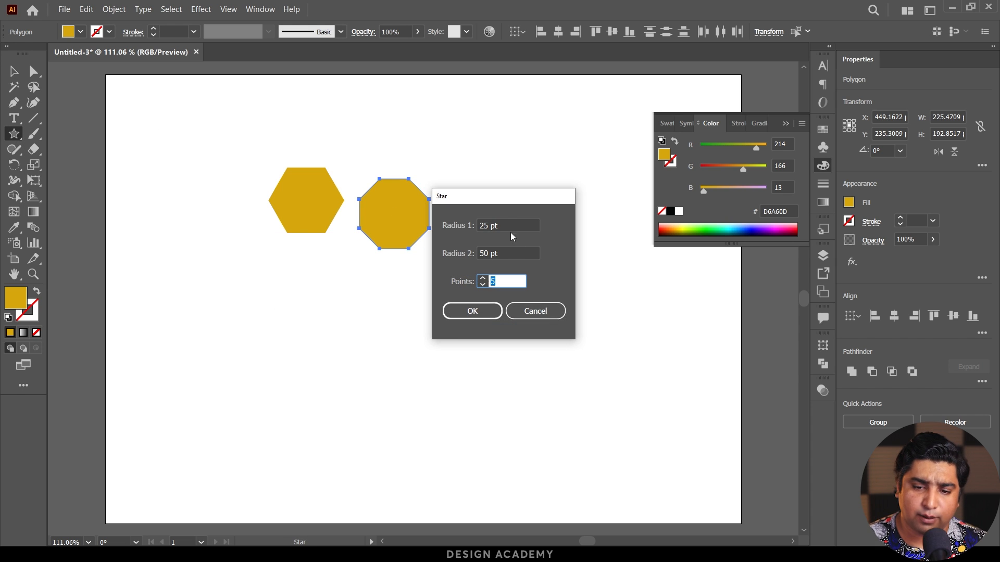
pyautogui.click(510, 225)
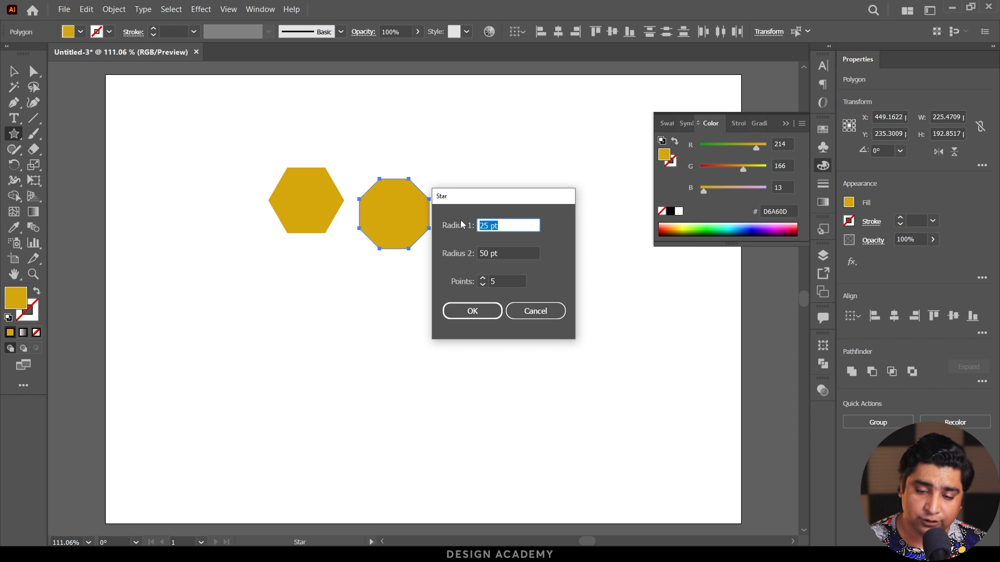
pyautogui.click(487, 307)
# Step: Rotate the five-pointed star so that one point aims roughly upward, and deselect it
pyautogui.press('v')
pyautogui.click(379, 312)
pyautogui.doubleClick(279, 312)
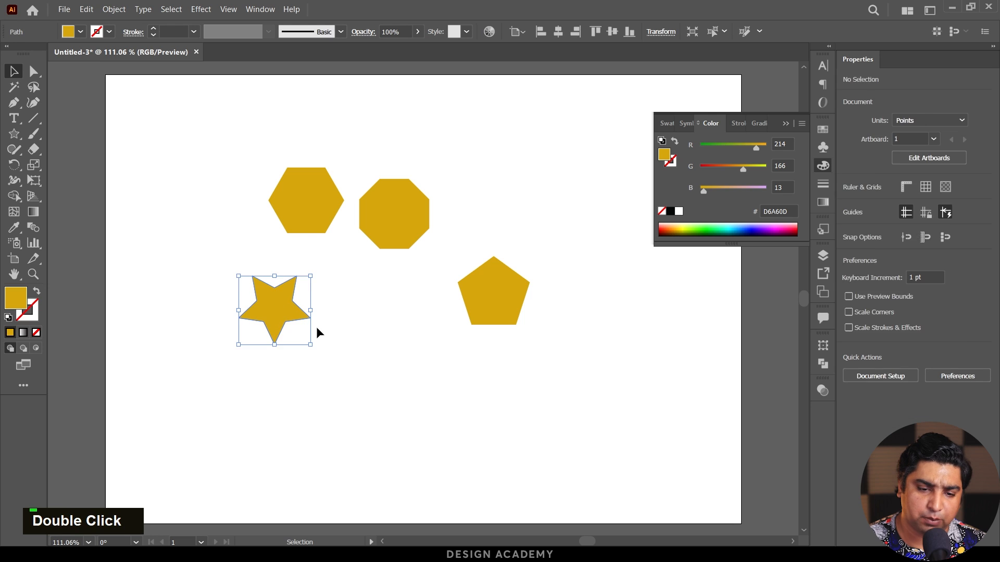
pyautogui.moveTo(316, 313); pyautogui.dragTo(315, 358)
pyautogui.keyDown('shift'); pyautogui.click(404, 397); pyautogui.keyUp('shift')
pyautogui.keyDown('ctrl'); pyautogui.click(314, 330); pyautogui.keyUp('ctrl')
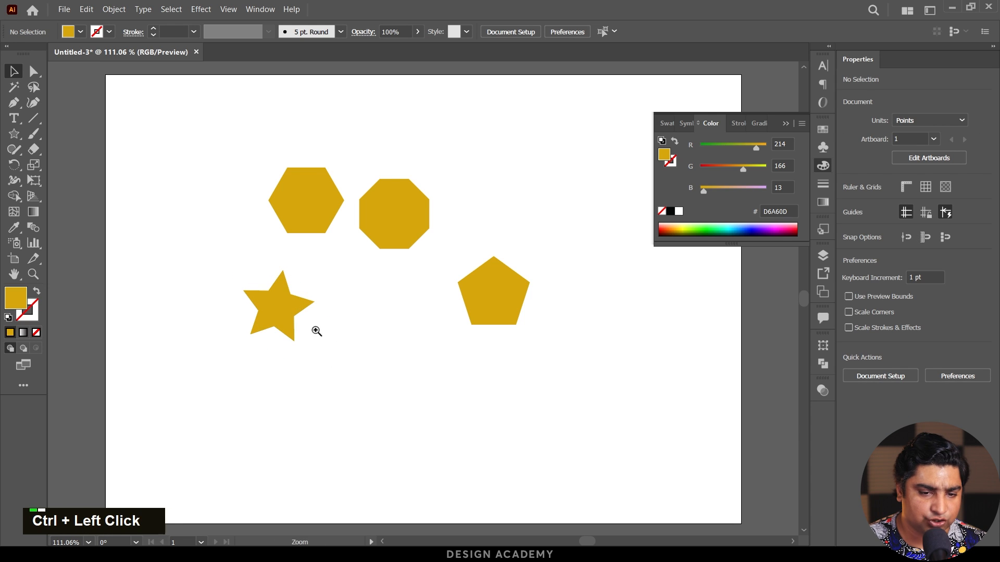
# Step: Create a 25-point star with radii of 25 pt and 50 pt beside the five-pointed star, and deselect it
pyautogui.moveTo(395, 323); pyautogui.dragTo(365, 339)
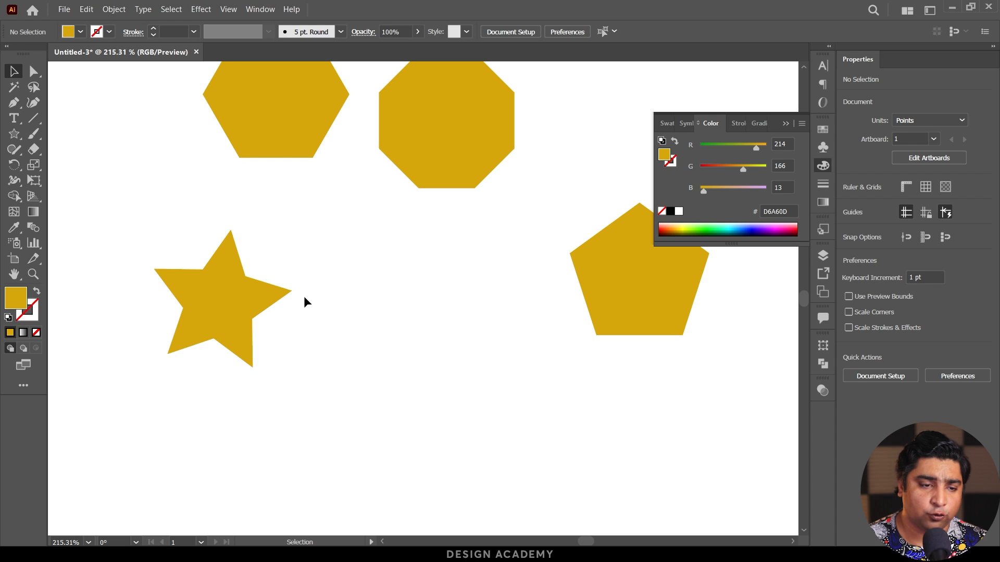
pyautogui.click(14, 134)
pyautogui.click(357, 281)
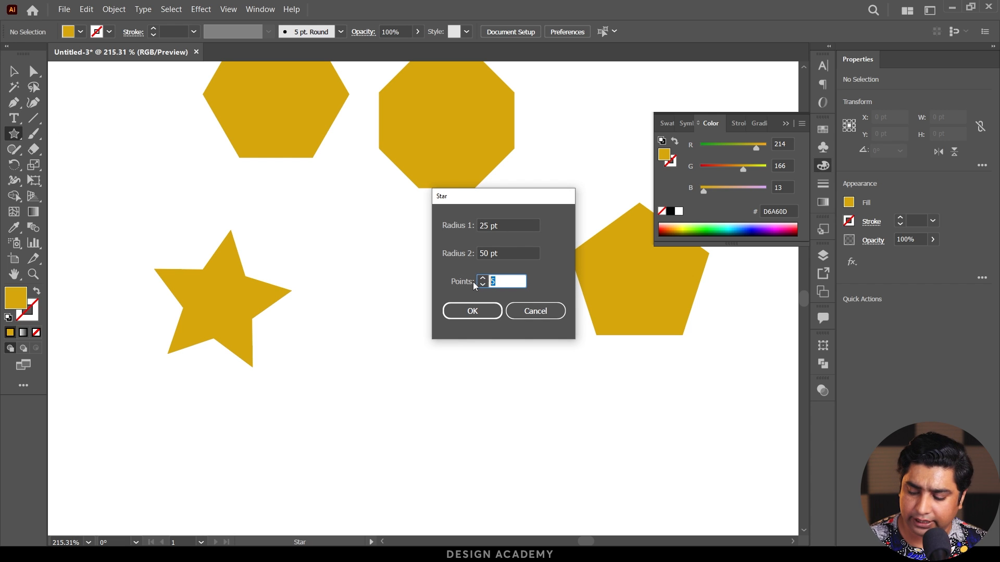
pyautogui.write('1')
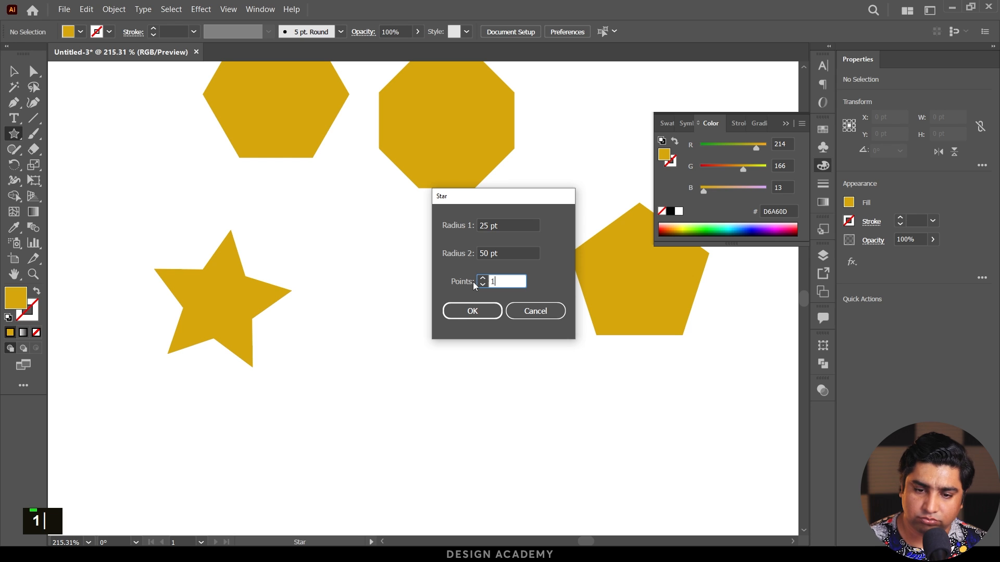
pyautogui.press('BackSpace')
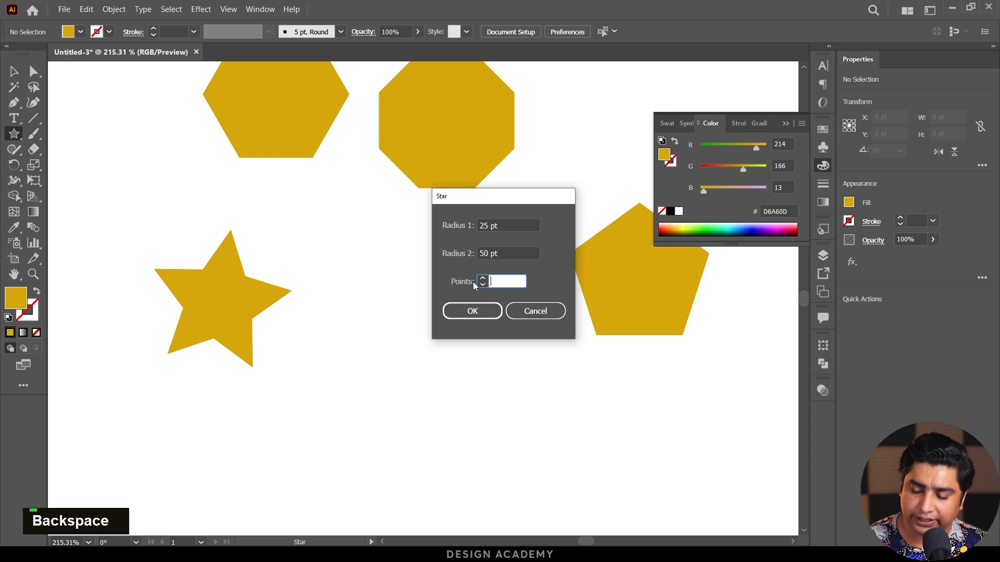
pyautogui.write('25')
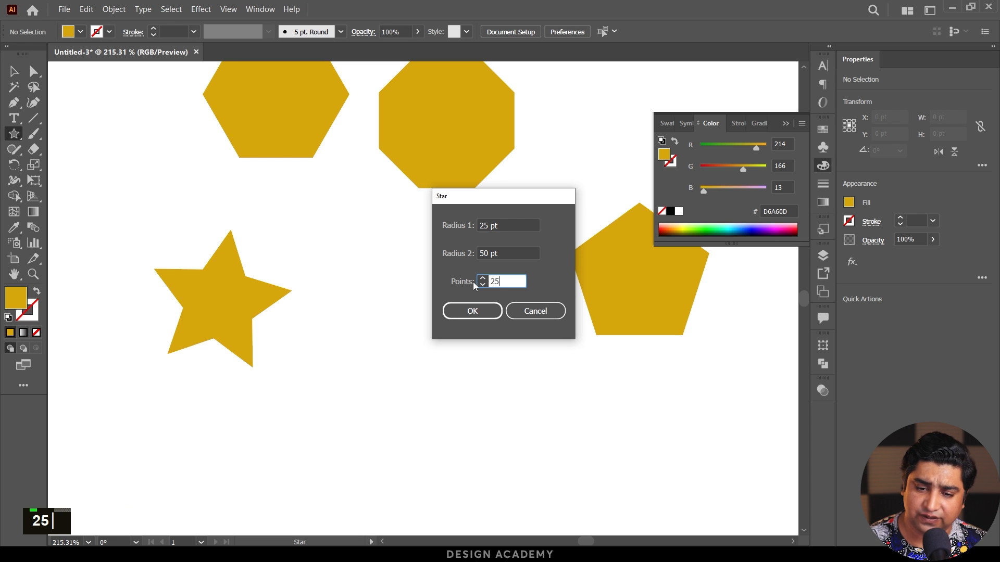
pyautogui.click(480, 314)
pyautogui.press('v')
pyautogui.click(434, 318)
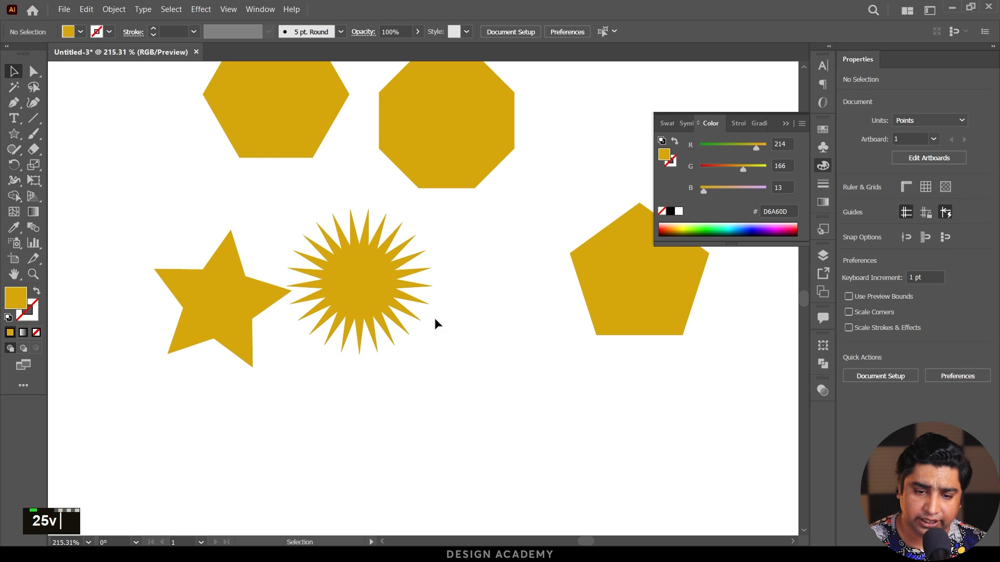
# Step: Zoom out to view all the shapes and zoom in on the hexagon to 400% with the Zoom tool
pyautogui.keyDown('ctrl'); pyautogui.click(453, 264); pyautogui.keyUp('ctrl')
pyautogui.moveTo(521, 288); pyautogui.dragTo(341, 296)
pyautogui.moveTo(397, 258); pyautogui.dragTo(334, 256)
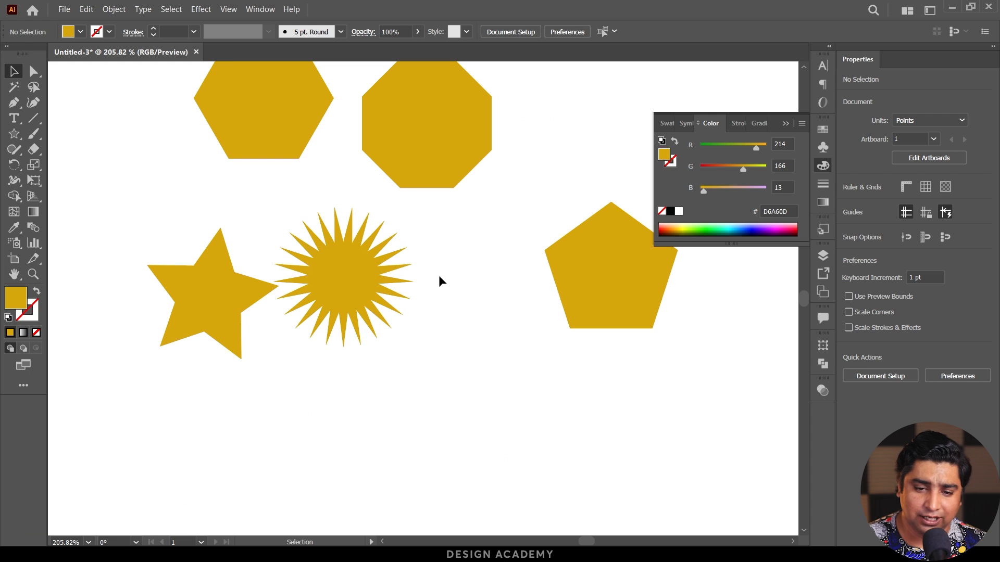
pyautogui.moveTo(490, 267); pyautogui.dragTo(422, 297)
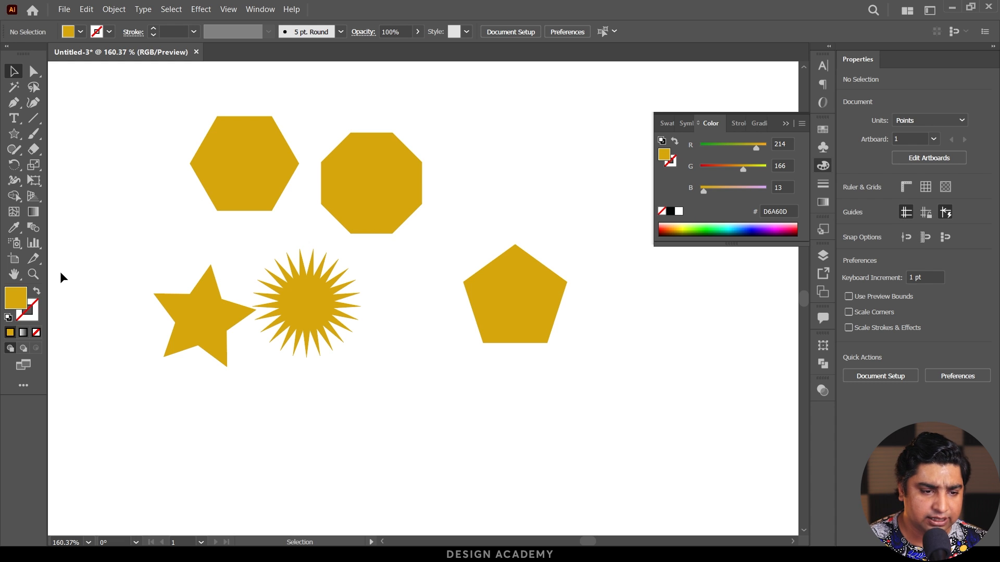
pyautogui.click(33, 275)
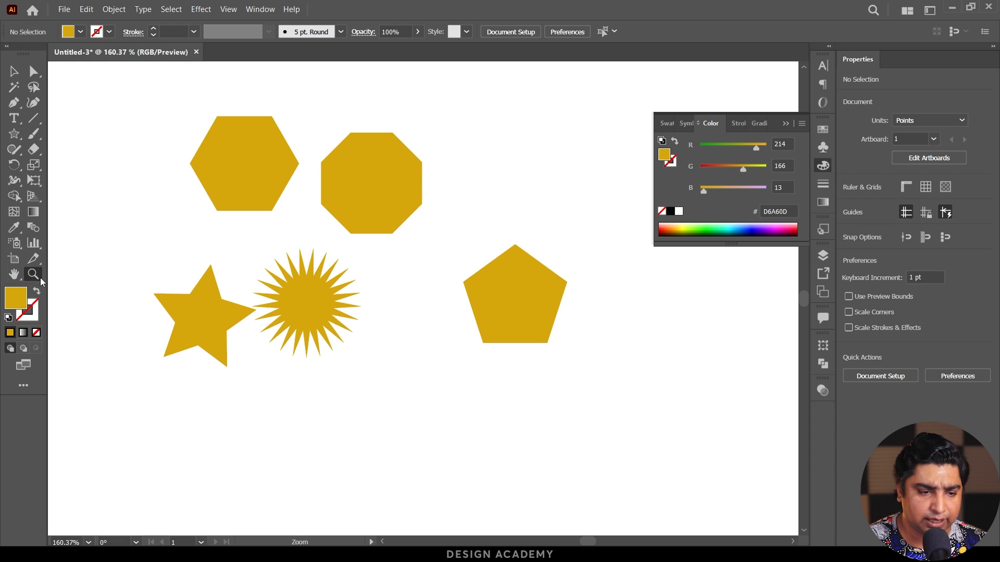
pyautogui.moveTo(270, 244); pyautogui.dragTo(280, 218)
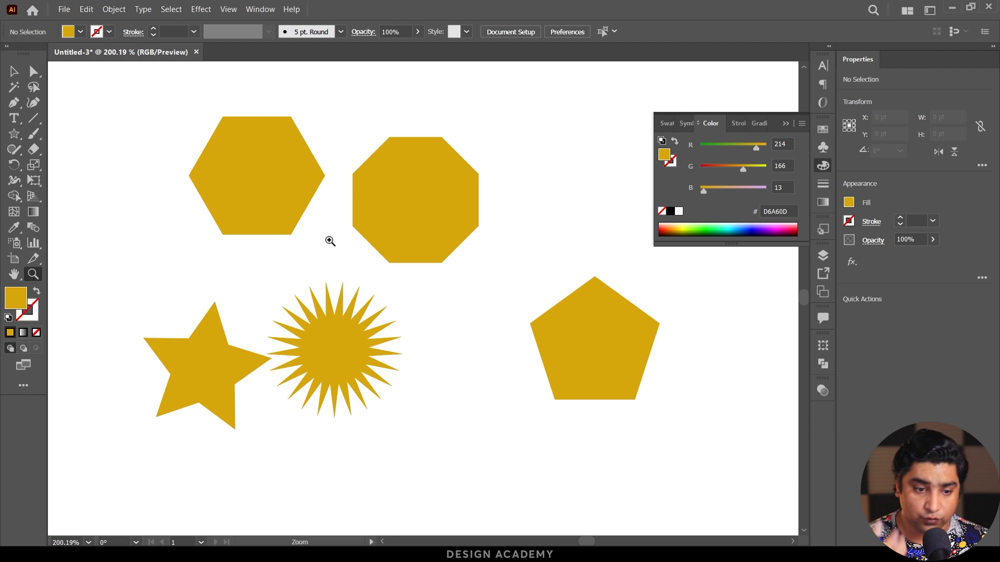
pyautogui.moveTo(277, 183); pyautogui.dragTo(330, 194)
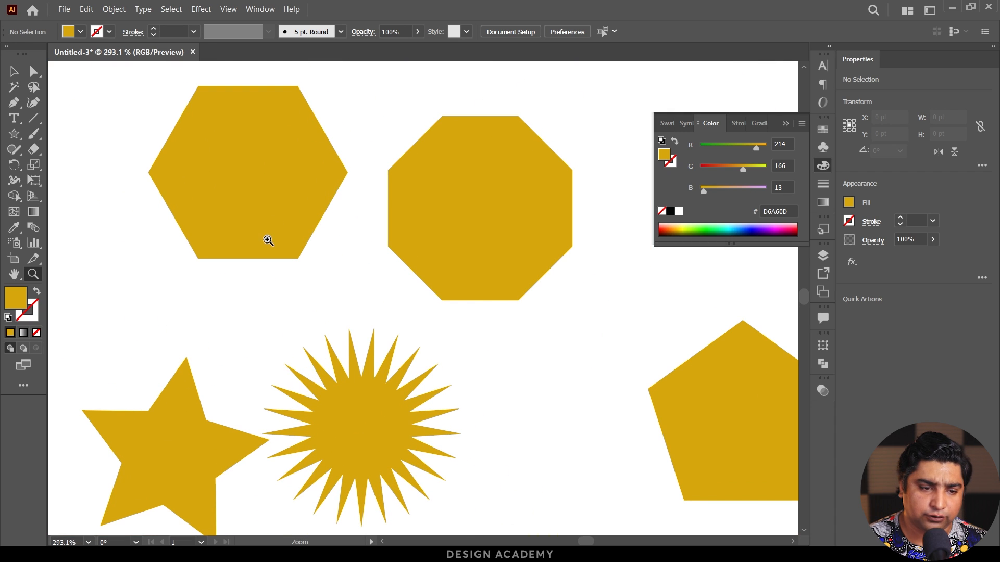
pyautogui.click(269, 224)
pyautogui.click(401, 282)
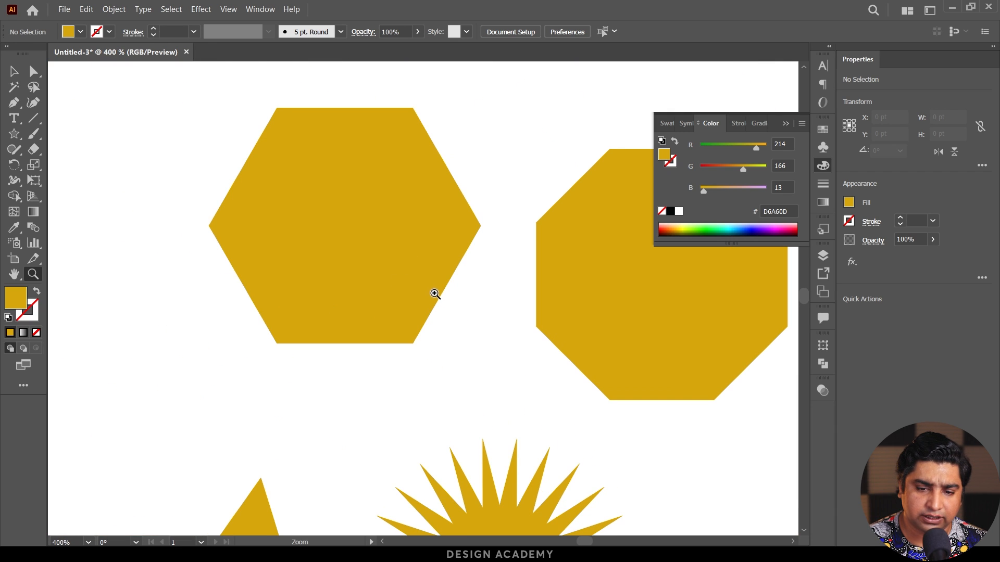
# Step: Zoom out from the hexagon to 100% with the Zoom tool
pyautogui.press('alt')
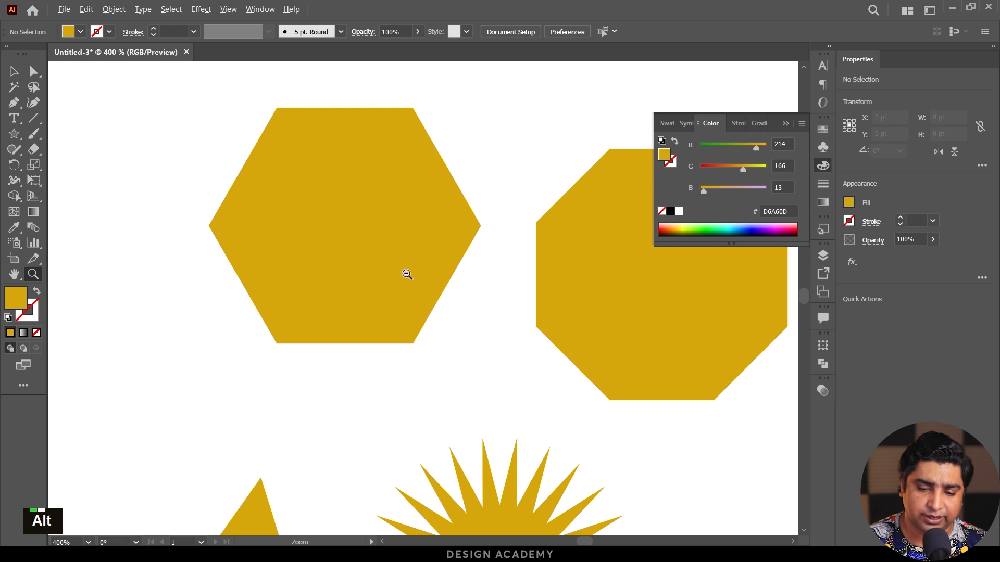
pyautogui.keyDown('alt'); pyautogui.click(361, 256); pyautogui.keyUp('alt')
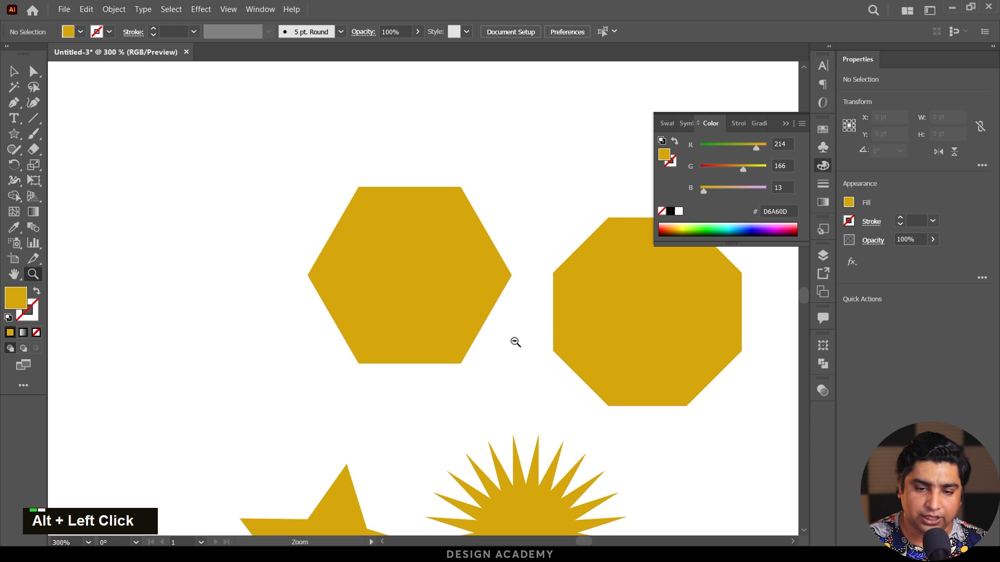
pyautogui.keyDown('alt'); pyautogui.click(369, 287); pyautogui.keyUp('alt')
pyautogui.keyDown('alt'); pyautogui.click(455, 315); pyautogui.keyUp('alt')
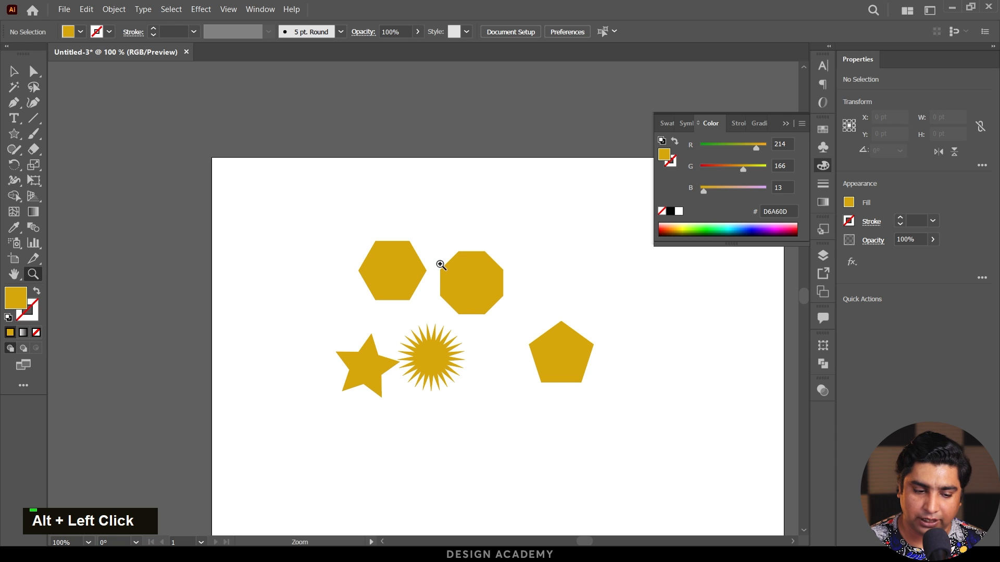
# Step: Magnify the view in preset increments to 400% and reduce it again to show all the shapes
pyautogui.press('ctrl')
pyautogui.hotkey('ctrl', '+')
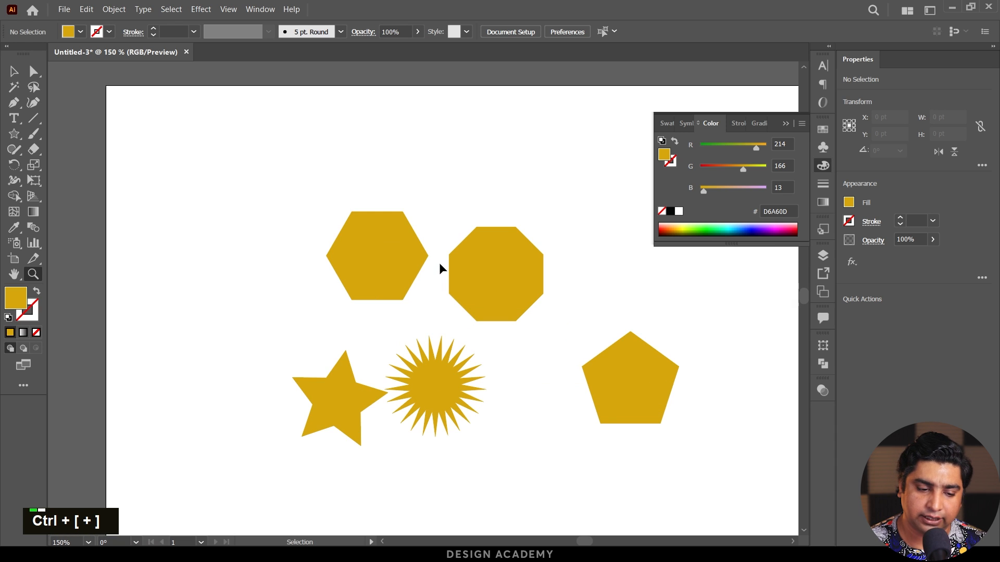
pyautogui.hotkey('ctrl', '+')
pyautogui.hotkey('ctrl', '+')
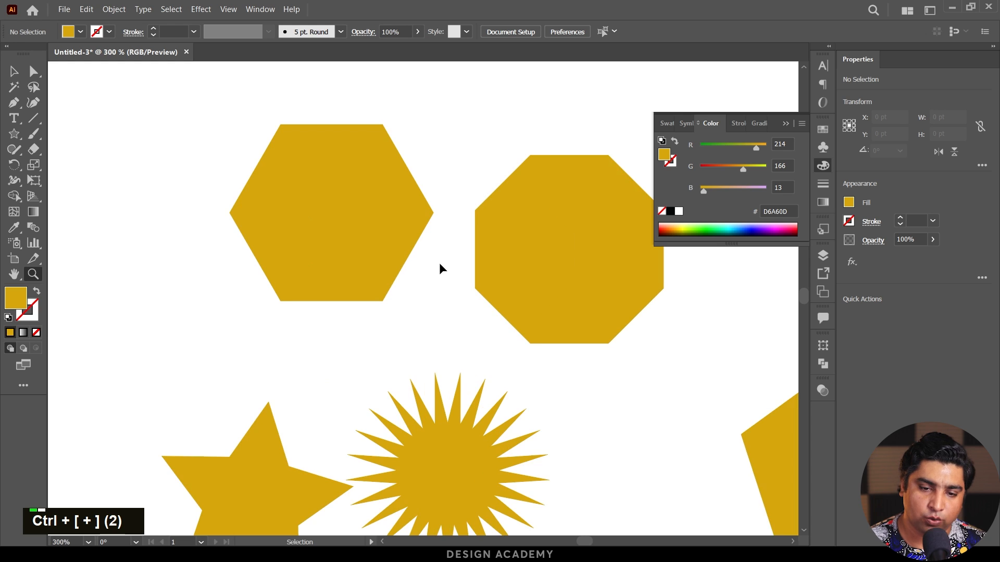
pyautogui.hotkey('ctrl', '+')
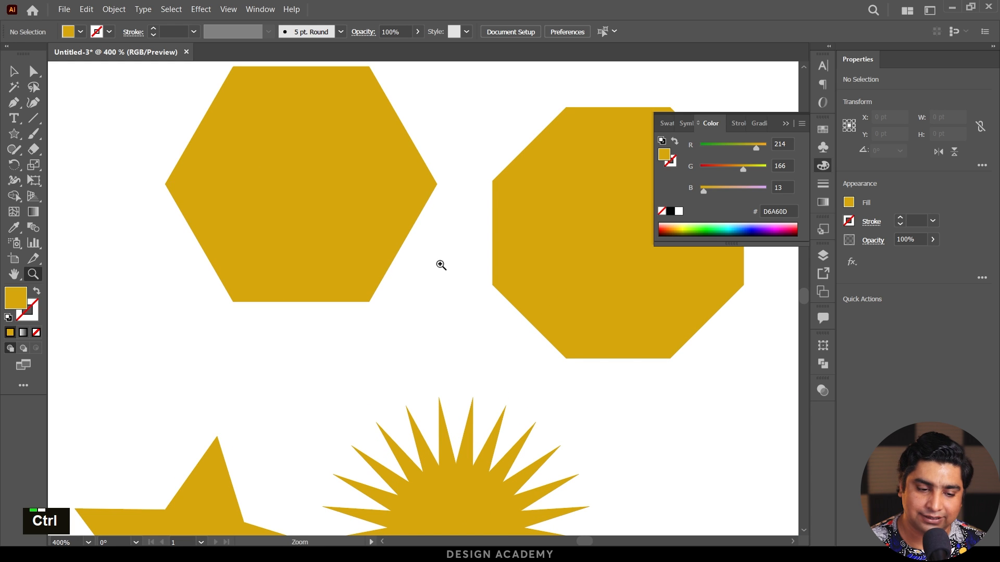
pyautogui.hotkey('ctrl', '-')
pyautogui.hotkey('ctrl', '-')
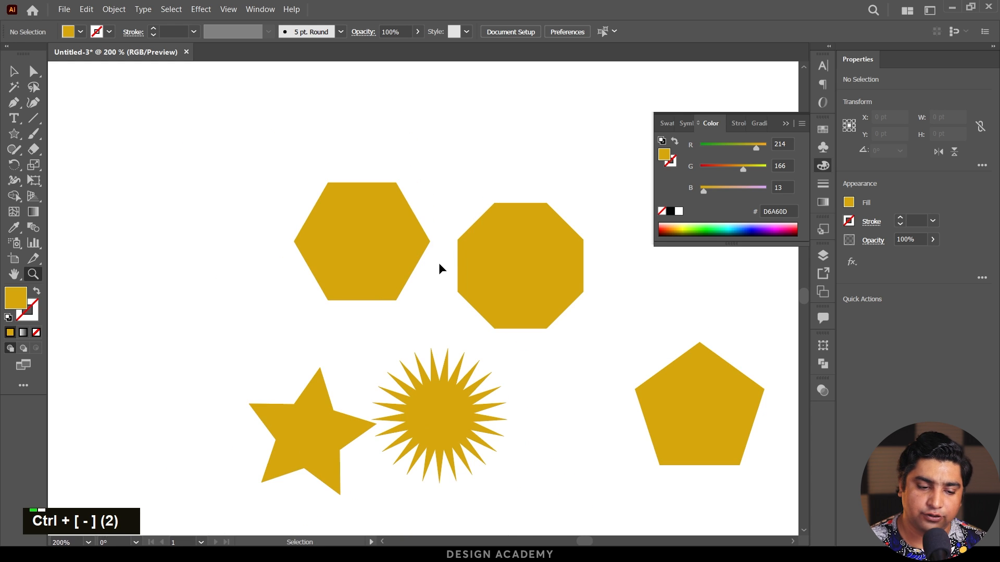
pyautogui.hotkey('ctrl', '-')
pyautogui.hotkey('ctrl', '-')
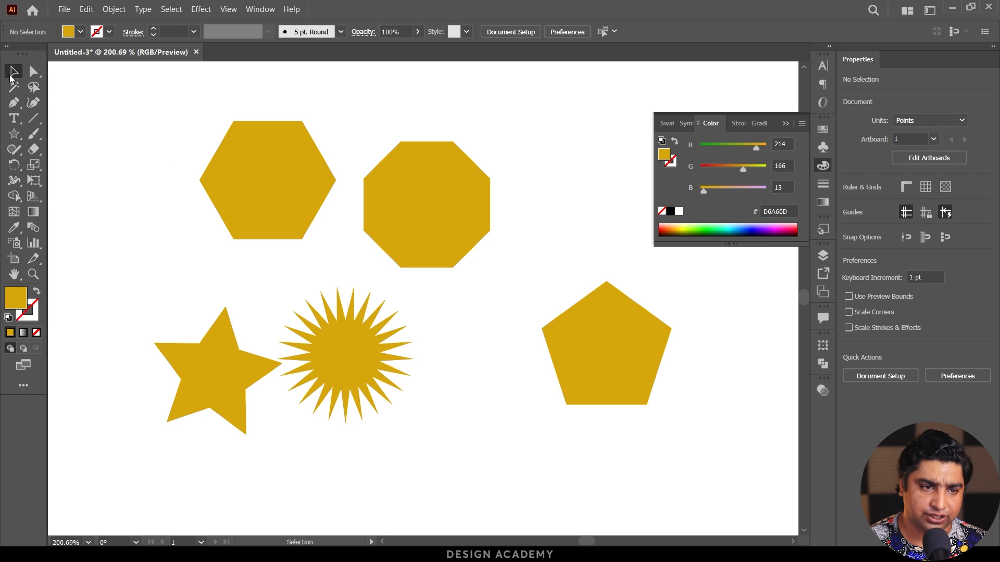
# Step: Zoom the view out and back in around the many-pointed star, ending at 300%
pyautogui.press('alt')
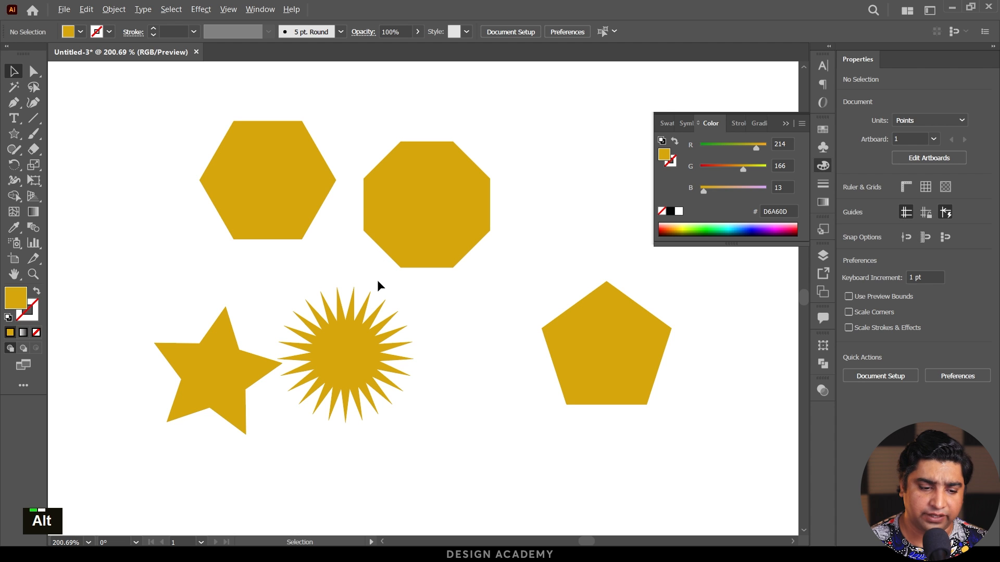
pyautogui.keyDown('alt'); pyautogui.scroll(-3, 377, 281); pyautogui.keyUp('alt')
pyautogui.keyDown('alt'); pyautogui.scroll(3, 377, 280); pyautogui.keyUp('alt')
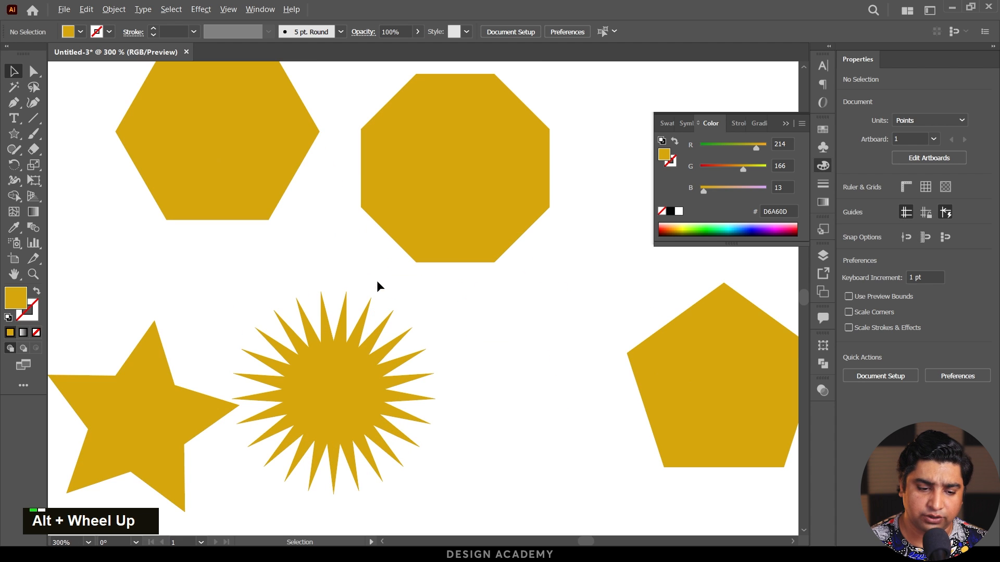
# Step: Zoom out to 150% and alternate in and out over the shapes, returning to 300%
pyautogui.keyDown('alt'); pyautogui.scroll(-1, 377, 279); pyautogui.keyUp('alt')
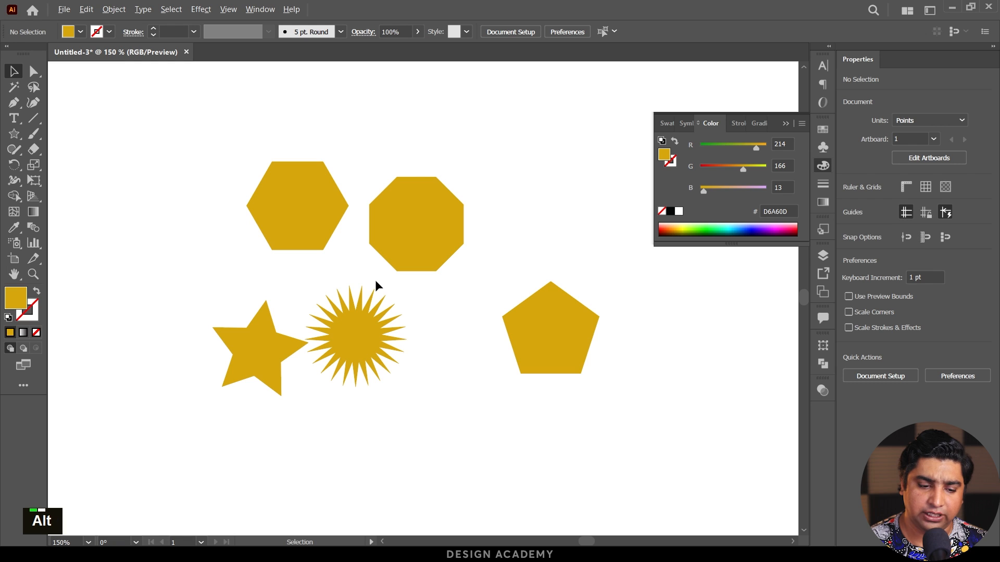
pyautogui.keyDown('alt'); pyautogui.scroll(3, 374, 279); pyautogui.keyUp('alt')
pyautogui.keyDown('alt'); pyautogui.scroll(-3, 375, 279); pyautogui.keyUp('alt')
pyautogui.keyDown('alt'); pyautogui.scroll(2, 375, 280); pyautogui.keyUp('alt')
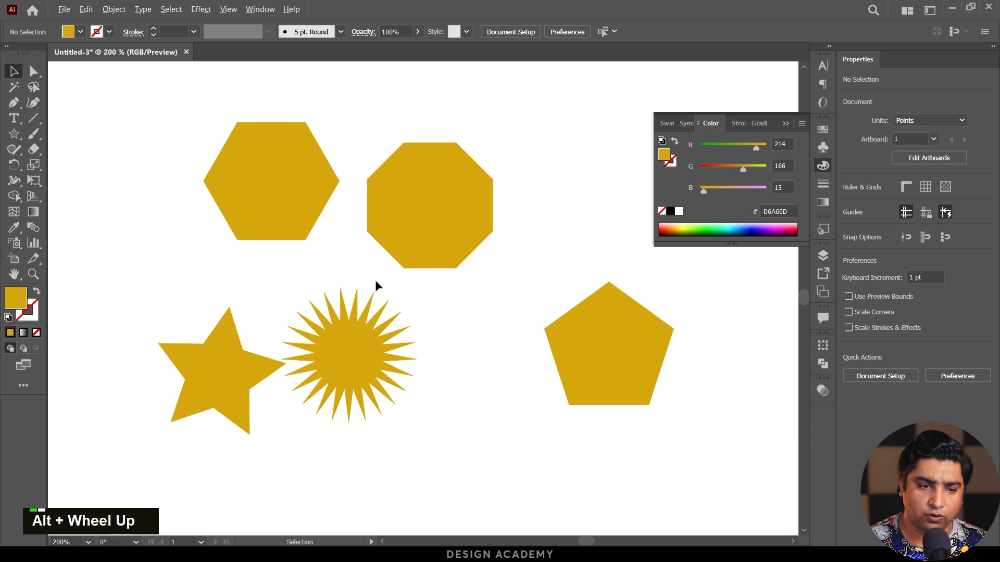
# Step: Scale the view smoothly in and out with the temporary Zoom tool, ending at about 132%, and pan across the artboard
pyautogui.press('ctrl')
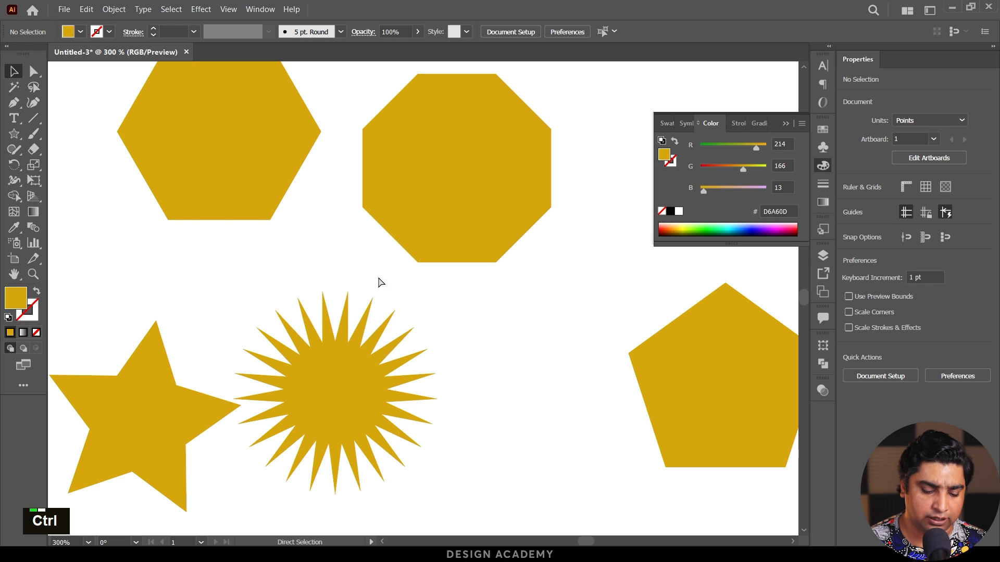
pyautogui.hotkey('ctrl', 'space')
pyautogui.moveTo(272, 192); pyautogui.dragTo(346, 226)
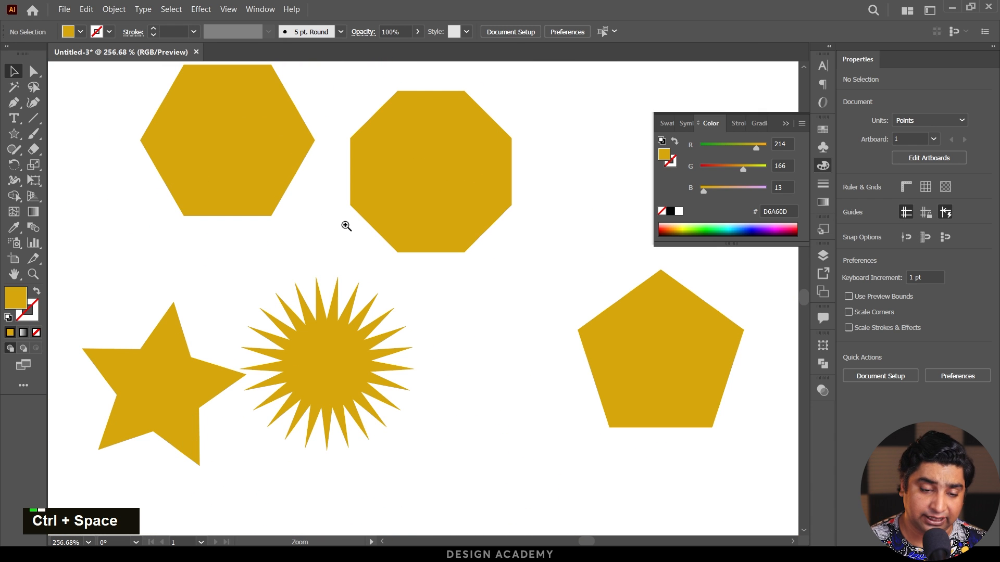
pyautogui.keyDown('ctrl'); pyautogui.click(314, 253); pyautogui.keyUp('ctrl')
pyautogui.moveTo(314, 253); pyautogui.dragTo(313, 222)
pyautogui.moveTo(390, 248); pyautogui.dragTo(243, 227)
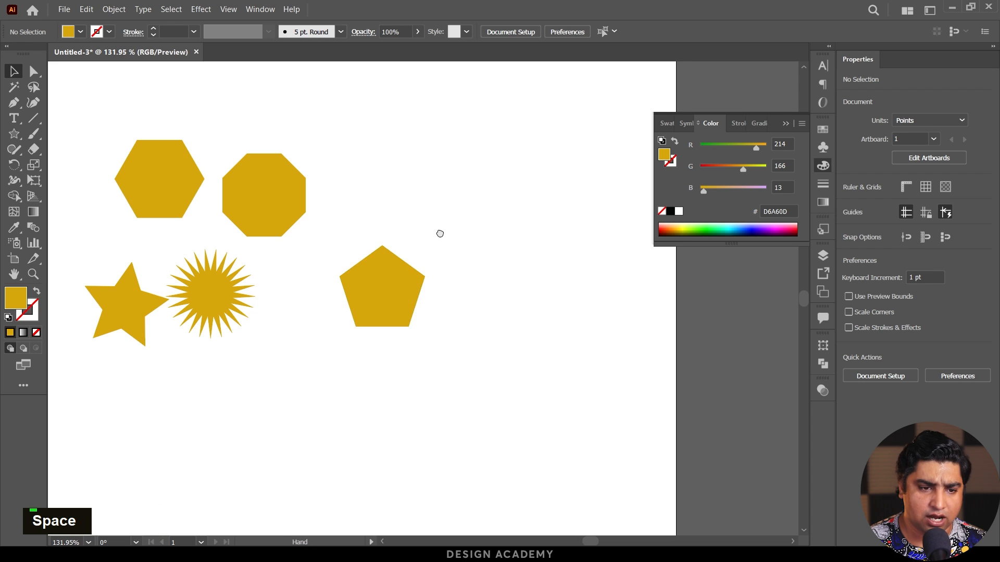
# Step: Move the pentagon up near the artboard's upper edge, to about X 499 pt, Y 91 pt, and deselect it
pyautogui.moveTo(439, 232); pyautogui.dragTo(459, 314)
pyautogui.moveTo(420, 367); pyautogui.dragTo(472, 206)
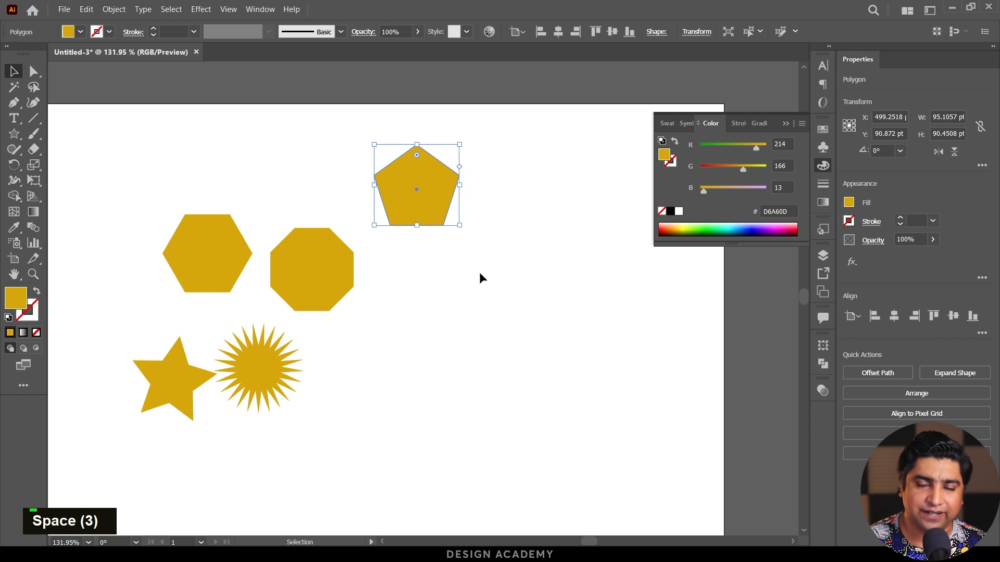
pyautogui.click(479, 271)
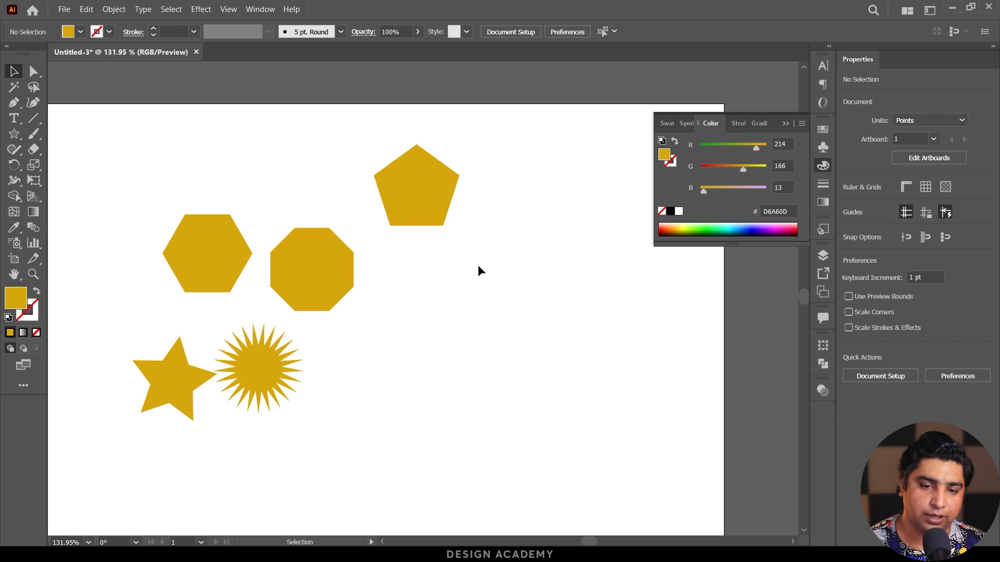
# Step: Duplicate the pentagon horizontally to the right, placing the copy at about X 637 pt
pyautogui.press('space')
pyautogui.moveTo(470, 264); pyautogui.dragTo(336, 239)
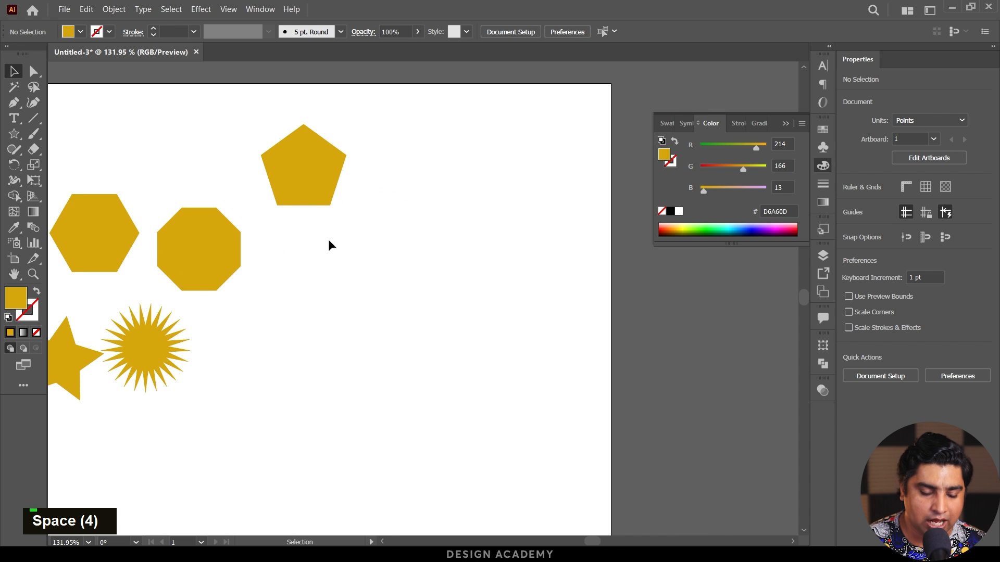
pyautogui.click(284, 190)
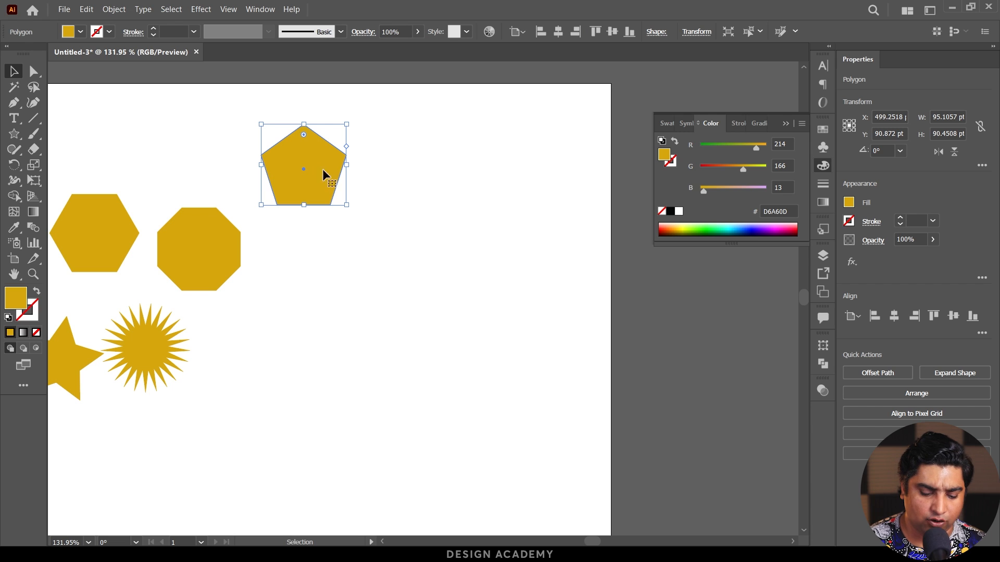
pyautogui.press('alt')
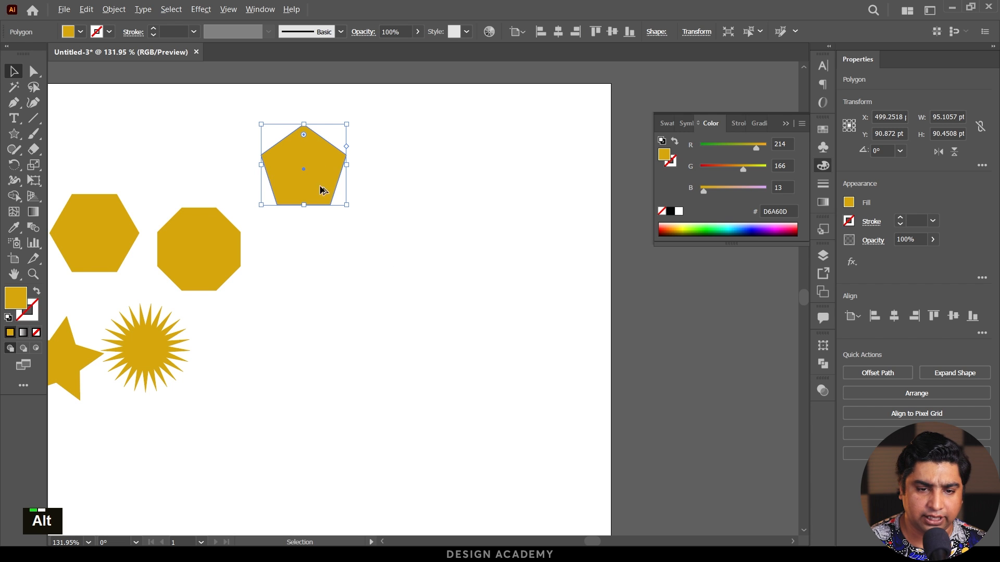
pyautogui.moveTo(298, 171); pyautogui.dragTo(415, 169)
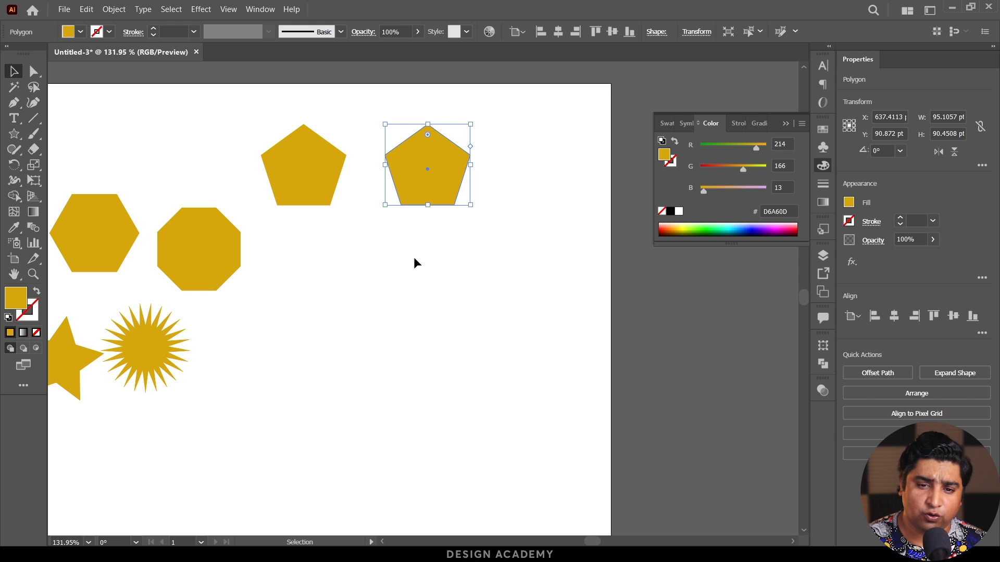
# Step: Repeat the pentagon duplication eight times to extend the evenly spaced row past the artboard's right edge
pyautogui.press('ctrl')
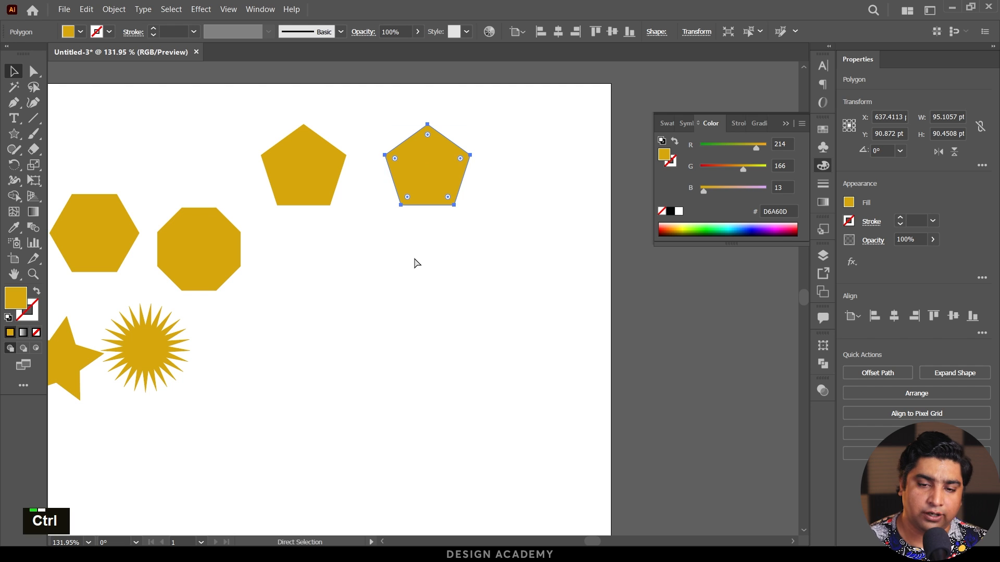
pyautogui.hotkey('ctrl', 'd')
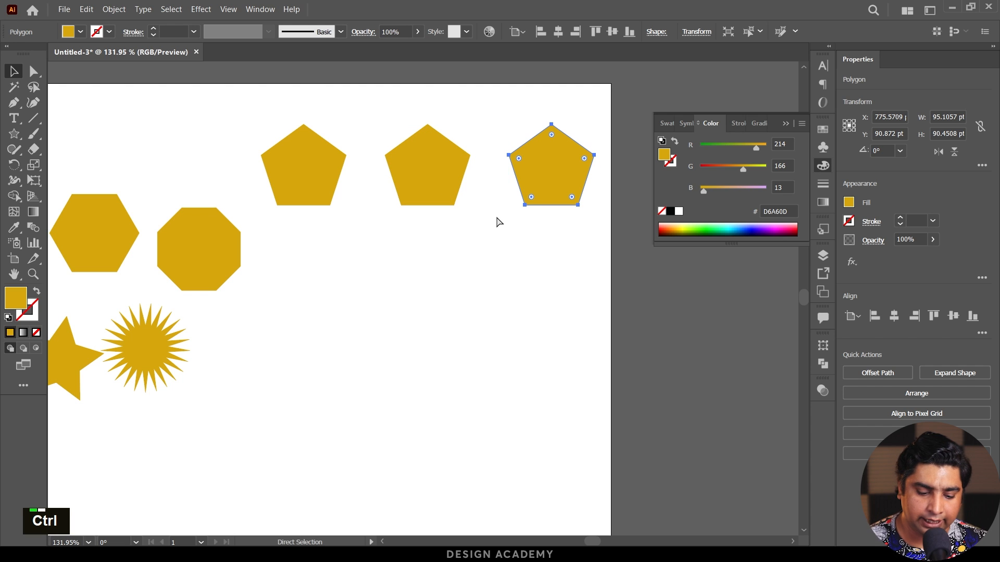
pyautogui.hotkey('ctrl', 'd')
pyautogui.hotkey('ctrl', 'd')
pyautogui.hotkey('ctrl', 'space')
pyautogui.moveTo(594, 237); pyautogui.dragTo(316, 289)
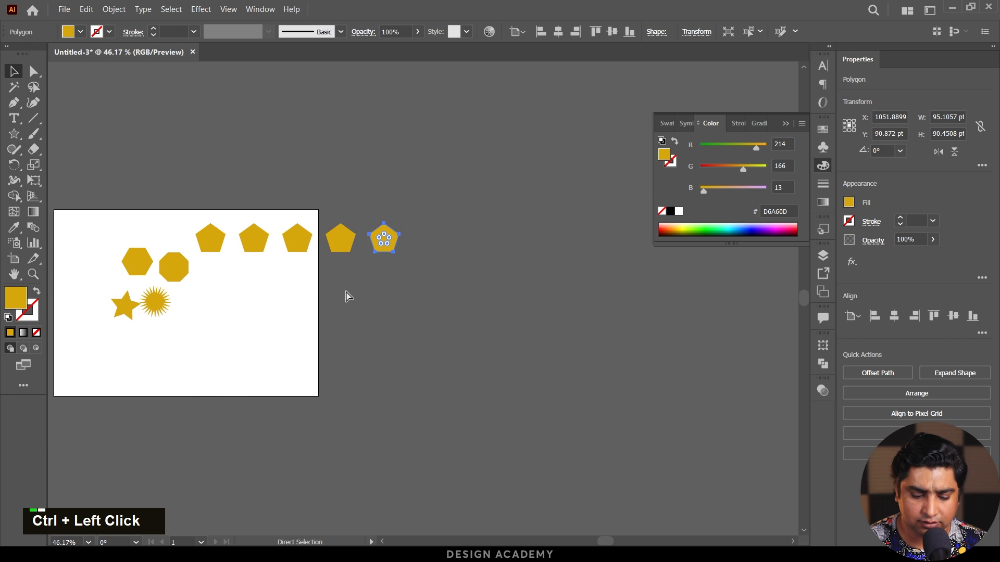
pyautogui.hotkey('ctrl', 'd')
pyautogui.hotkey('ctrl', 'd')
pyautogui.hotkey('ctrl', 'd')
pyautogui.hotkey('ctrl', 'd')
pyautogui.hotkey('ctrl', 'd')
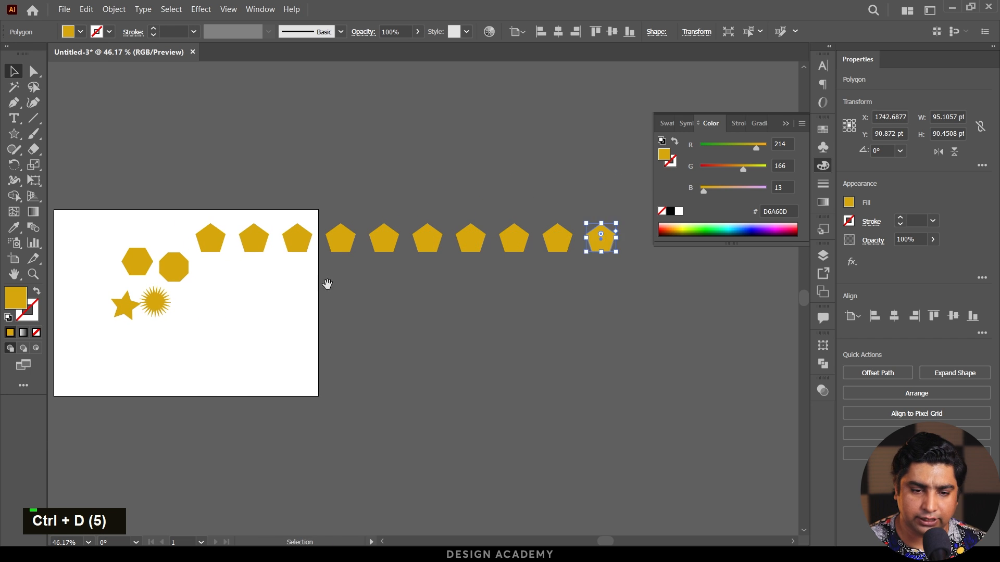
# Step: Move the five-pointed star to the artboard's lower-left area and place a duplicate directly to its right at about X 230 pt
pyautogui.moveTo(144, 337); pyautogui.dragTo(281, 298)
pyautogui.moveTo(233, 307); pyautogui.dragTo(227, 313)
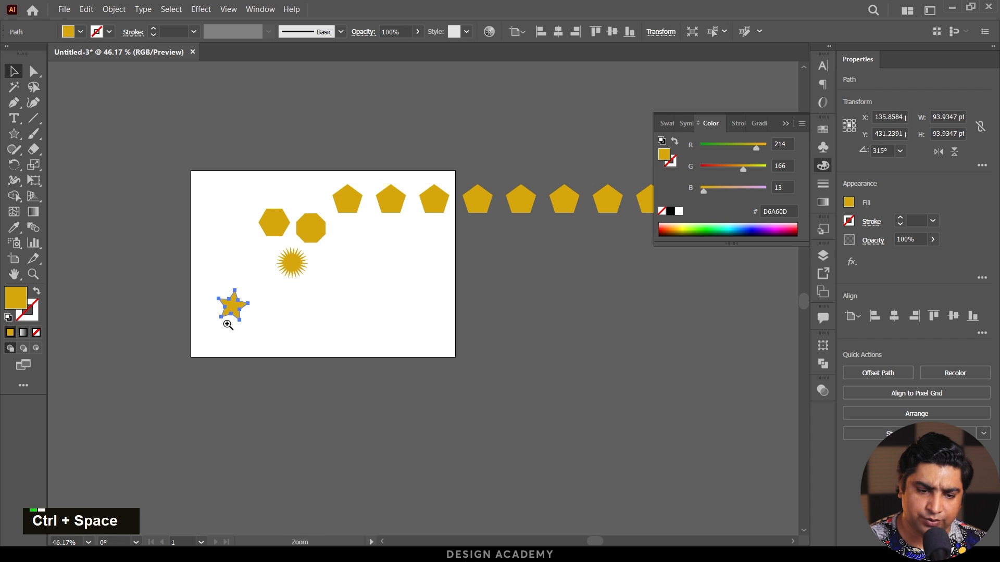
pyautogui.keyDown('ctrl'); pyautogui.click(225, 314); pyautogui.keyUp('ctrl')
pyautogui.moveTo(232, 270); pyautogui.dragTo(327, 278)
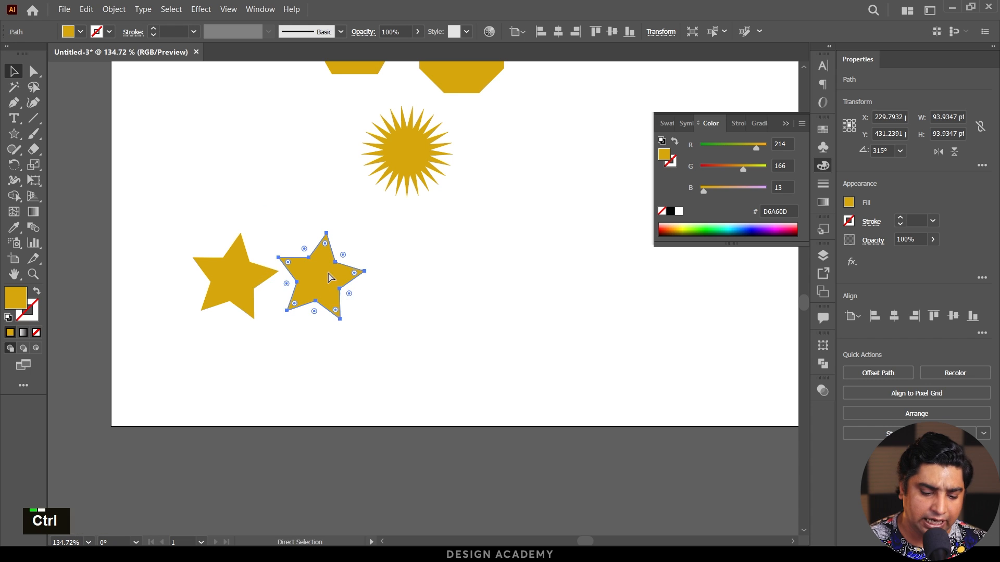
# Step: Repeat the star duplication four times to form a row of six stars
pyautogui.hotkey('ctrl', 'd')
pyautogui.hotkey('ctrl', 'd')
pyautogui.hotkey('ctrl', 'd')
pyautogui.hotkey('ctrl', 'd')
# Step: Move the many-pointed star about 72 pt to the right without copying it and repeat the move ten times
pyautogui.moveTo(426, 259); pyautogui.dragTo(388, 268)
pyautogui.moveTo(474, 290); pyautogui.dragTo(296, 309)
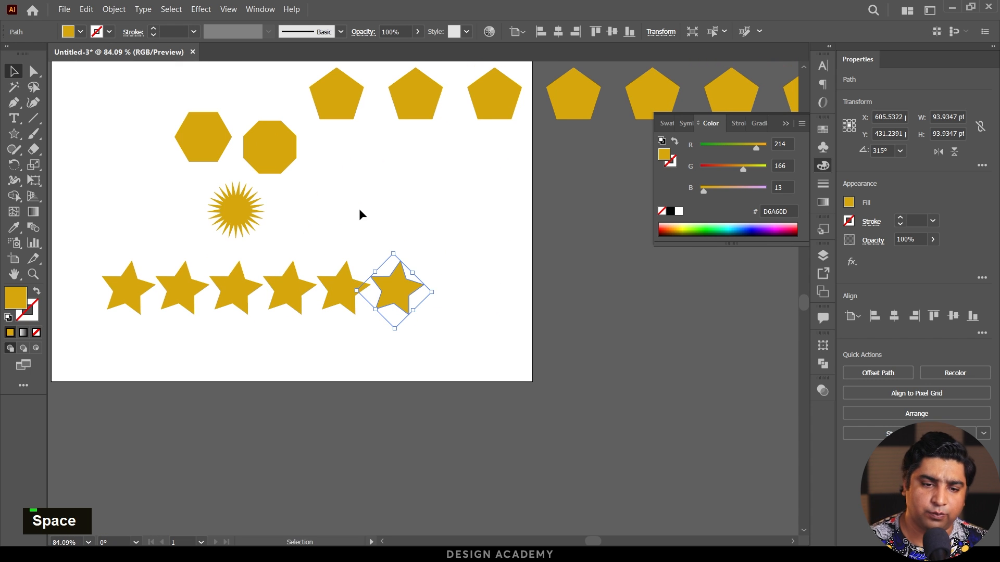
pyautogui.moveTo(243, 209); pyautogui.dragTo(285, 212)
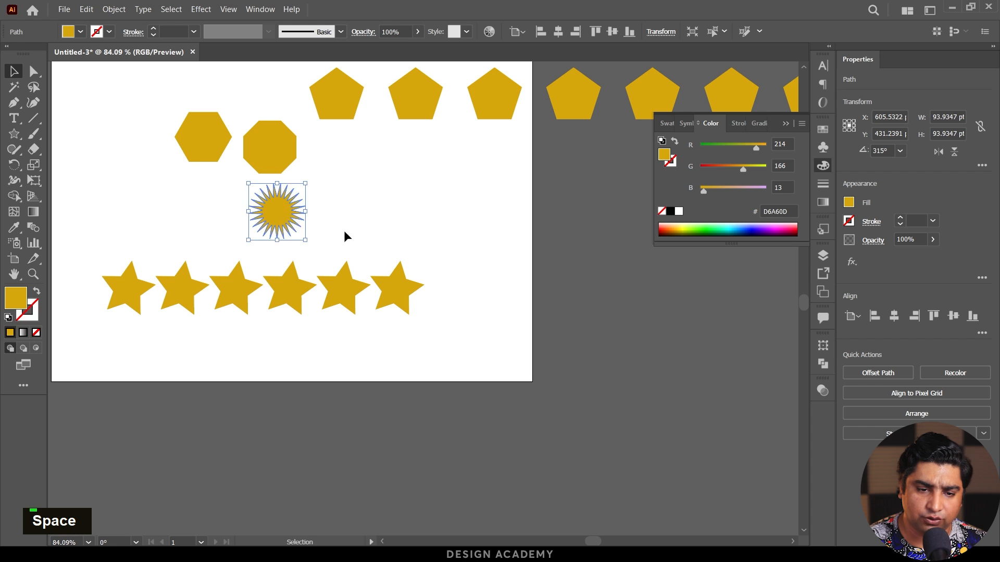
pyautogui.hotkey('ctrl', 'd')
pyautogui.hotkey('ctrl', 'd')
pyautogui.hotkey('ctrl', 'd')
pyautogui.hotkey('ctrl', 'd')
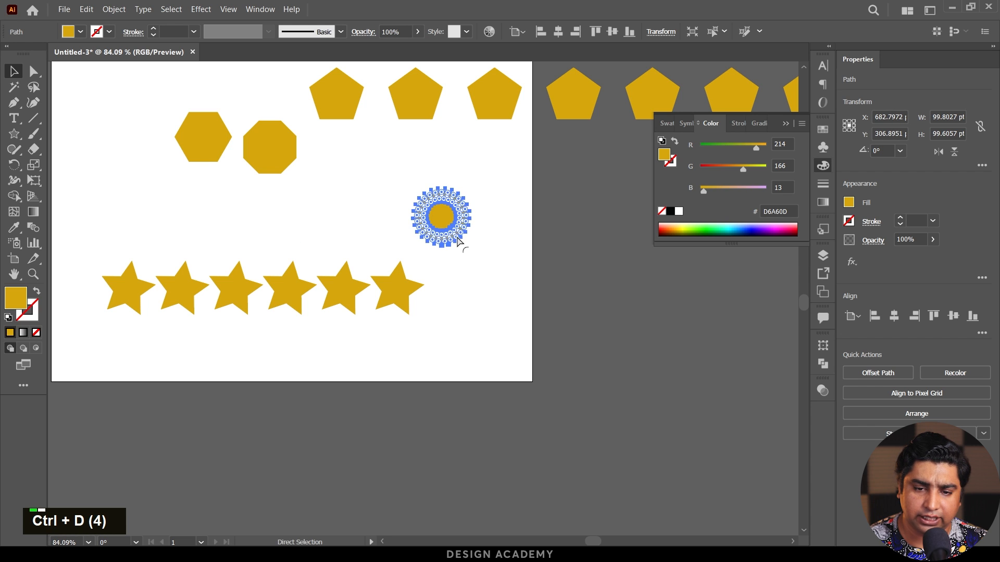
pyautogui.hotkey('ctrl', 'd')
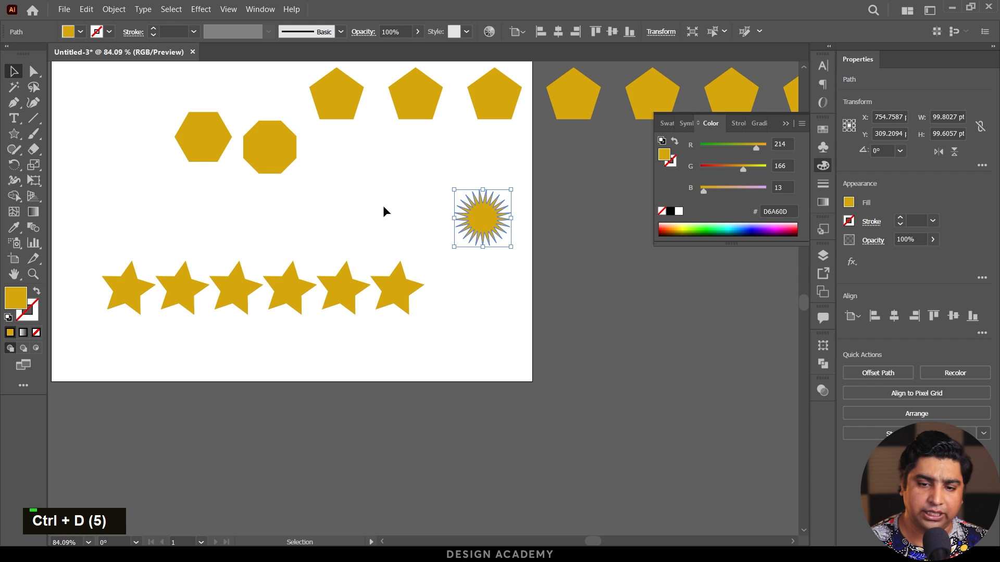
pyautogui.press('ctrl')
pyautogui.hotkey('ctrl', 'd')
pyautogui.hotkey('ctrl', 'd')
pyautogui.hotkey('ctrl', 'd')
pyautogui.hotkey('ctrl', 'd')
pyautogui.hotkey('ctrl', 'd')
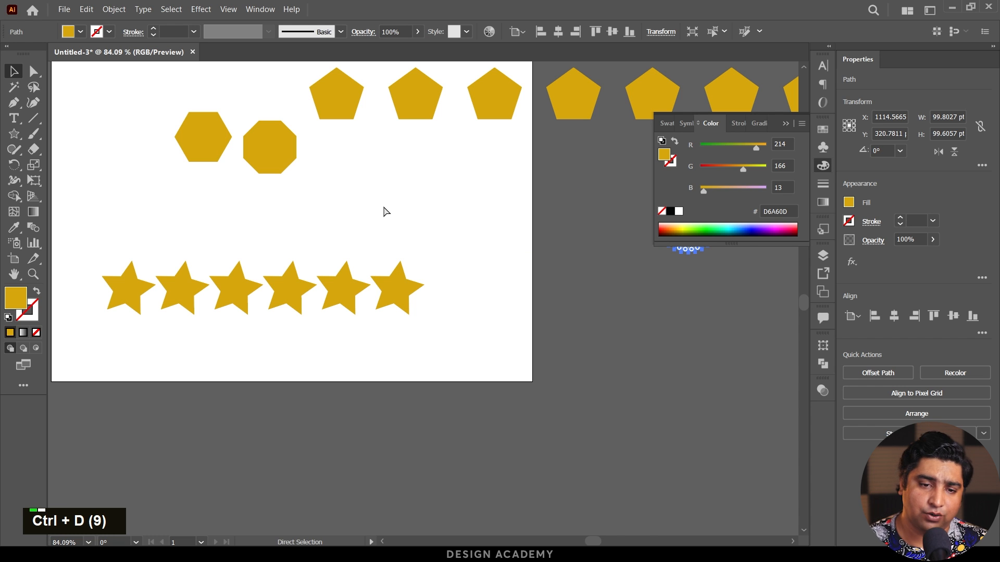
# Step: Move the leftmost star up out of the row and rotate it about 18° clockwise
pyautogui.moveTo(288, 196); pyautogui.dragTo(468, 206)
pyautogui.hotkey('ctrl', 'space')
pyautogui.moveTo(278, 321); pyautogui.dragTo(336, 214)
pyautogui.hotkey('ctrl', 'space')
pyautogui.moveTo(358, 151); pyautogui.dragTo(434, 171)
pyautogui.moveTo(316, 130); pyautogui.dragTo(354, 143)
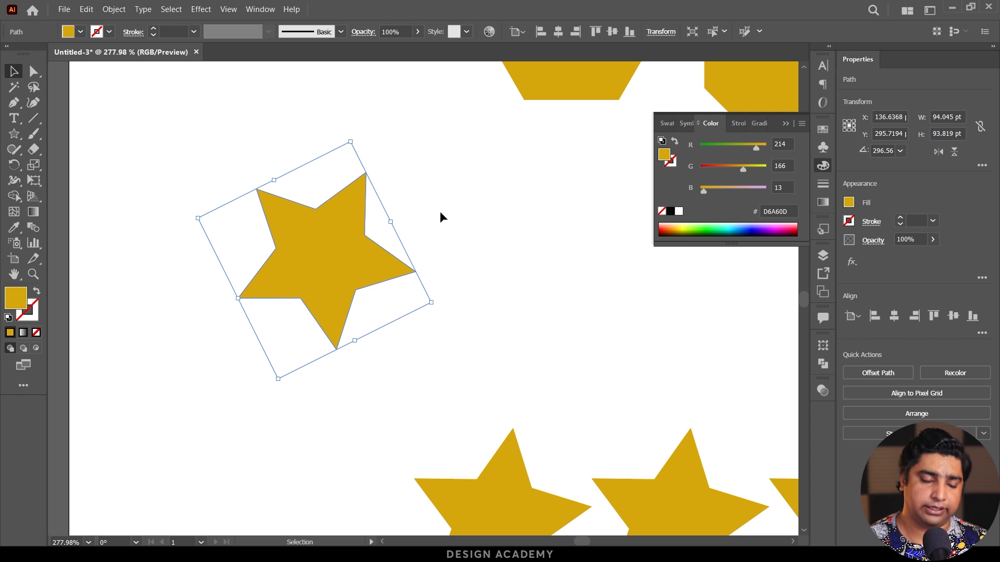
# Step: Repeat the separated star's rotation fourteen times and deselect it
pyautogui.hotkey('ctrl', 'd')
pyautogui.hotkey('ctrl', 'd')
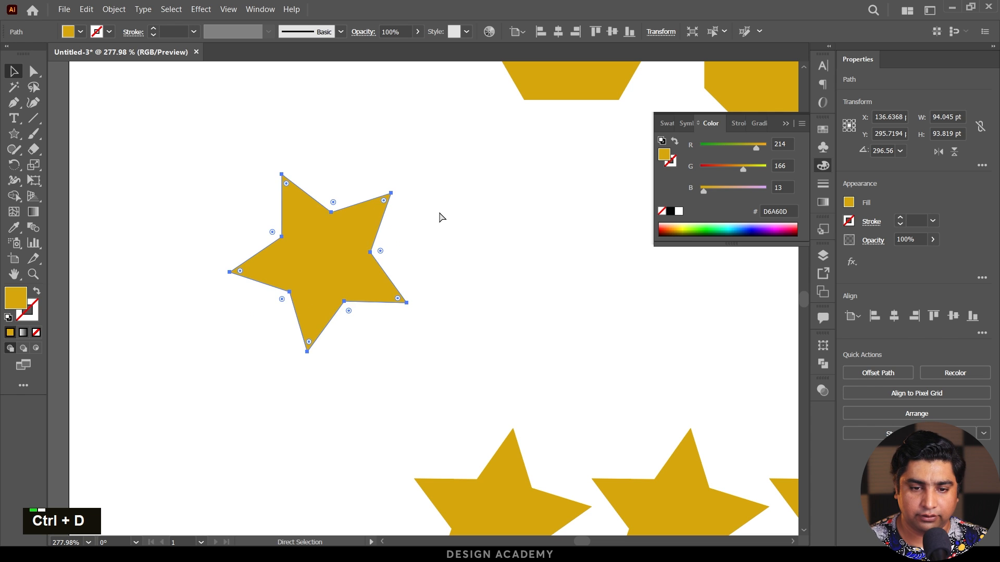
pyautogui.hotkey('ctrl', 'd')
pyautogui.hotkey('ctrl', 'd')
pyautogui.hotkey('ctrl', 'd')
pyautogui.hotkey('ctrl', 'd')
pyautogui.hotkey('ctrl', 'd')
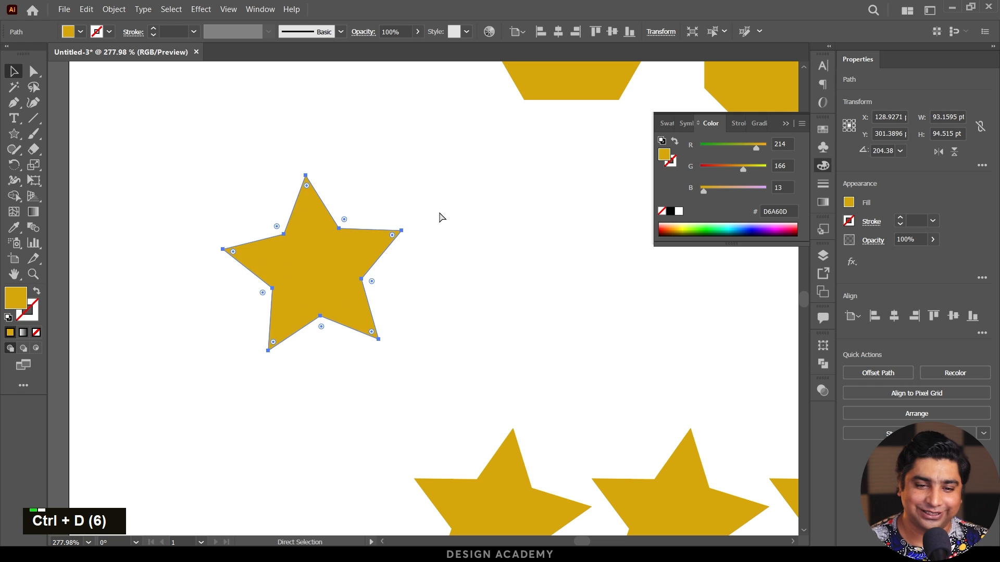
pyautogui.hotkey('ctrl', 'd')
pyautogui.press('ctrl')
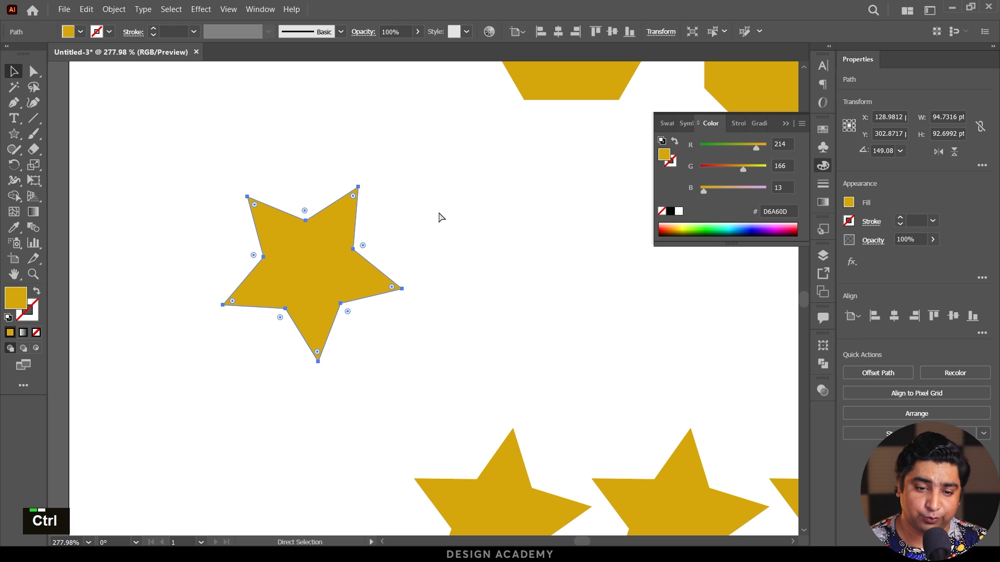
pyautogui.hotkey('ctrl', 'd')
pyautogui.hotkey('ctrl', 'd')
pyautogui.hotkey('ctrl', 'd')
pyautogui.hotkey('ctrl', 'd')
pyautogui.hotkey('ctrl', 'd')
pyautogui.hotkey('ctrl', 'd')
pyautogui.click(439, 214)
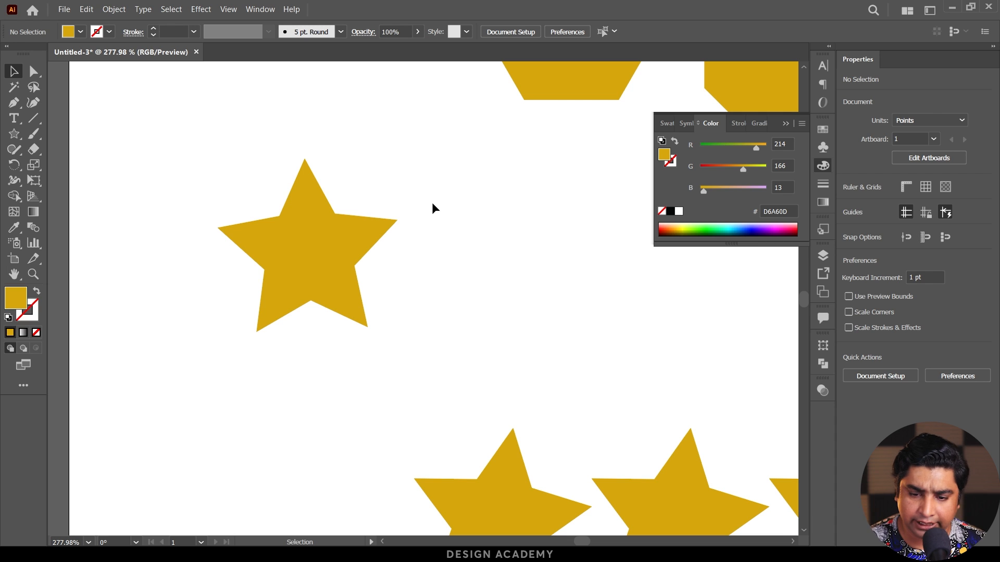
# Step: Delete all the shapes on and around the artboard
pyautogui.hotkey('ctrl', 'space')
pyautogui.keyDown('ctrl'); pyautogui.click(417, 208); pyautogui.keyUp('ctrl')
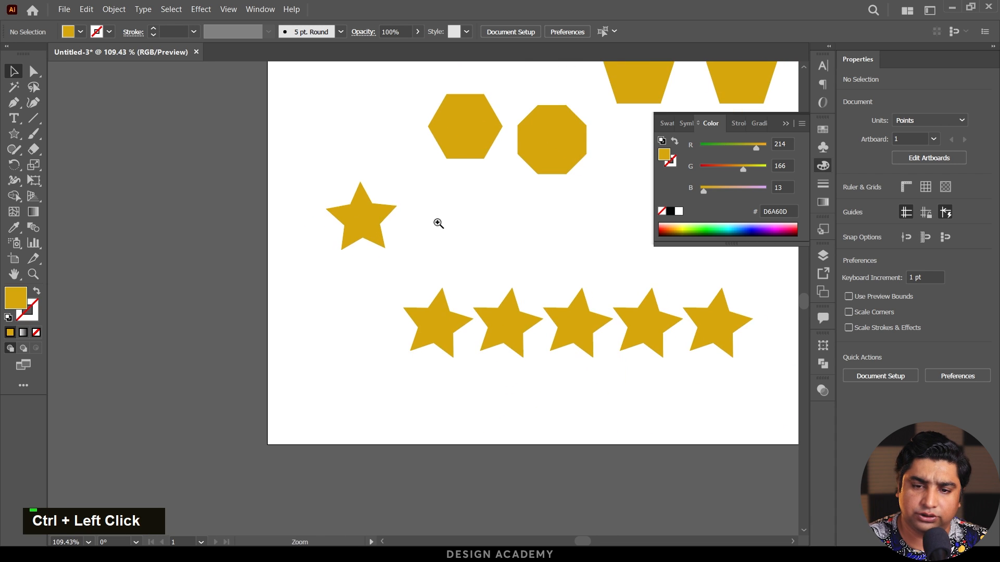
pyautogui.keyDown('ctrl'); pyautogui.click(290, 270); pyautogui.keyUp('ctrl')
pyautogui.moveTo(123, 104); pyautogui.dragTo(677, 466)
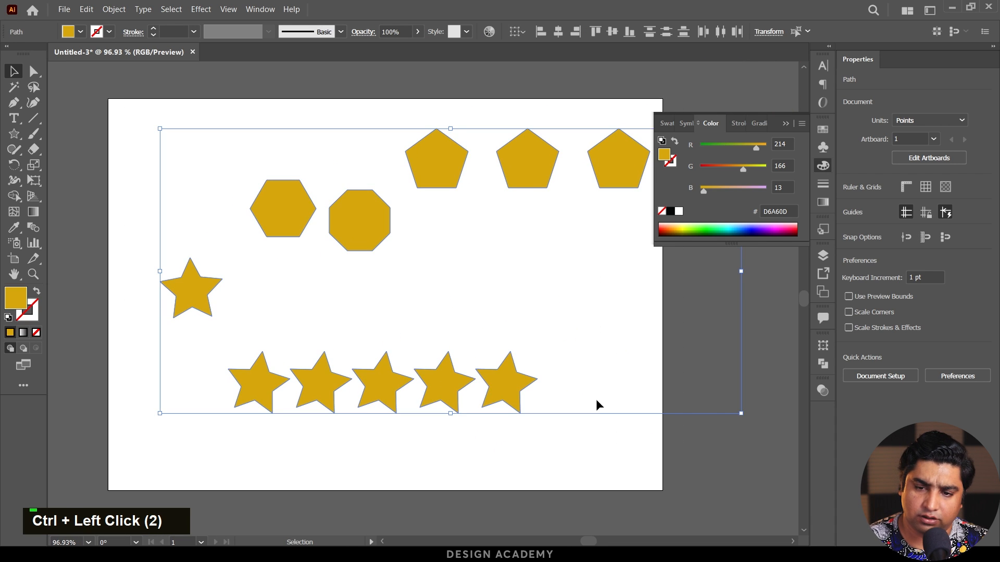
pyautogui.press('Delete')
pyautogui.hotkey('ctrl', 'a')
pyautogui.press('Delete')
# Step: Draw a rounded rectangle about 330 × 254 pt in the middle of the artboard and reduce its height to about 223 pt
pyautogui.hotkey('ctrl', 'space')
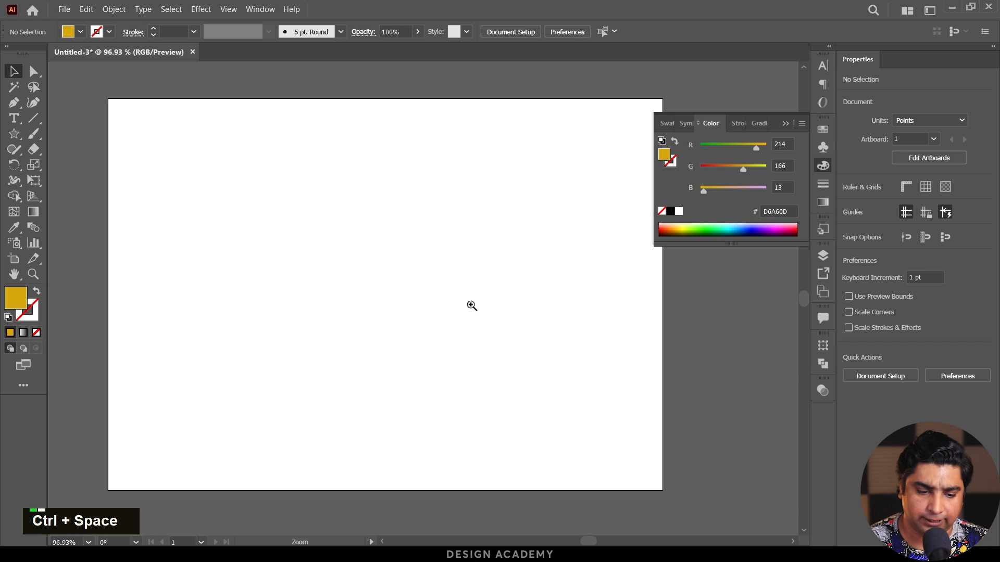
pyautogui.keyDown('ctrl'); pyautogui.click(228, 213); pyautogui.keyUp('ctrl')
pyautogui.click(21, 137)
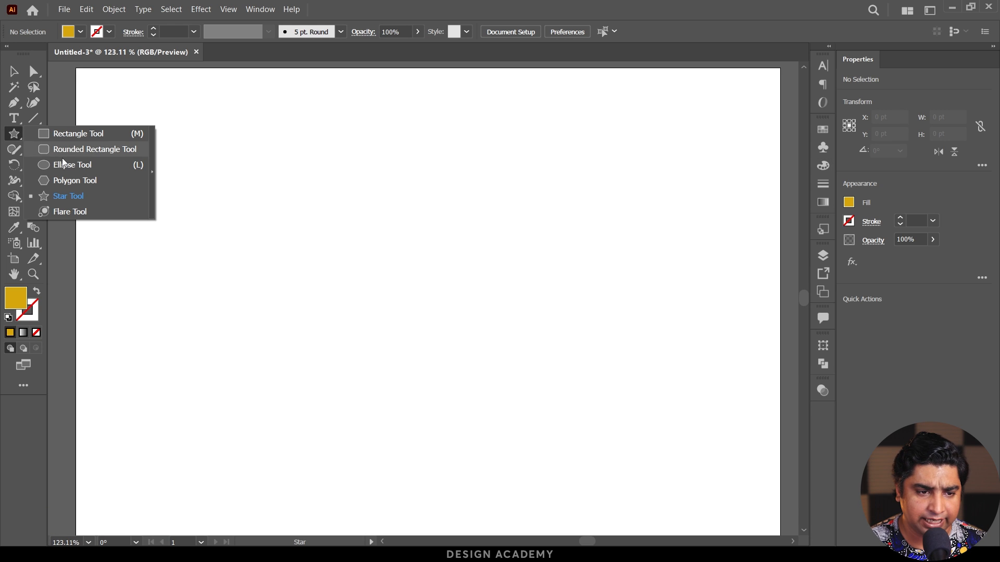
pyautogui.click(97, 149)
pyautogui.moveTo(274, 185); pyautogui.dragTo(552, 398)
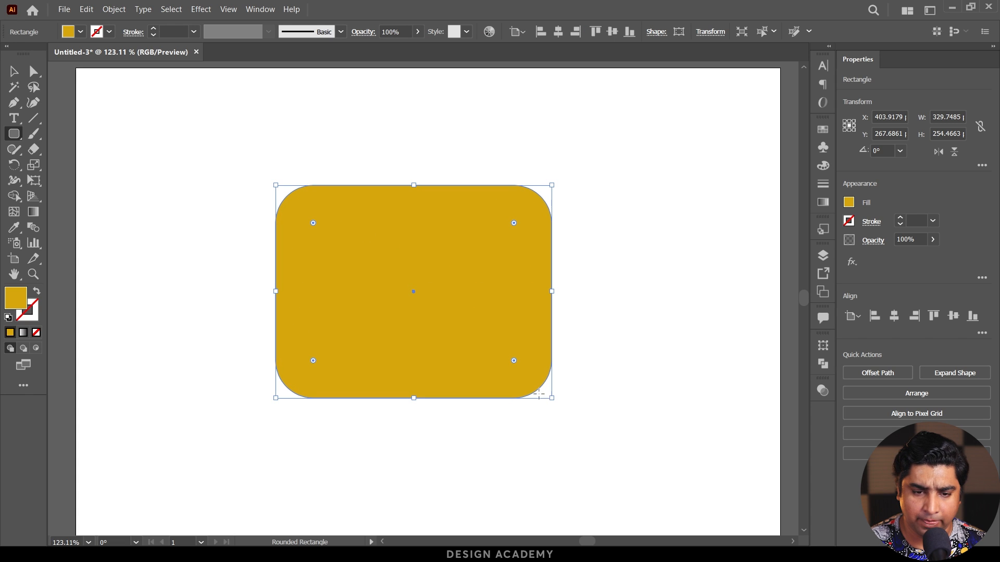
pyautogui.moveTo(414, 398); pyautogui.dragTo(414, 373)
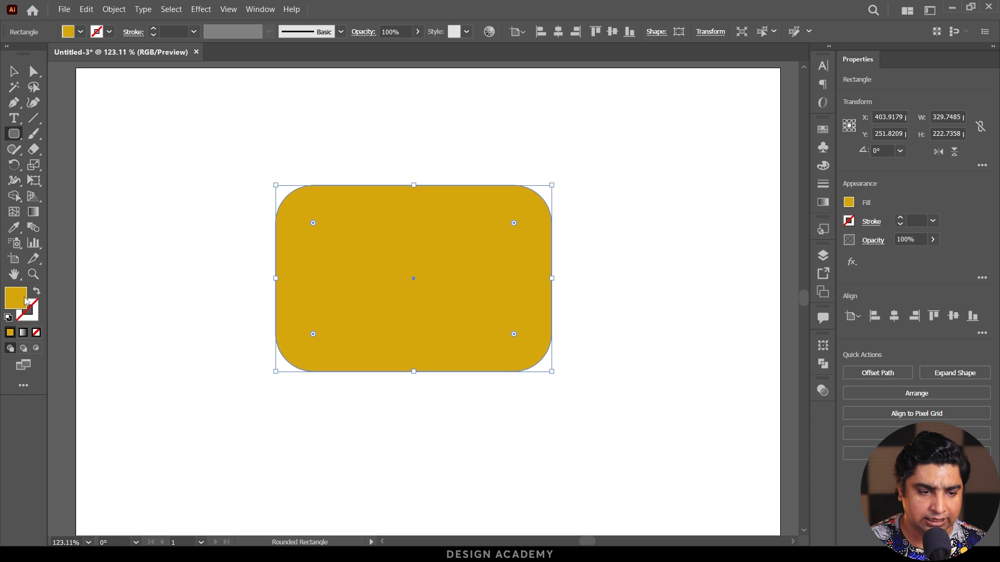
# Step: Fill the rounded rectangle with black (#000000) and deselect it
pyautogui.doubleClick(189, 285)
pyautogui.click(348, 291)
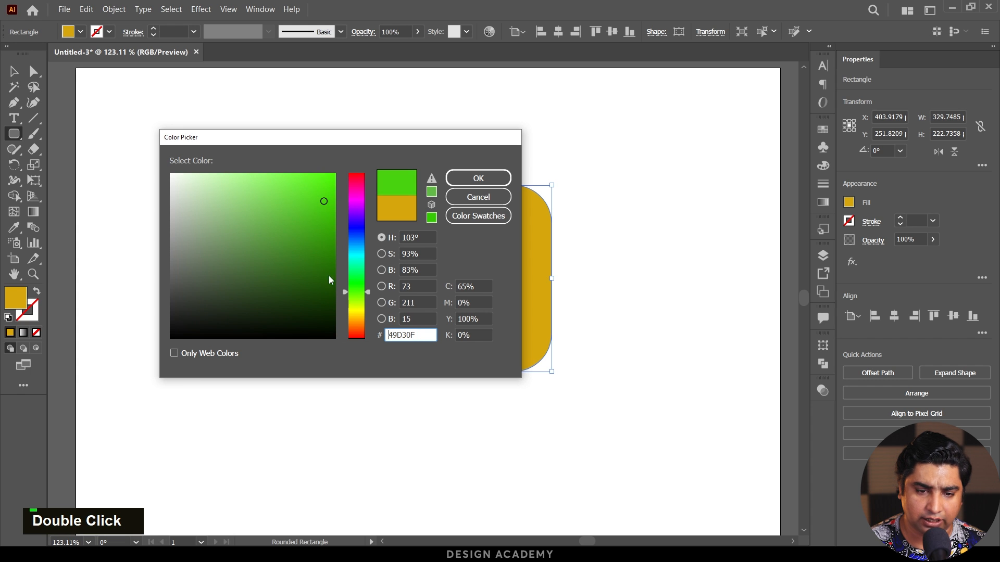
pyautogui.moveTo(336, 194)
pyautogui.mouseDown()
pyautogui.moveTo(323, 297)
pyautogui.moveTo(340, 352)
pyautogui.mouseUp()
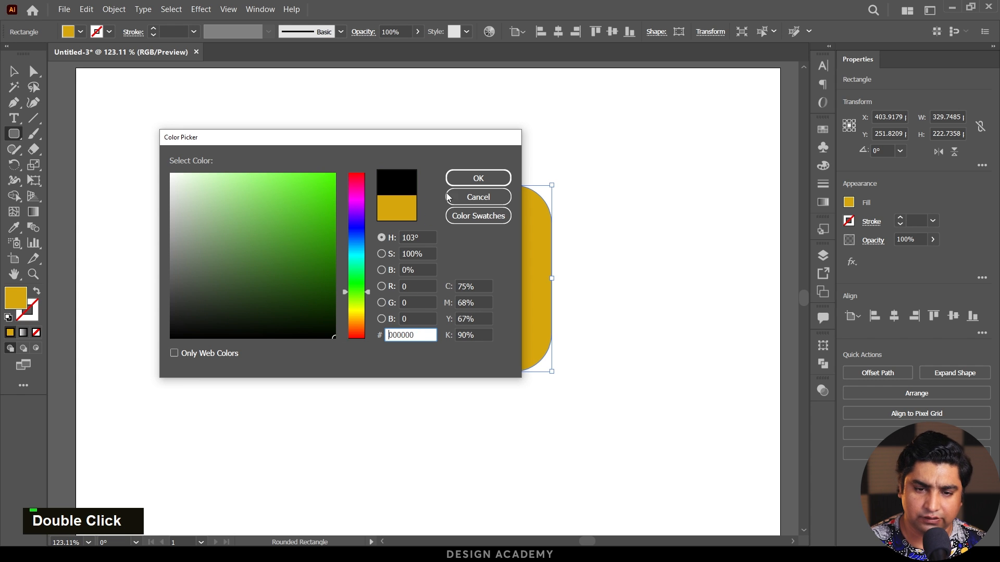
pyautogui.click(467, 179)
pyautogui.click(17, 74)
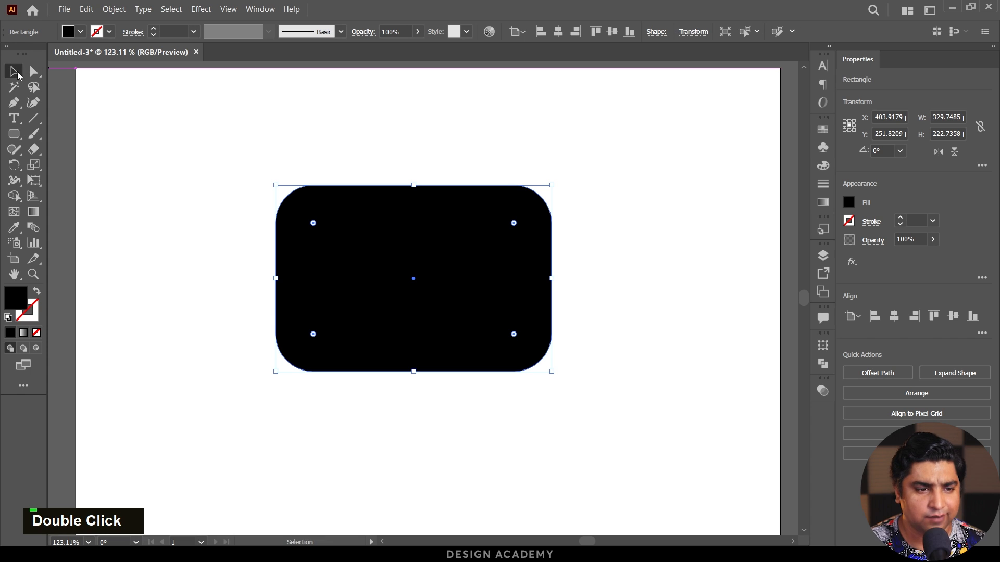
pyautogui.click(108, 106)
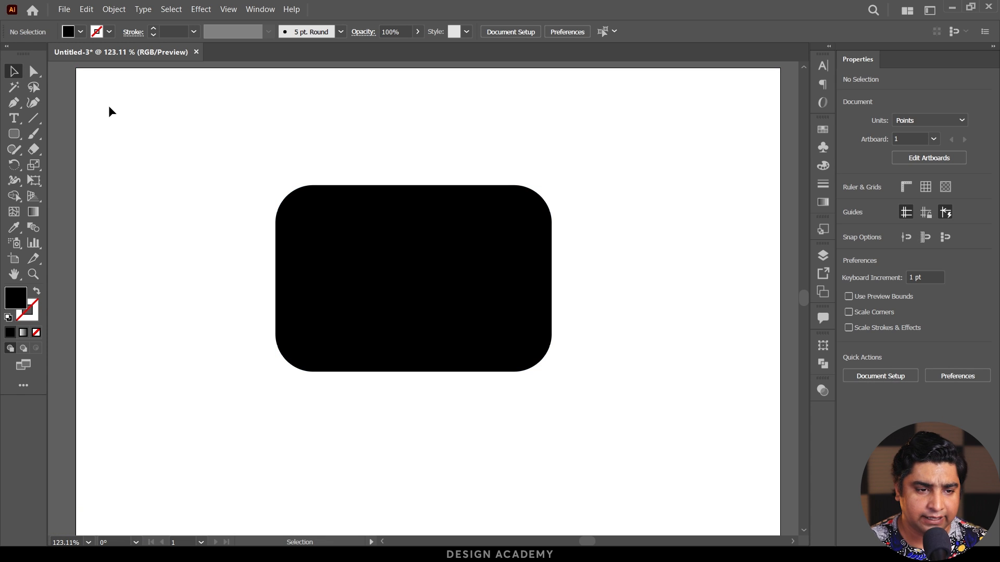
# Step: Draw a black circle about 57 pt in diameter on the blank area left of the rounded rectangle
pyautogui.click(14, 133)
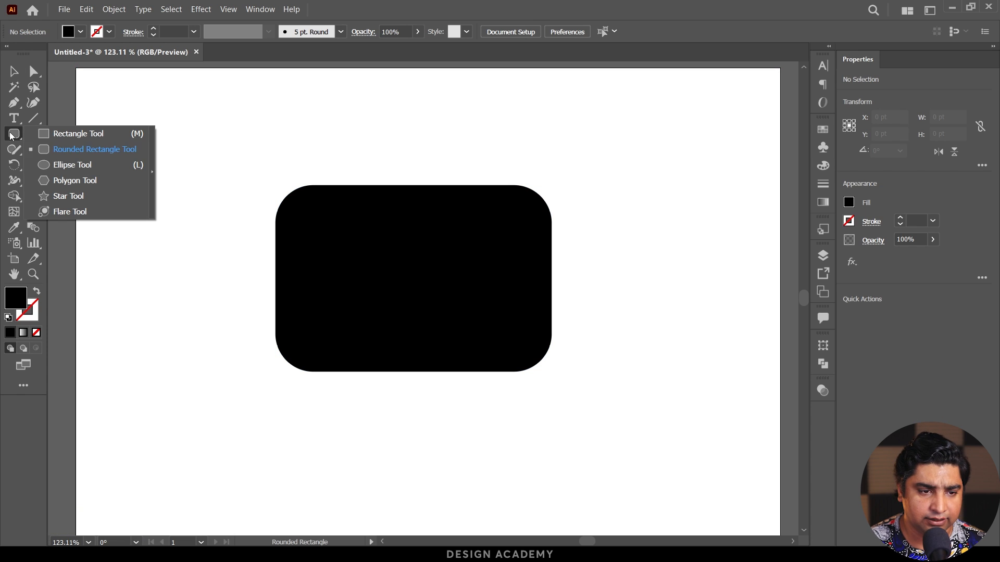
pyautogui.click(73, 165)
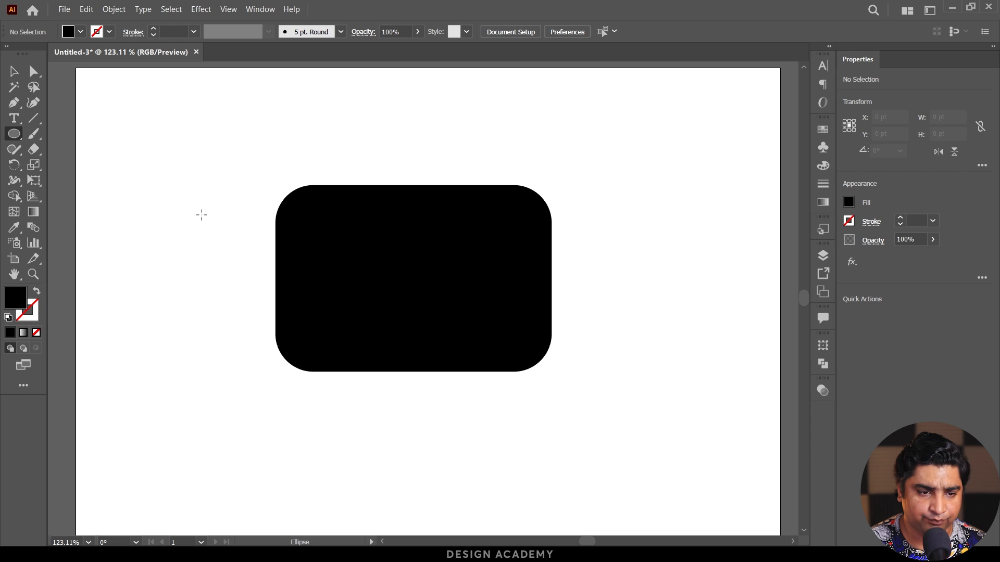
pyautogui.moveTo(131, 167); pyautogui.dragTo(196, 237)
pyautogui.press('v')
pyautogui.keyDown('ctrl'); pyautogui.keyDown('space'); pyautogui.click(157, 222); pyautogui.keyUp('space'); pyautogui.keyUp('ctrl')
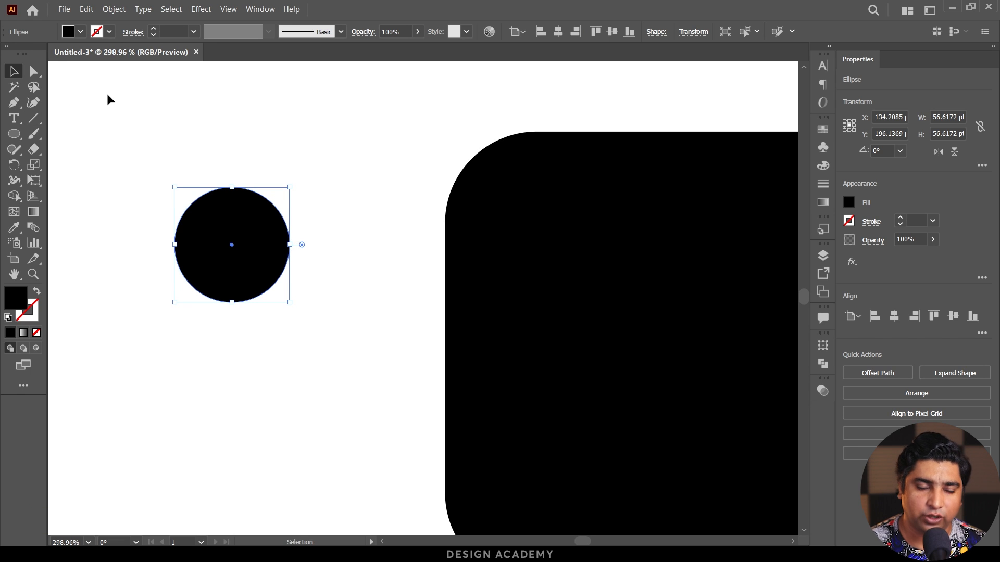
# Step: Copy the circle, paste it in front and shrink the copy about its centre to about 30 pt
pyautogui.click(86, 9)
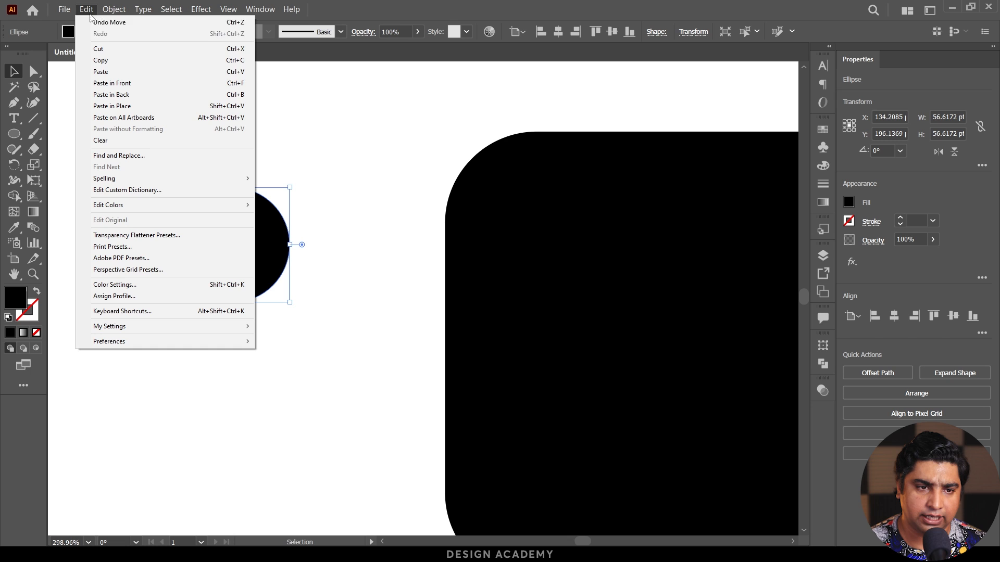
pyautogui.click(124, 61)
pyautogui.doubleClick(232, 216)
pyautogui.hotkey('ctrl', 'c')
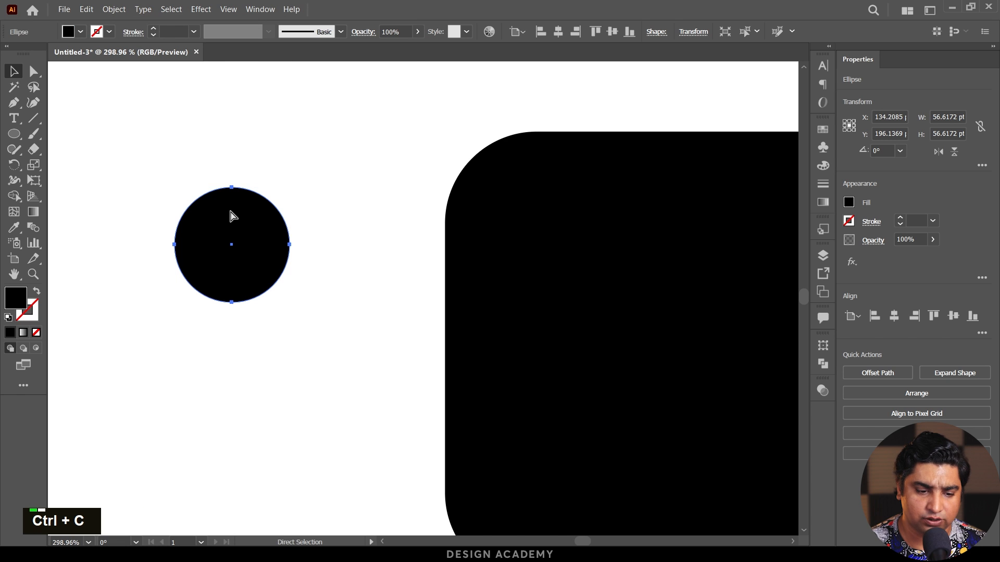
pyautogui.click(86, 8)
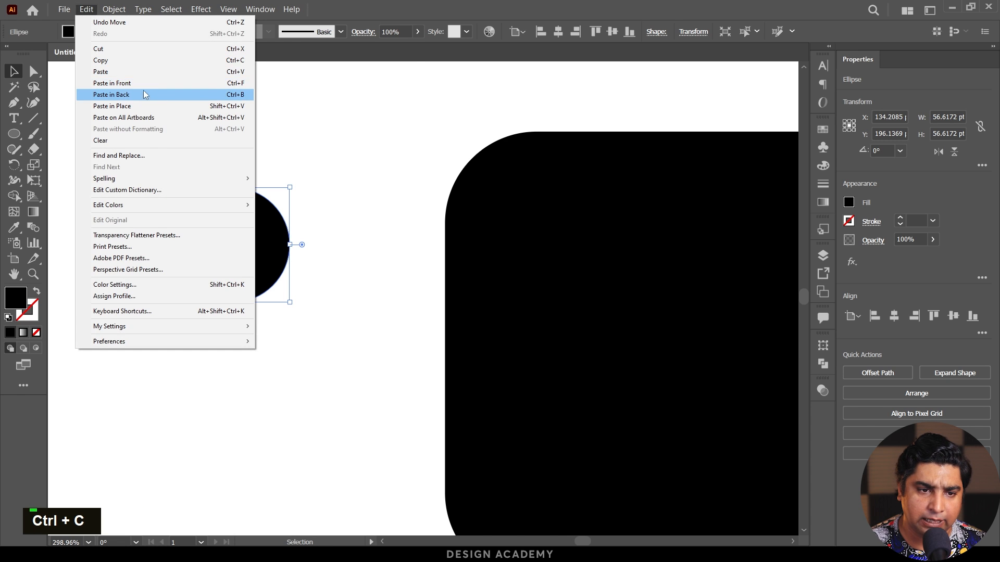
pyautogui.click(235, 88)
pyautogui.hotkey('ctrl', 'f')
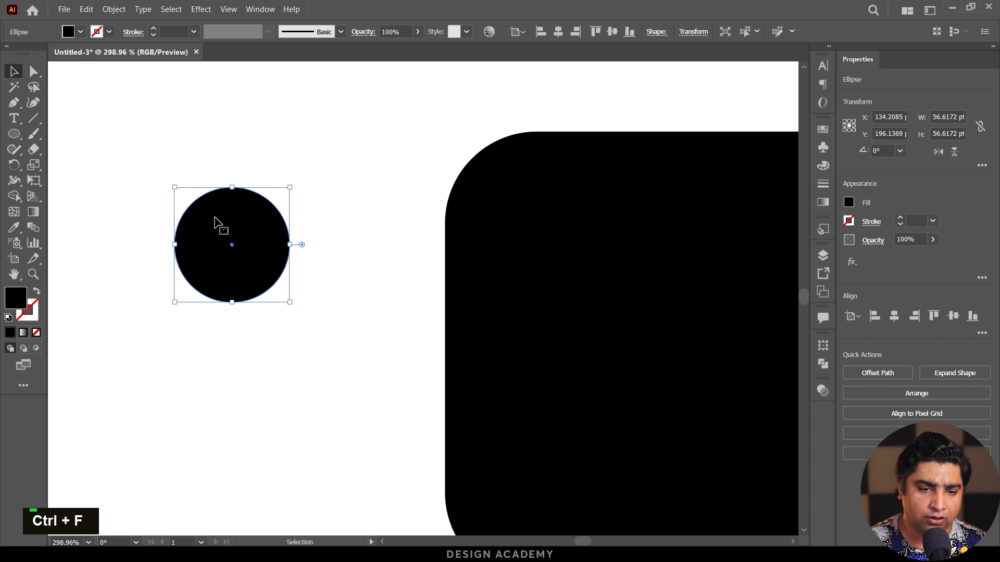
pyautogui.hotkey('alt', 'shift')
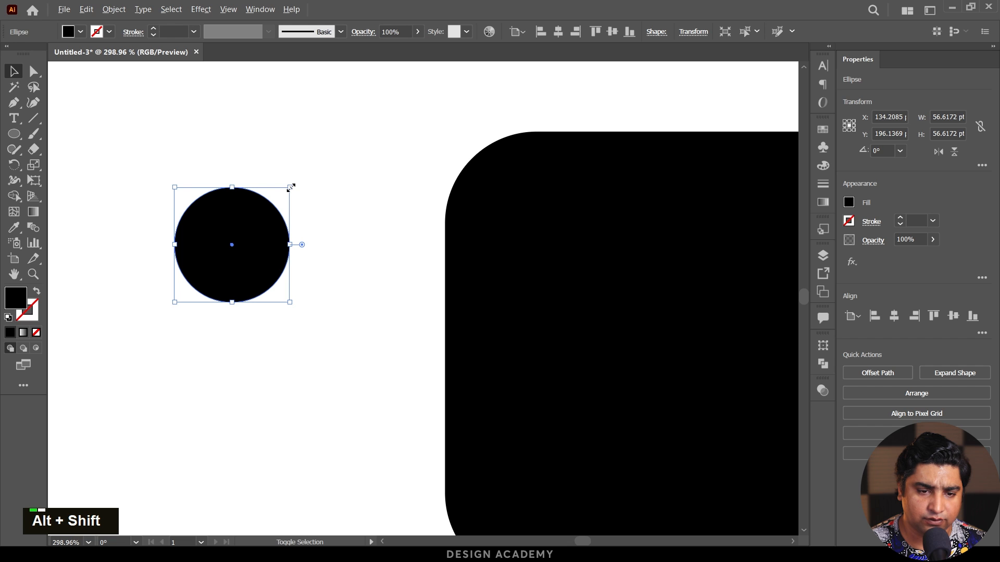
pyautogui.moveTo(291, 188); pyautogui.dragTo(273, 216)
# Step: Fill the larger outer circle with white (#FFFFFF)
pyautogui.click(283, 226)
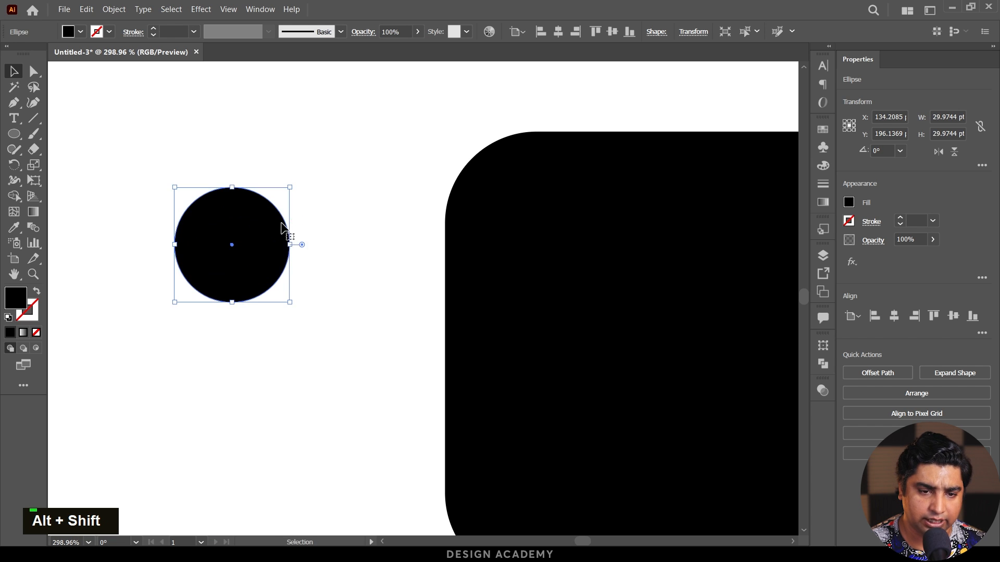
pyautogui.doubleClick(15, 305)
pyautogui.moveTo(233, 221); pyautogui.dragTo(168, 163)
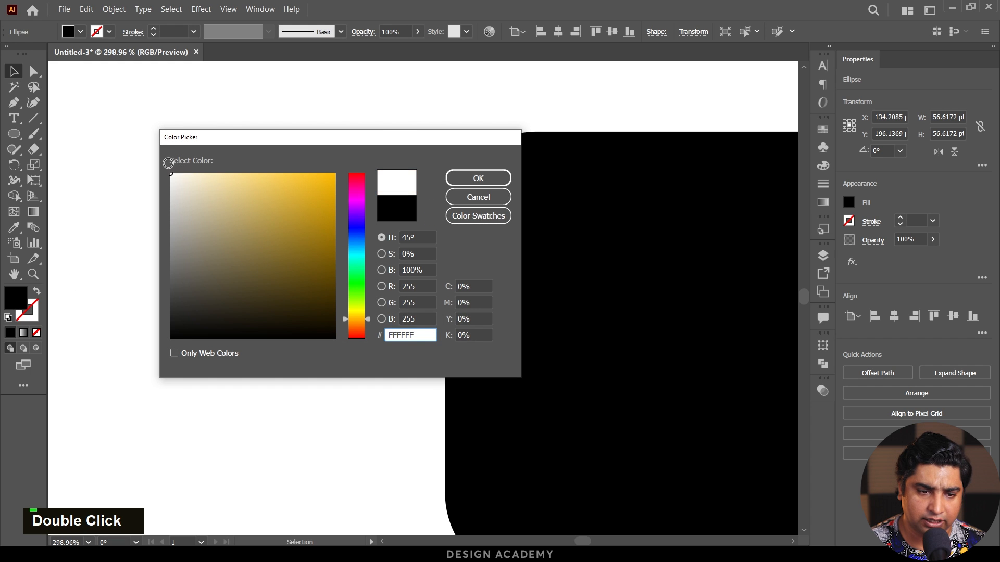
pyautogui.click(460, 180)
# Step: Group the white circle and the small black circle into one eye
pyautogui.moveTo(327, 202); pyautogui.dragTo(292, 197)
pyautogui.moveTo(212, 175); pyautogui.dragTo(327, 289)
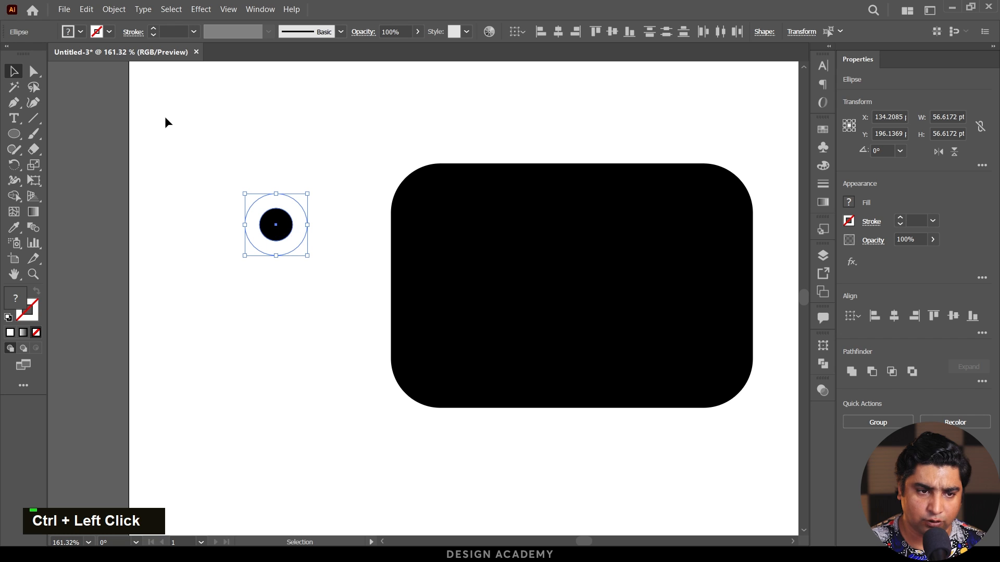
pyautogui.rightClick(262, 209)
pyautogui.click(309, 333)
# Step: Place the eye in the left half of the black shape at about 67 pt wide and copy it level into the right half
pyautogui.moveTo(308, 285); pyautogui.dragTo(180, 264)
pyautogui.moveTo(156, 206); pyautogui.dragTo(364, 243)
pyautogui.moveTo(388, 277); pyautogui.dragTo(399, 288)
pyautogui.moveTo(364, 254); pyautogui.dragTo(362, 259)
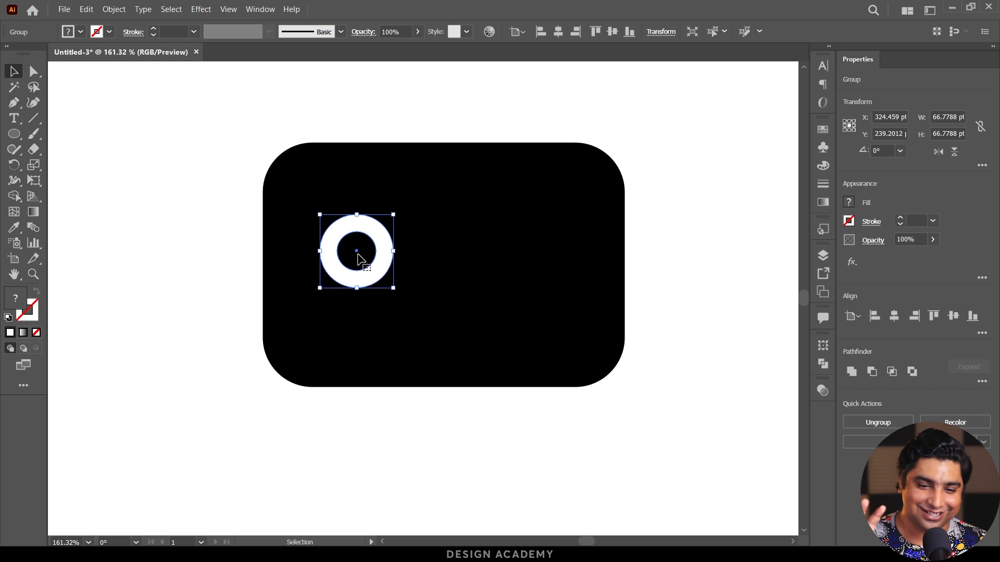
pyautogui.moveTo(358, 254); pyautogui.dragTo(524, 259)
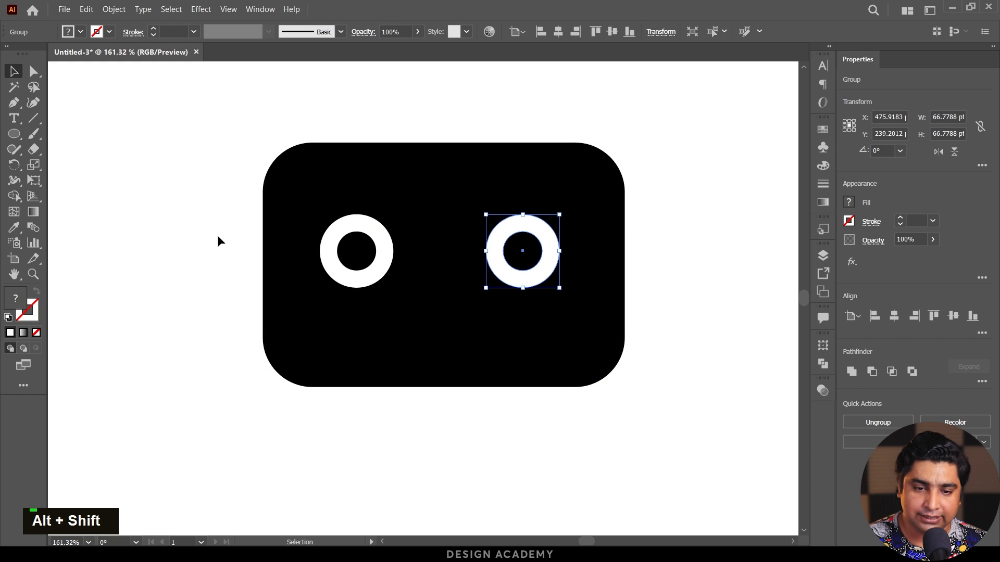
pyautogui.click(174, 231)
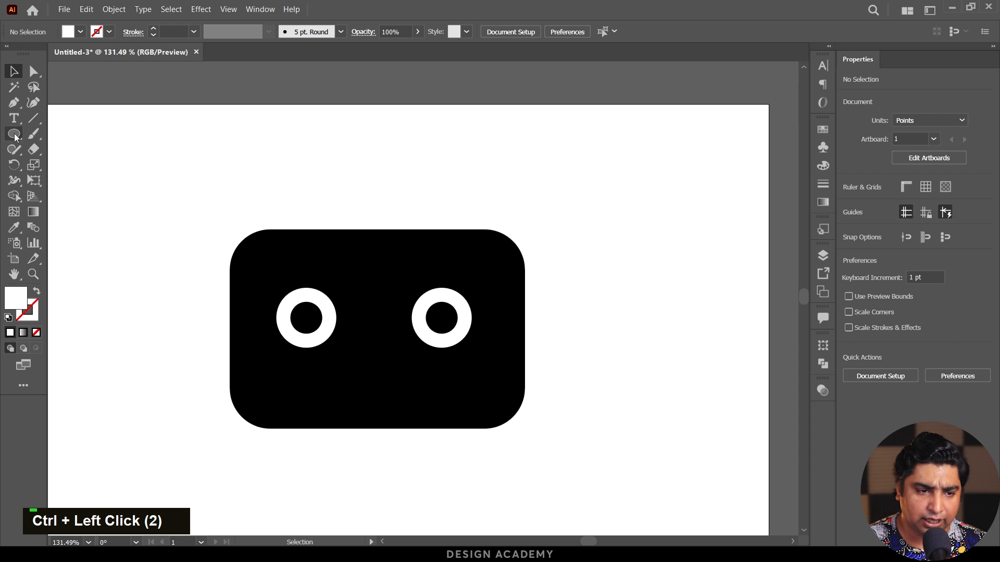
# Step: Draw a rectangle about 142 × 25 pt centred just above the head and fill it with black
pyautogui.moveTo(15, 134); pyautogui.dragTo(68, 133)
pyautogui.moveTo(315, 203); pyautogui.dragTo(442, 226)
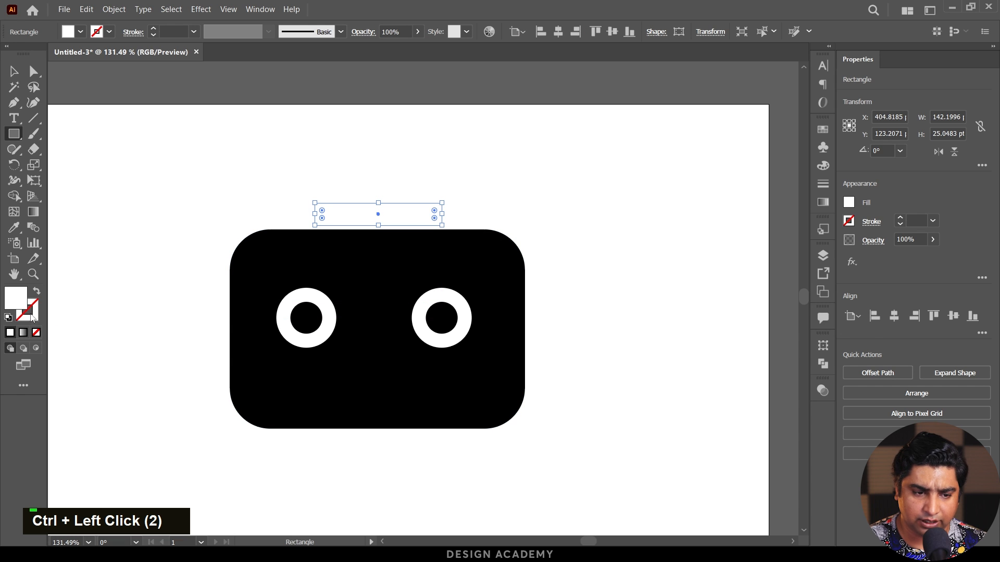
pyautogui.doubleClick(18, 302)
pyautogui.moveTo(171, 333); pyautogui.dragTo(141, 352)
pyautogui.press('Return')
pyautogui.press('v')
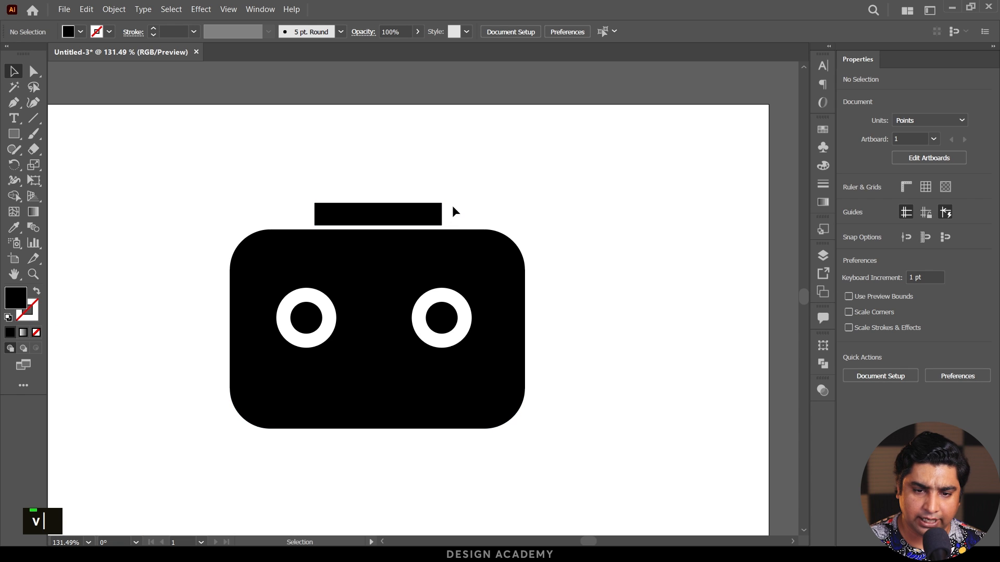
# Step: Duplicate the black rectangle straight upward, leaving a small gap between the two
pyautogui.moveTo(386, 215); pyautogui.dragTo(387, 190)
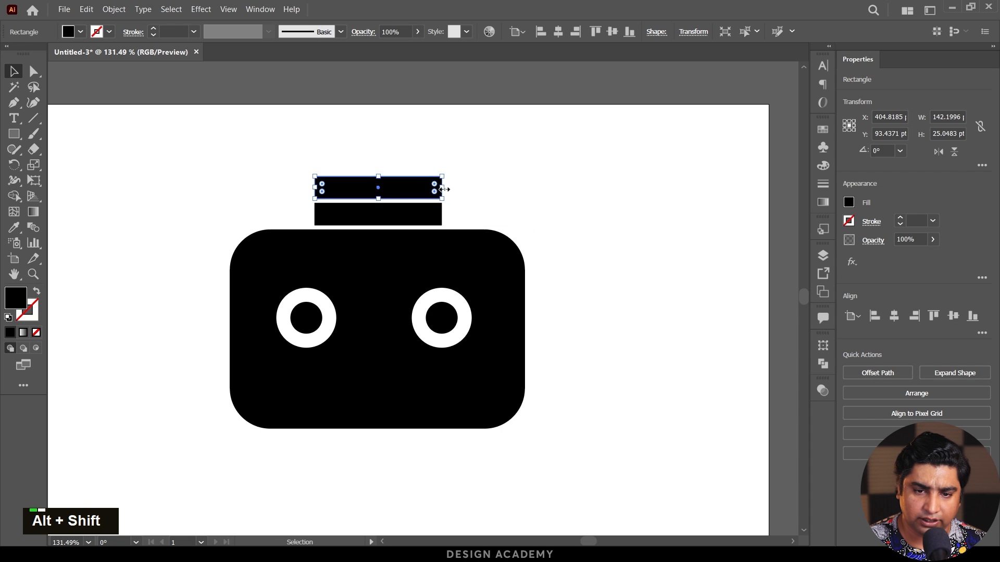
pyautogui.click(463, 194)
pyautogui.keyDown('ctrl'); pyautogui.click(464, 177); pyautogui.keyUp('ctrl')
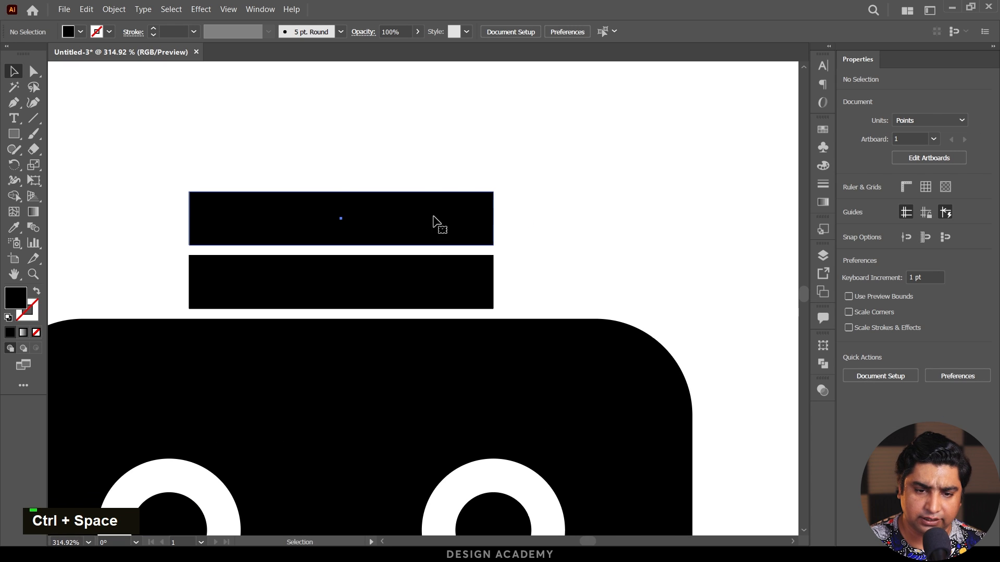
# Step: Try narrowing the upper rectangle from its right edge only, to about half its width and to about 95 pt, undoing each attempt
pyautogui.click(434, 221)
pyautogui.moveTo(493, 218); pyautogui.dragTo(339, 219)
pyautogui.click(519, 213)
pyautogui.hotkey('ctrl', 'z')
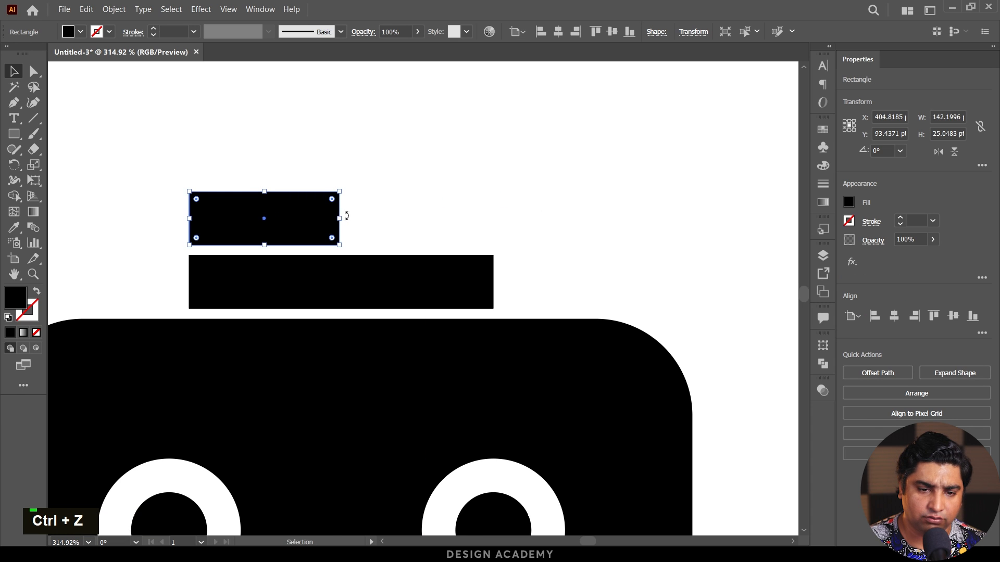
pyautogui.hotkey('ctrl', 'z')
pyautogui.moveTo(493, 218); pyautogui.dragTo(391, 221)
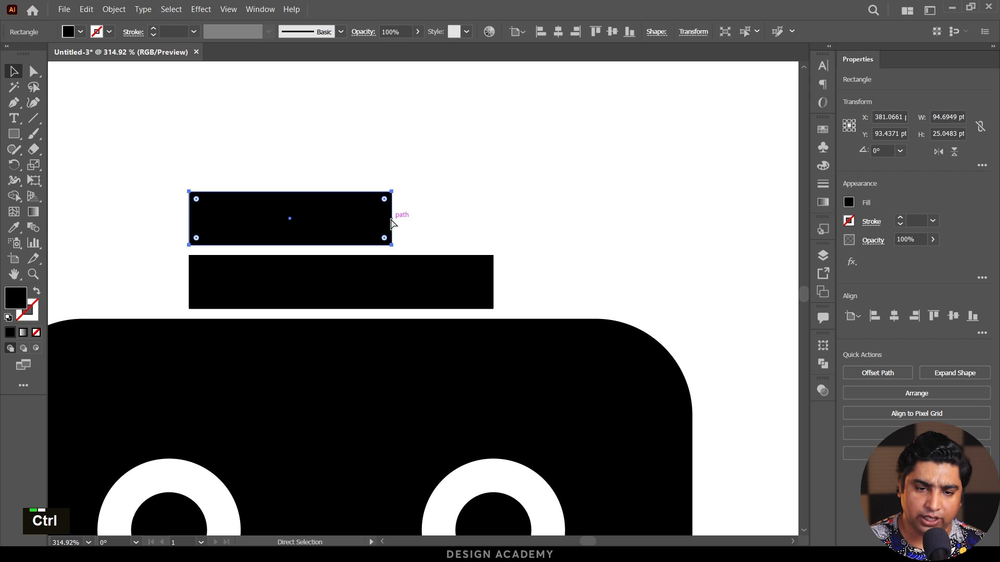
pyautogui.hotkey('ctrl', 'z')
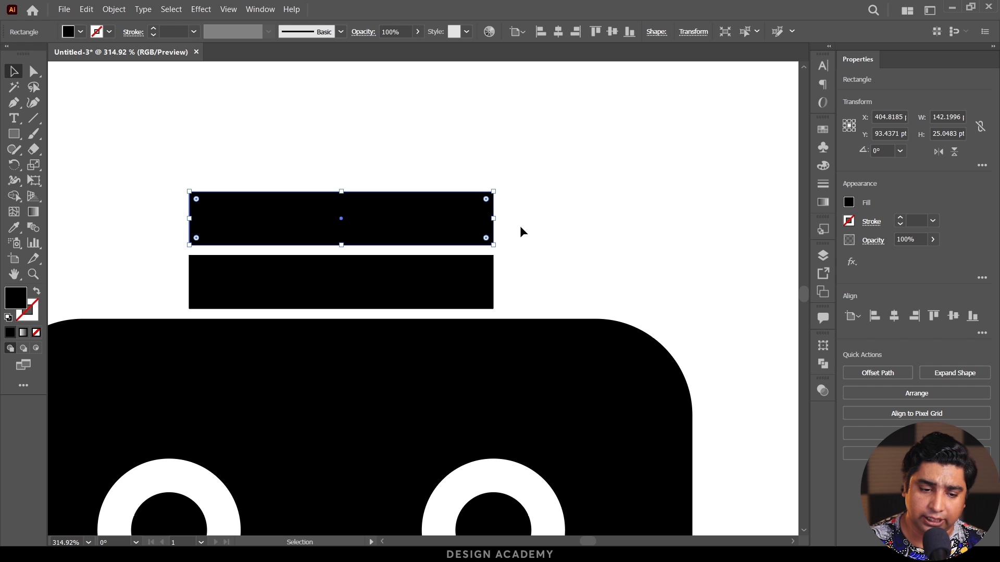
# Step: Narrow the upper rectangle symmetrically about its centre to about 96 pt wide
pyautogui.press('alt')
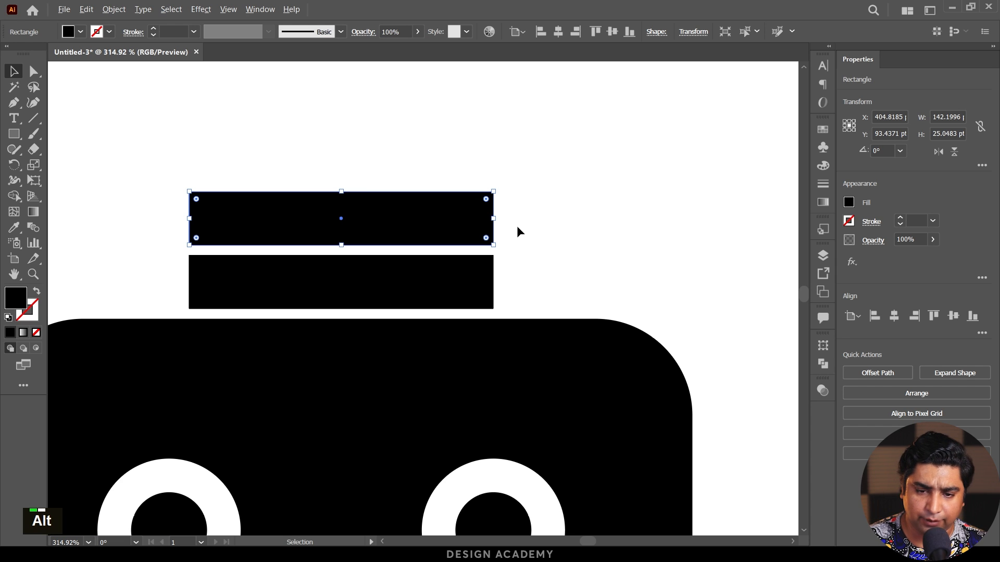
pyautogui.moveTo(494, 220); pyautogui.dragTo(445, 224)
pyautogui.click(548, 230)
pyautogui.moveTo(526, 228); pyautogui.dragTo(494, 219)
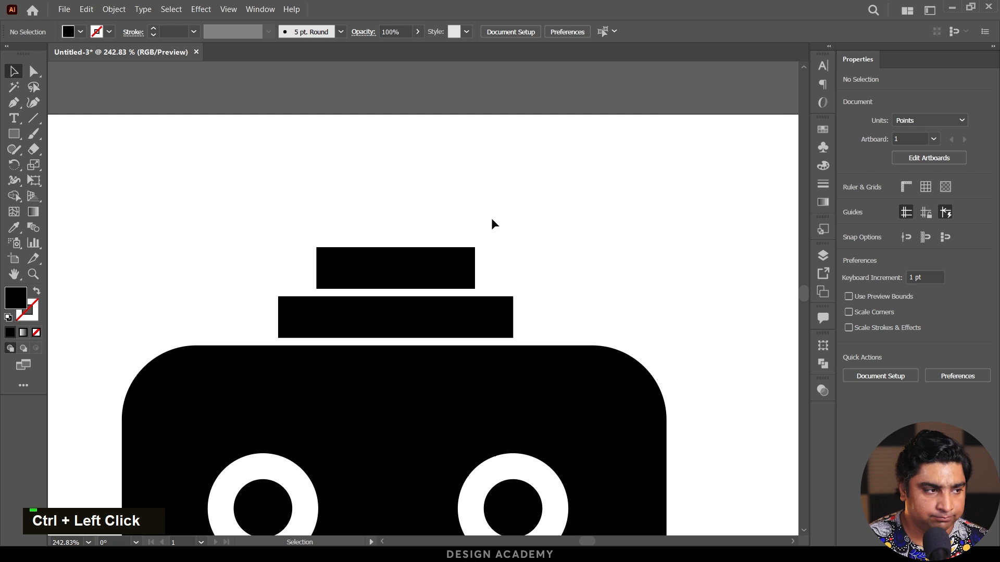
# Step: Create a triangle as a 3-point star with radii of 25 pt and 50 pt, beside the stacked rectangles
pyautogui.moveTo(14, 133); pyautogui.dragTo(78, 196)
pyautogui.click(177, 186)
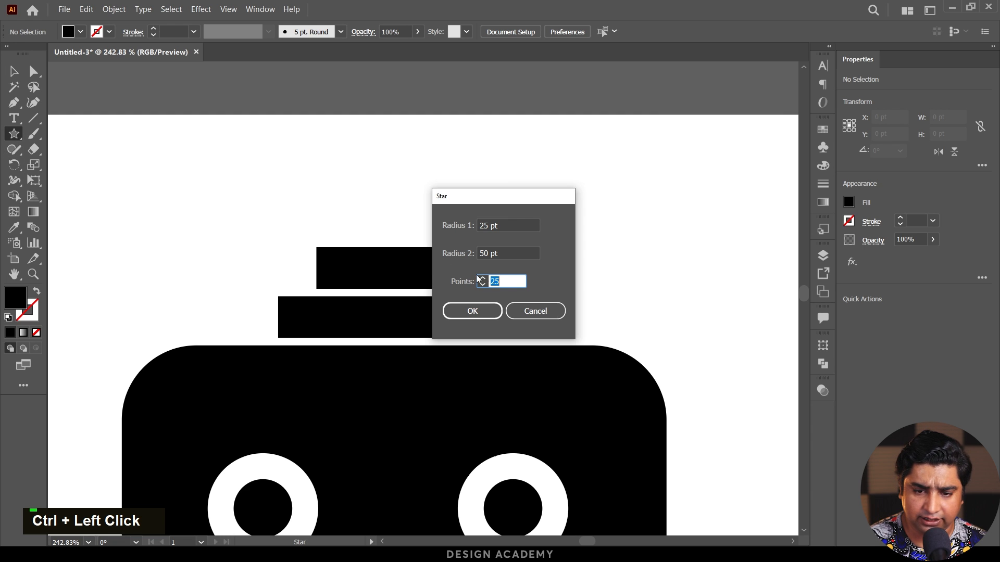
pyautogui.write('3')
pyautogui.click(484, 312)
pyautogui.press('v')
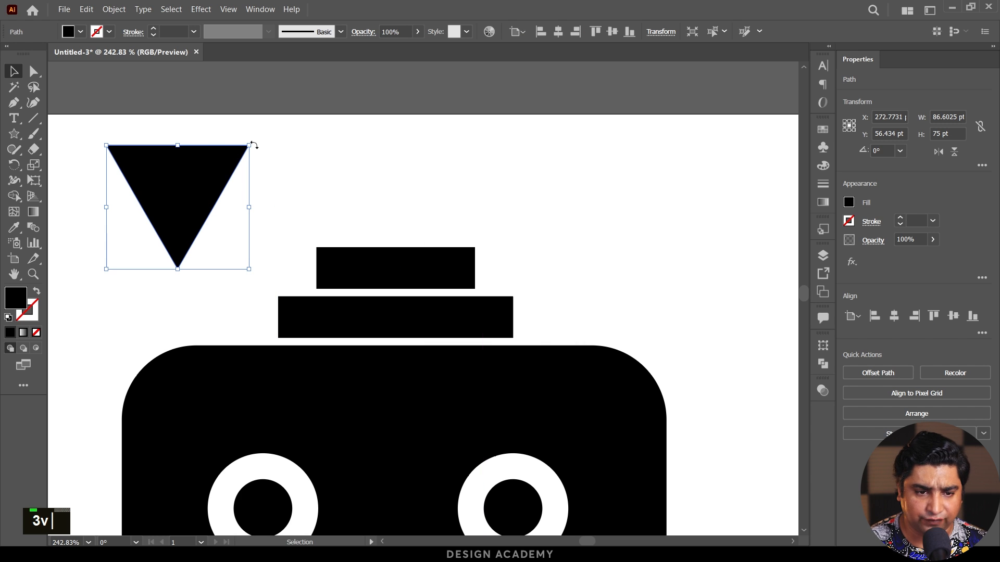
# Step: Rotate the triangle 180°, narrow it into a thin spike and centre it on top of the upper rectangle
pyautogui.moveTo(253, 144); pyautogui.dragTo(106, 311)
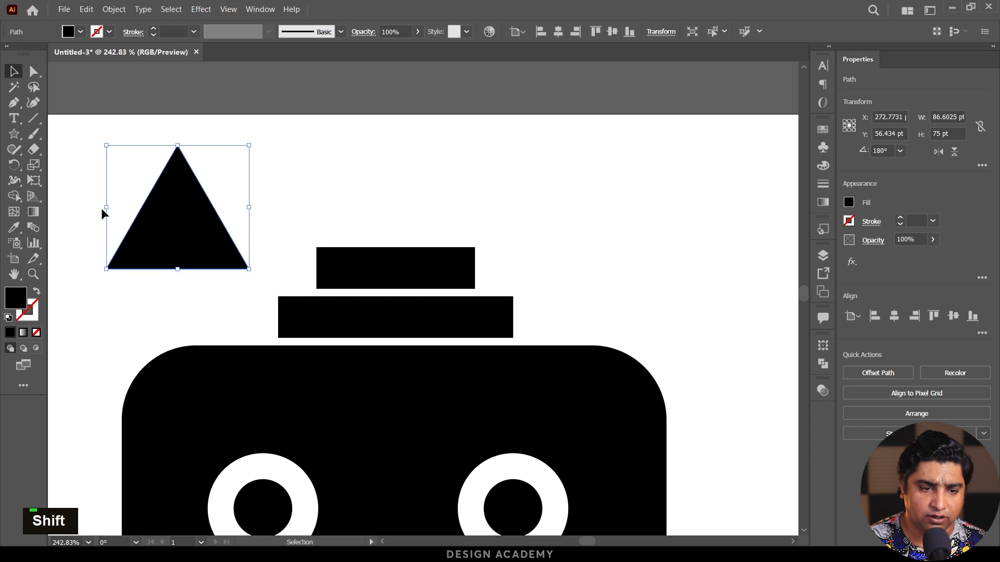
pyautogui.moveTo(106, 208); pyautogui.dragTo(399, 245)
pyautogui.click(483, 205)
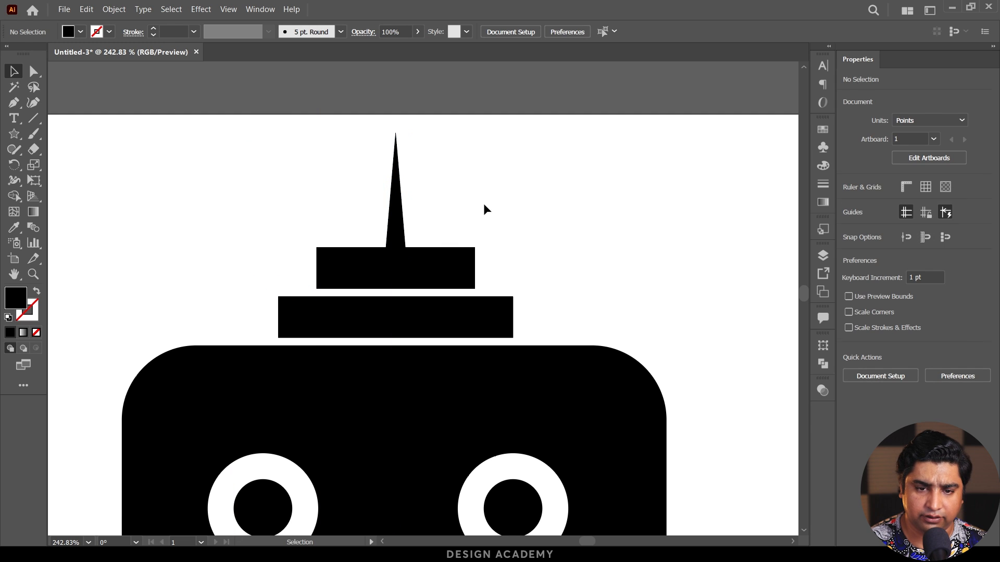
# Step: Draw a small black circle centred on the spike's tip
pyautogui.moveTo(14, 133); pyautogui.dragTo(71, 164)
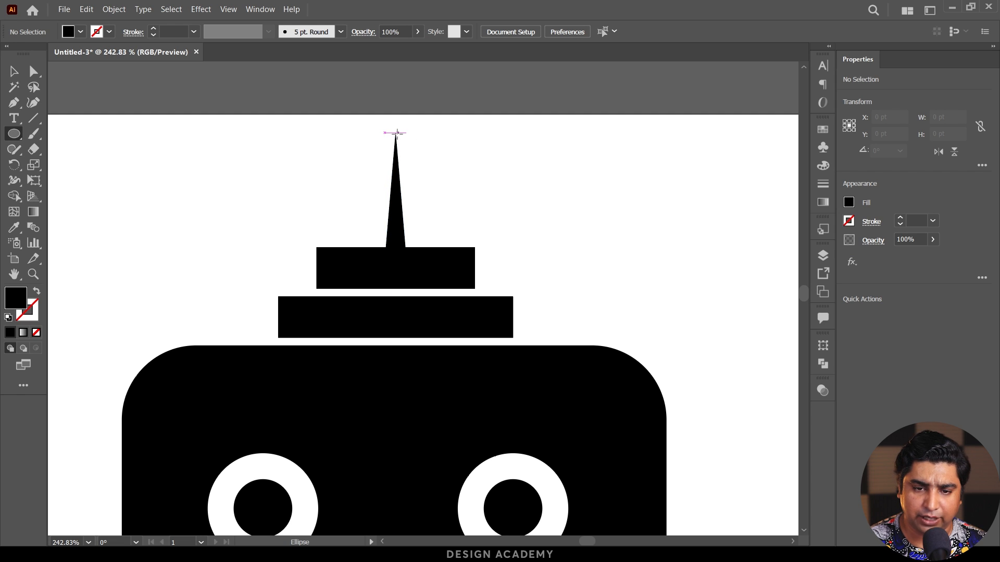
pyautogui.moveTo(397, 133); pyautogui.dragTo(419, 149)
pyautogui.press('v')
pyautogui.keyDown('ctrl'); pyautogui.click(458, 189); pyautogui.keyUp('ctrl')
# Step: Group the tip circle, the spike and the upper rectangle into one antenna
pyautogui.moveTo(416, 242); pyautogui.dragTo(304, 165)
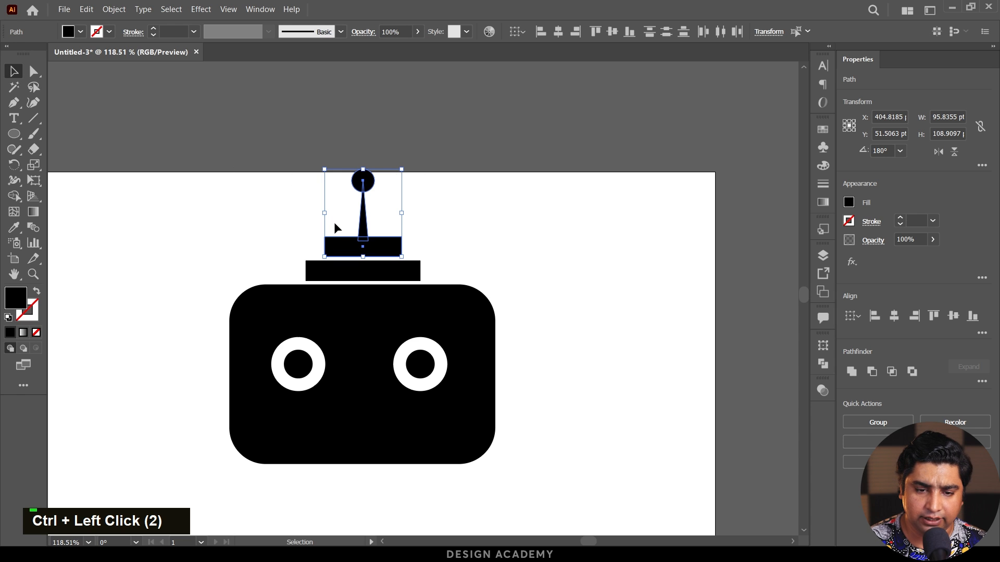
pyautogui.rightClick(342, 244)
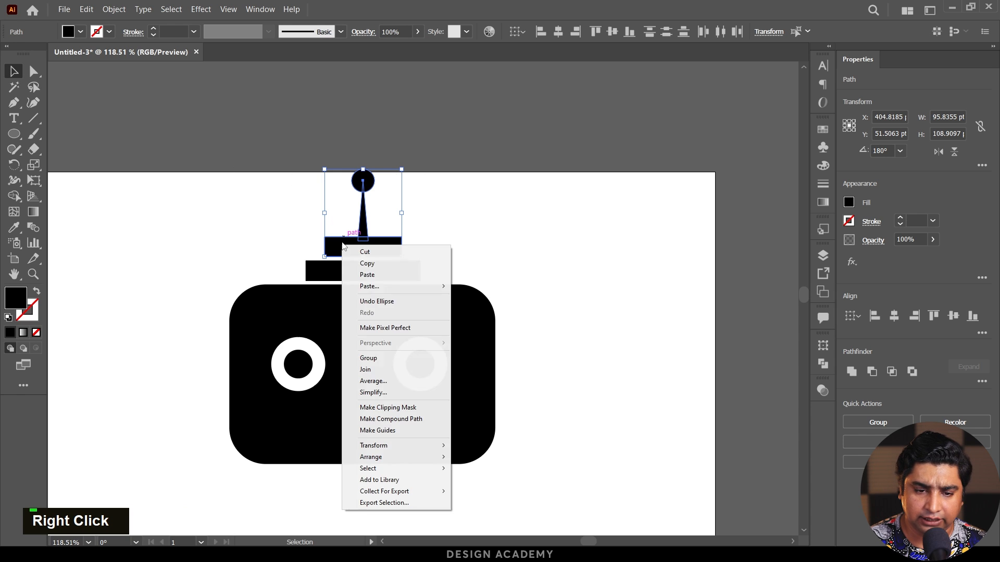
pyautogui.click(380, 358)
# Step: Place sideways copies of the antenna group against the head's left and right sides, with their spikes pointing outward
pyautogui.moveTo(389, 249); pyautogui.dragTo(144, 392)
pyautogui.moveTo(225, 331); pyautogui.dragTo(128, 434)
pyautogui.click(155, 448)
pyautogui.moveTo(189, 407); pyautogui.dragTo(272, 392)
pyautogui.moveTo(227, 369); pyautogui.dragTo(233, 369)
pyautogui.moveTo(356, 310); pyautogui.dragTo(210, 307)
pyautogui.moveTo(478, 367); pyautogui.dragTo(546, 382)
pyautogui.moveTo(12, 137); pyautogui.dragTo(44, 132)
pyautogui.press('v')
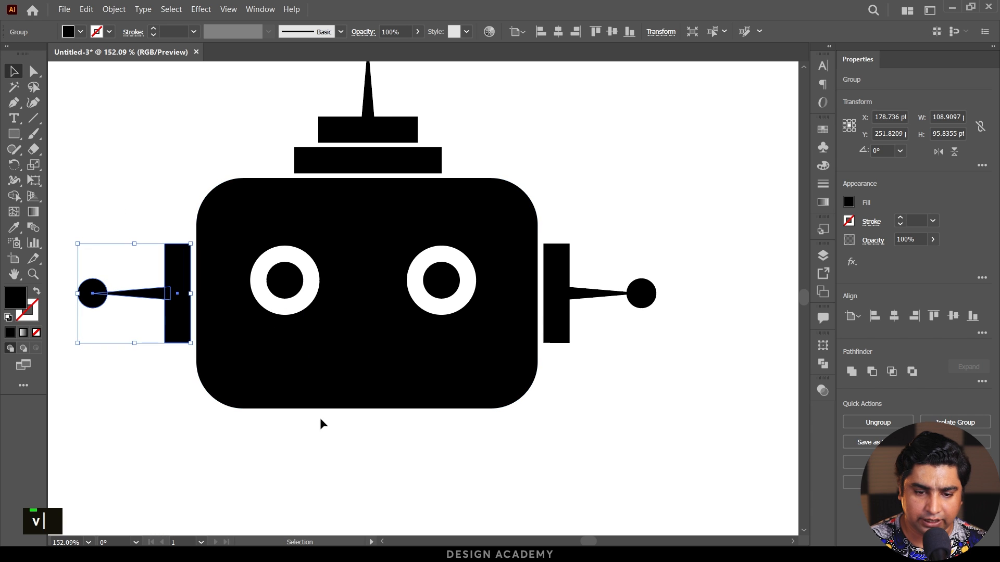
# Step: Draw a mouth rectangle about 155 by 30 pt below the robot's eyes and fill it with white (ffffff)
pyautogui.click(322, 424)
pyautogui.click(14, 134)
pyautogui.moveTo(284, 345); pyautogui.dragTo(445, 376)
pyautogui.doubleClick(15, 298)
pyautogui.write('ffffff')
pyautogui.click(471, 174)
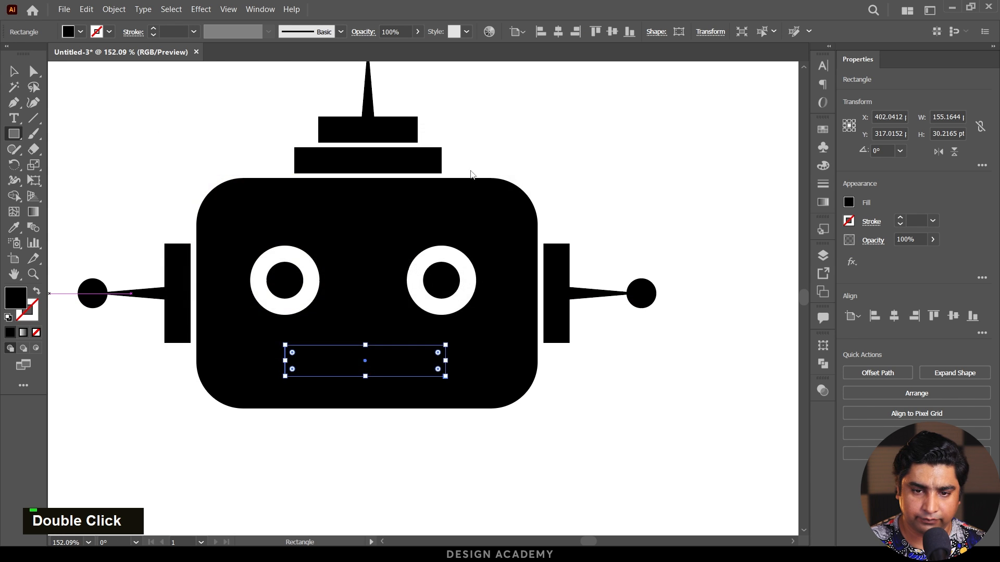
pyautogui.press('v')
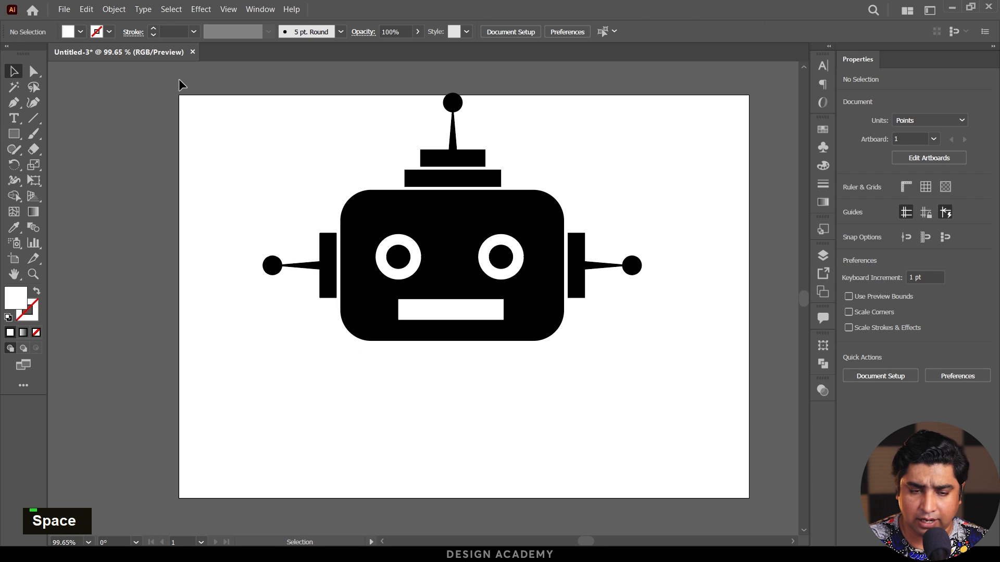
# Step: Move the whole robot down so it sits near the middle of the artboard
pyautogui.moveTo(179, 81); pyautogui.dragTo(705, 411)
pyautogui.moveTo(450, 265); pyautogui.dragTo(453, 312)
pyautogui.click(660, 227)
pyautogui.keyDown('ctrl'); pyautogui.click(623, 238); pyautogui.keyUp('ctrl')
pyautogui.moveTo(623, 238)
pyautogui.mouseDown()
pyautogui.moveTo(638, 250)
pyautogui.moveTo(619, 233)
pyautogui.moveTo(581, 225)
pyautogui.moveTo(606, 232)
pyautogui.mouseUp()
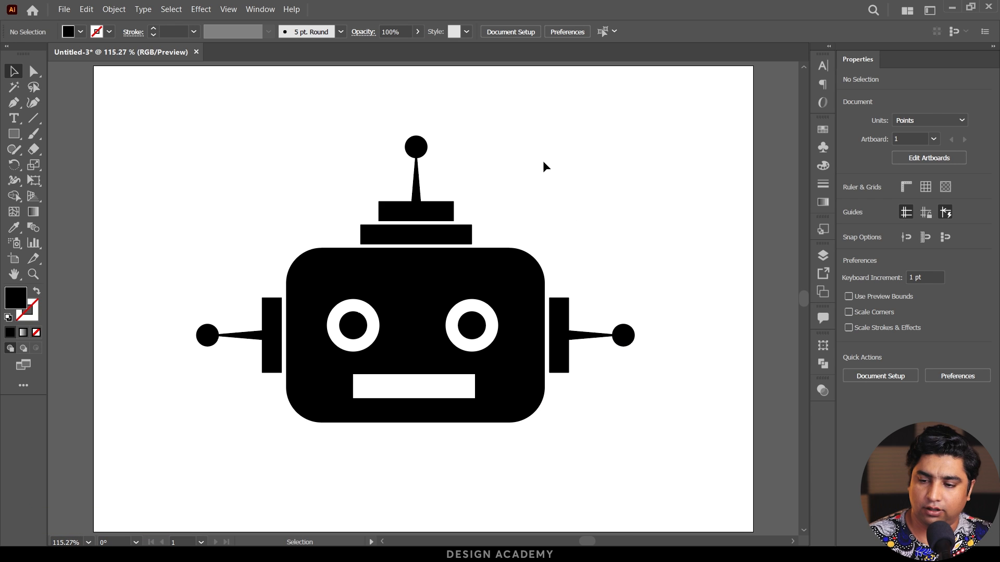
# Step: Round the white mouth rectangle's corners fully into a pill shape
pyautogui.click(410, 393)
pyautogui.moveTo(365, 385); pyautogui.dragTo(405, 393)
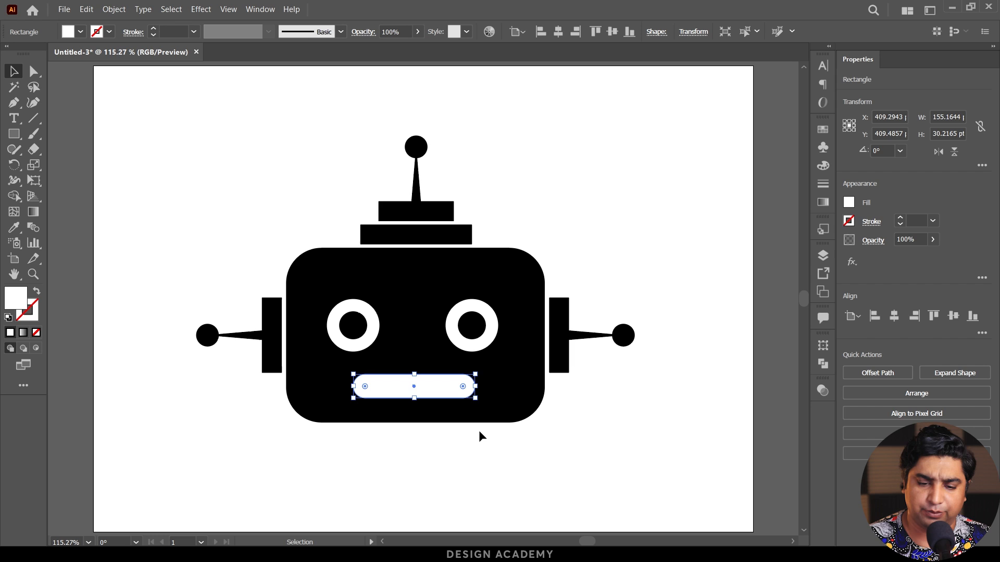
pyautogui.press('v')
pyautogui.click(463, 457)
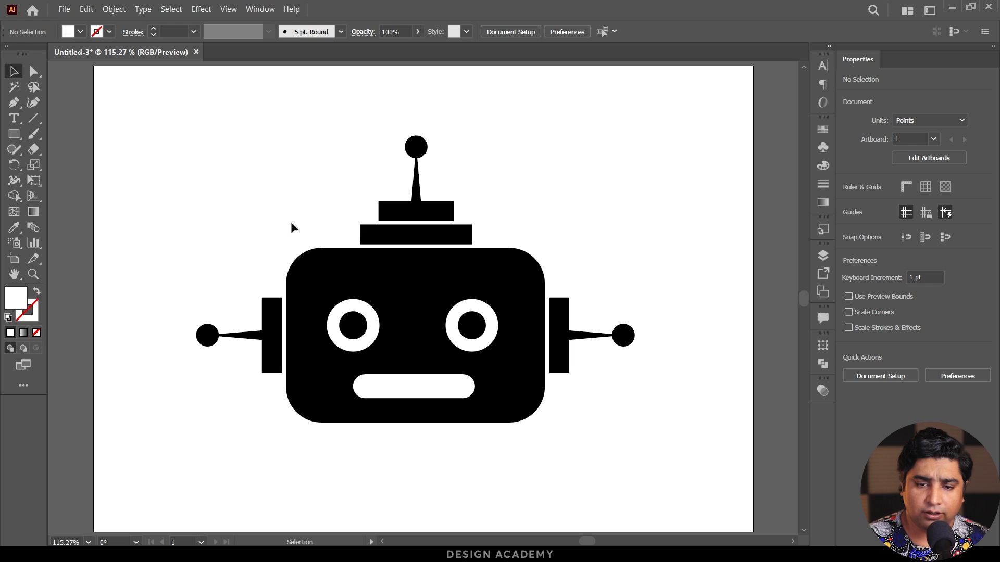
# Step: Start an Export As of the artwork and choose the Downloads folder as its destination
pyautogui.click(65, 9)
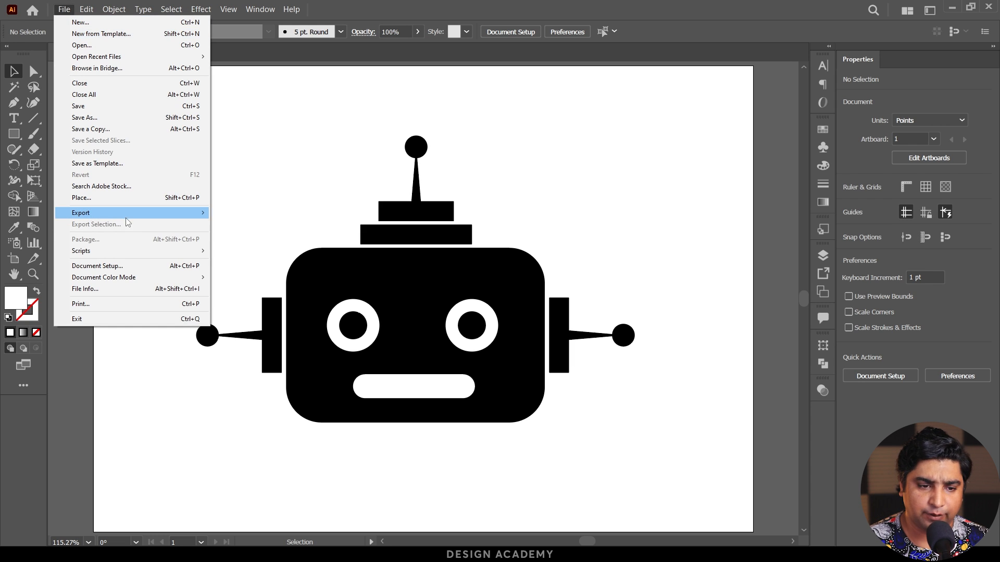
pyautogui.moveTo(138, 215)
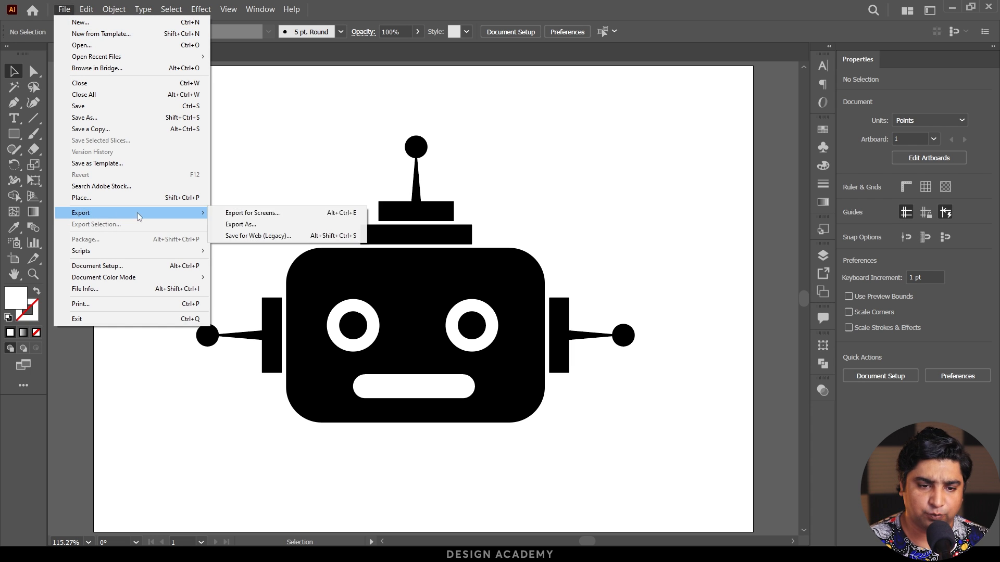
pyautogui.click(274, 228)
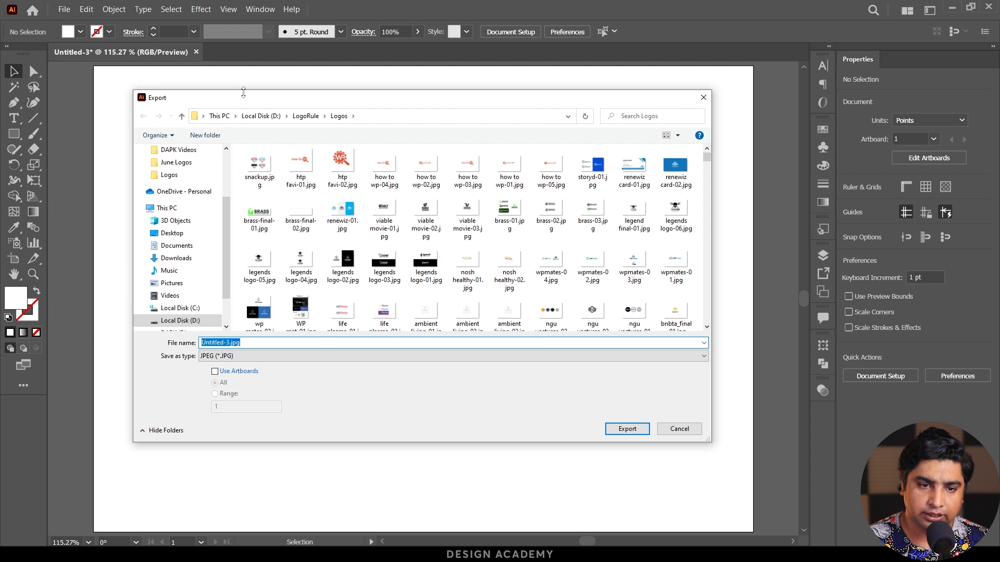
pyautogui.scroll(3, 188, 208)
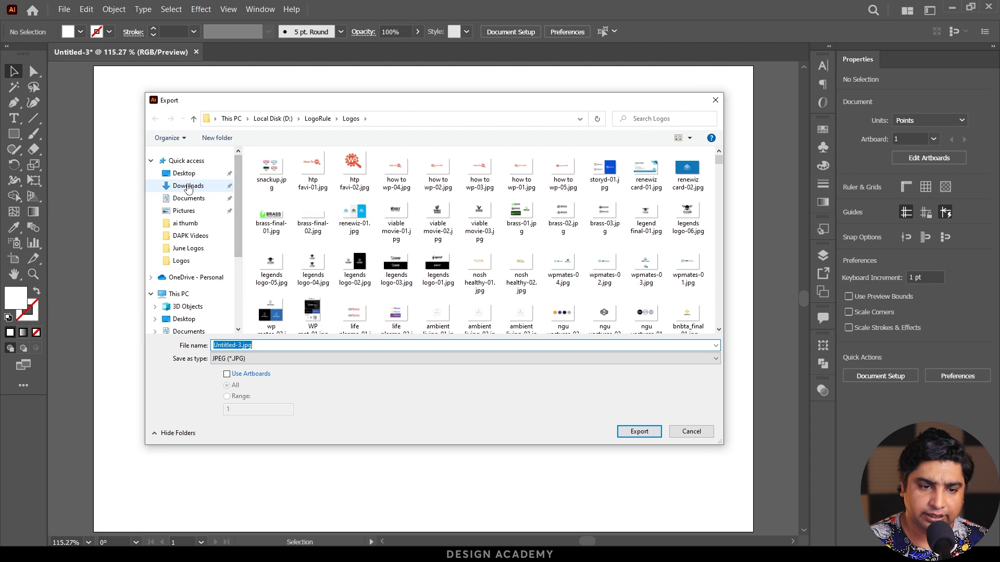
pyautogui.click(188, 186)
# Step: Name the export file robo, enable Use Artboards, choose the JPEG (*.JPG) format and start the export
pyautogui.click(253, 345)
pyautogui.doubleClick(253, 345)
pyautogui.write('robnoy')
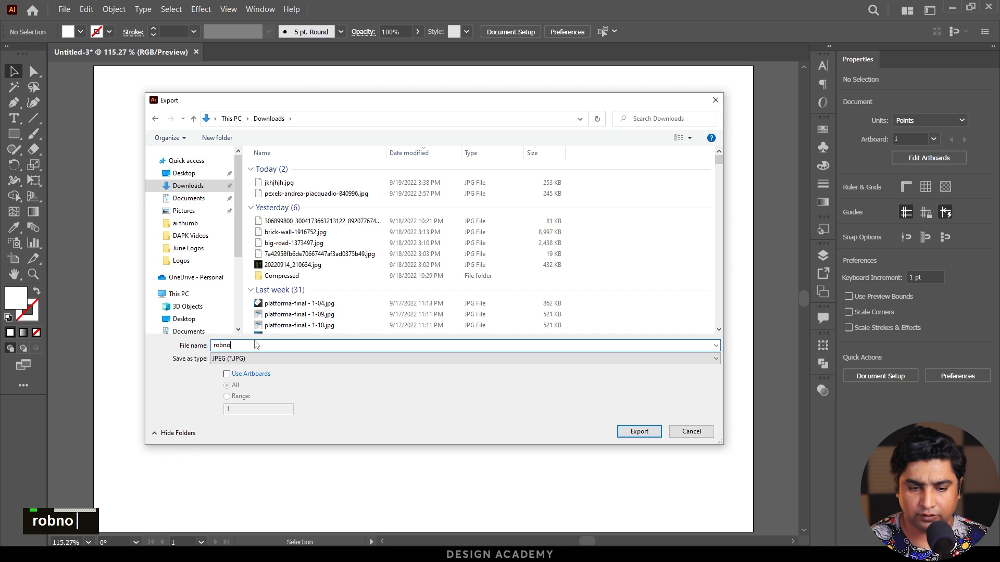
pyautogui.press('BackSpace')
pyautogui.press('BackSpace')
pyautogui.press('BackSpace')
pyautogui.write('o')
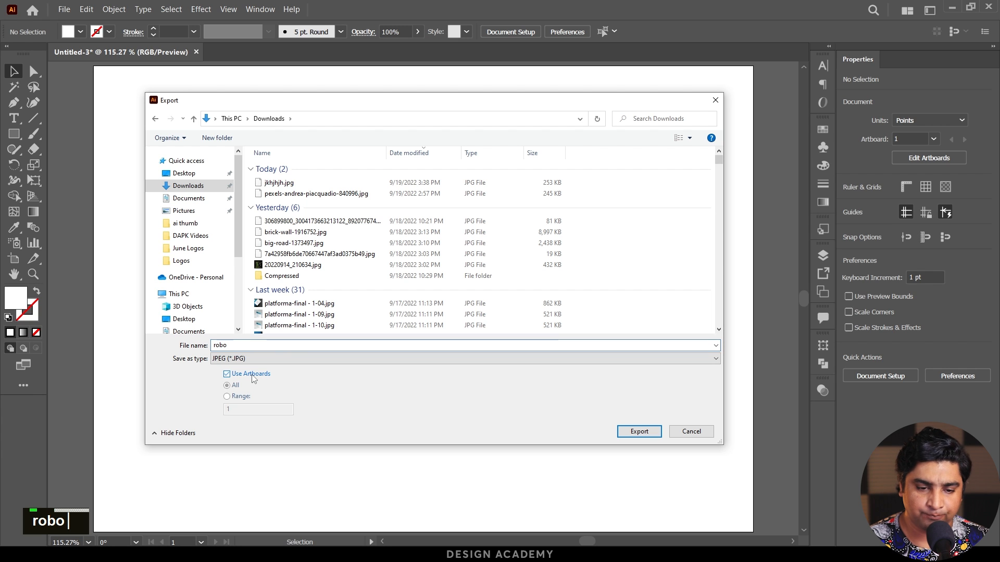
pyautogui.click(265, 358)
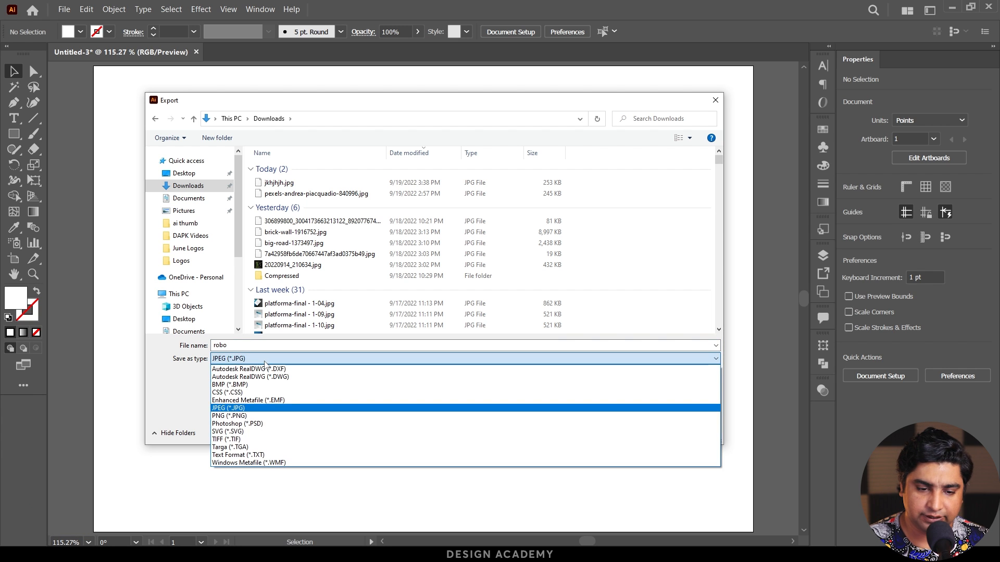
pyautogui.click(242, 408)
pyautogui.click(640, 435)
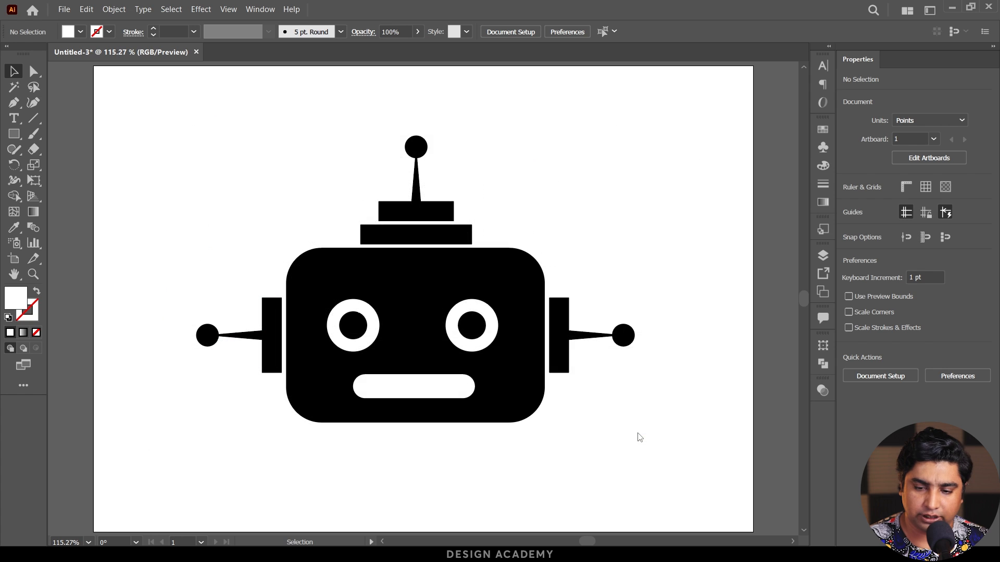
# Step: Set the JPEG resolution to Medium (150 ppi) and complete the export
pyautogui.click(456, 252)
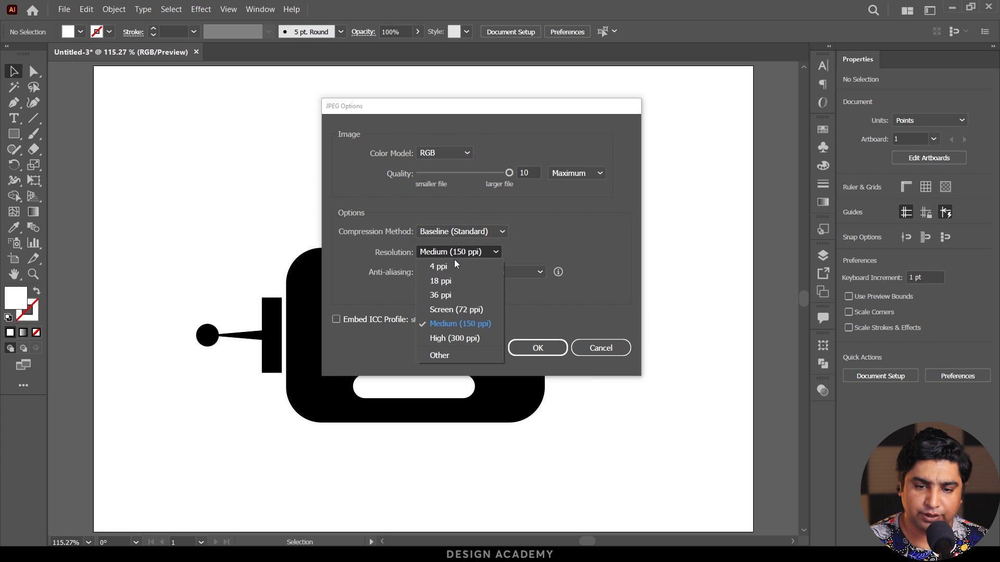
pyautogui.click(461, 324)
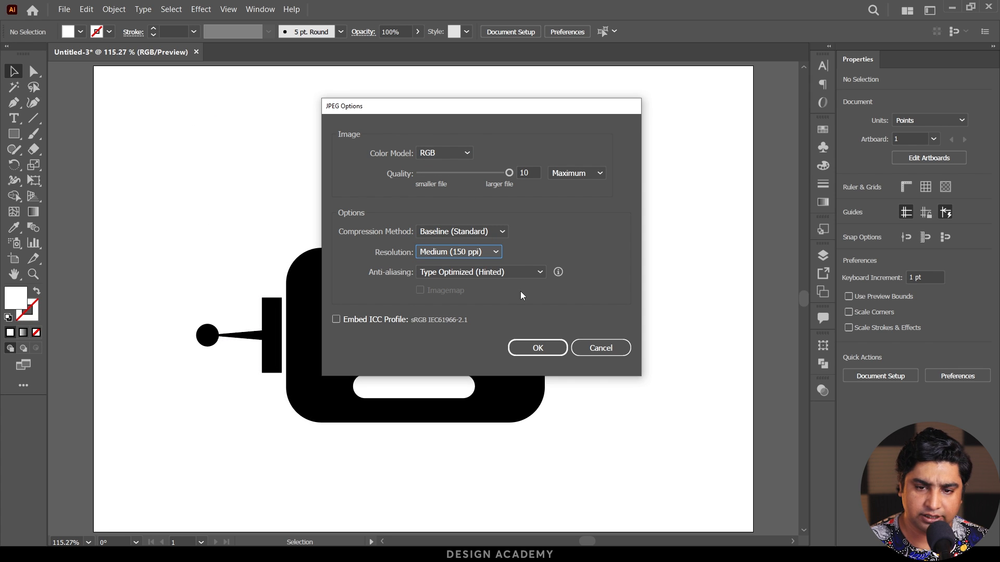
pyautogui.click(542, 352)
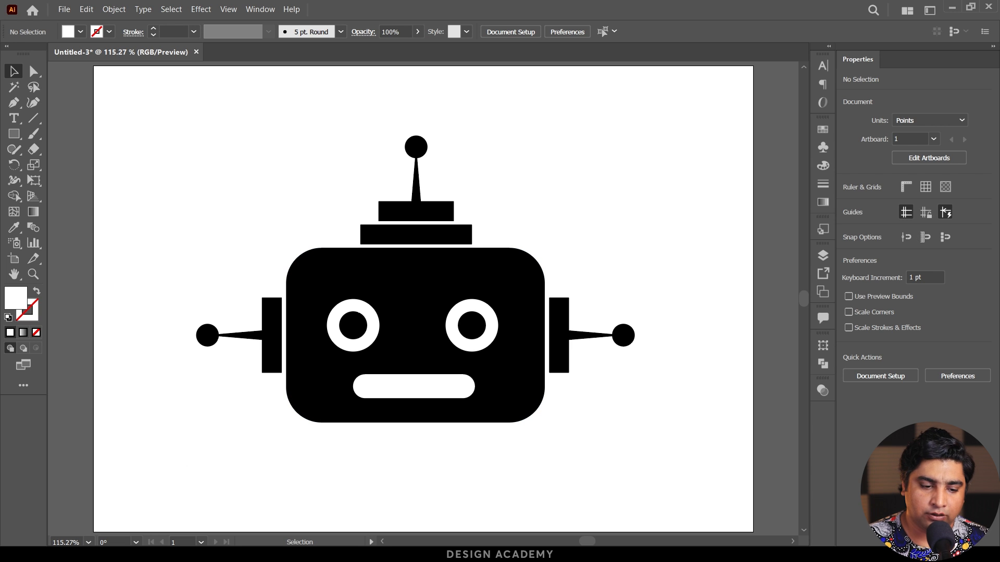
# Step: Switch to the Downloads folder in File Explorer and open the exported robo.jpg
pyautogui.hotkey('alt', 'Tab')
pyautogui.doubleClick(131, 164)
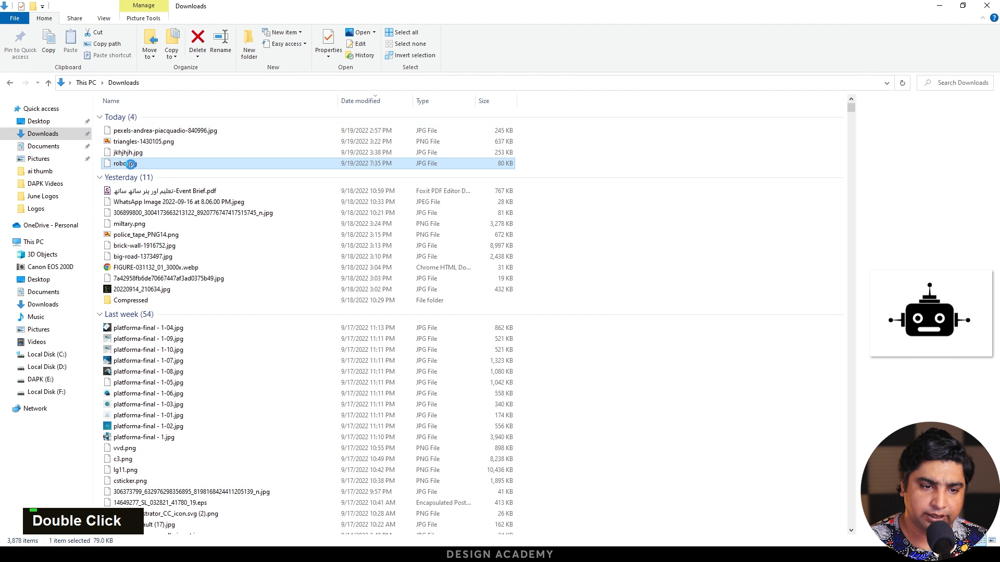